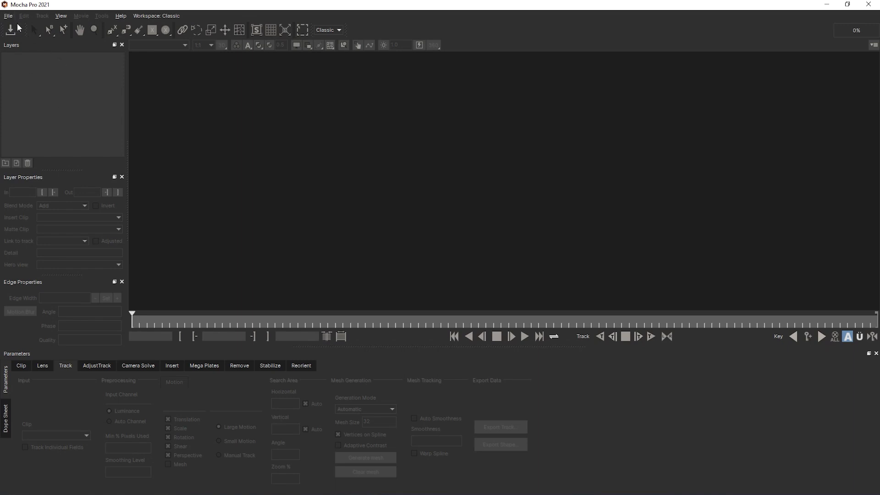
# Start a new project and import the TGA image sequence beginning with Comp 1_00000 from the Tracking_01 folder
pyautogui.click(11, 18)
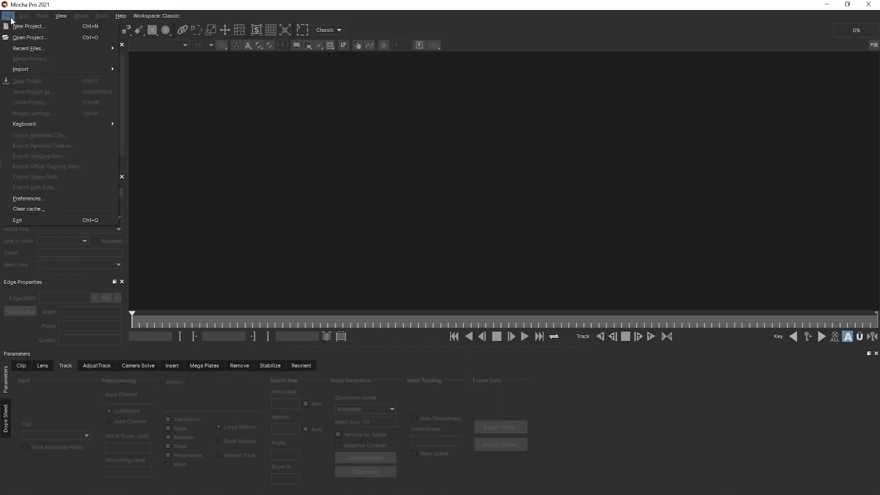
pyautogui.click(39, 28)
pyautogui.moveTo(335, 62); pyautogui.dragTo(249, 104)
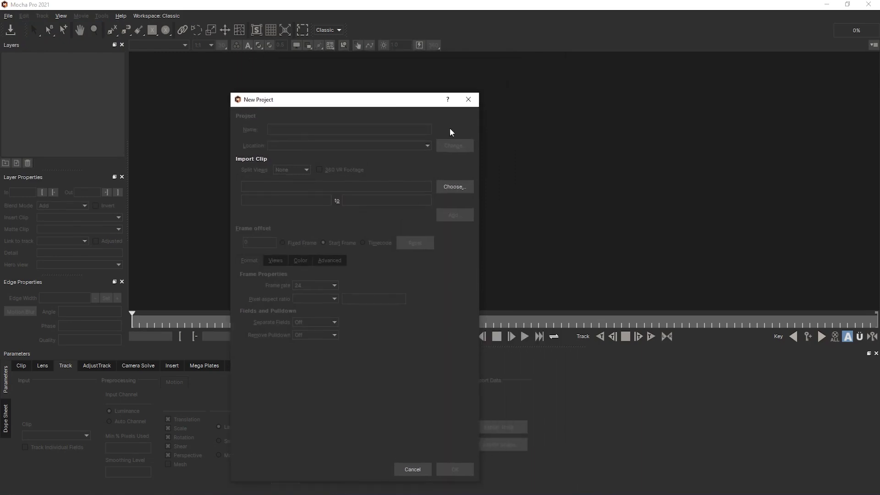
pyautogui.click(454, 187)
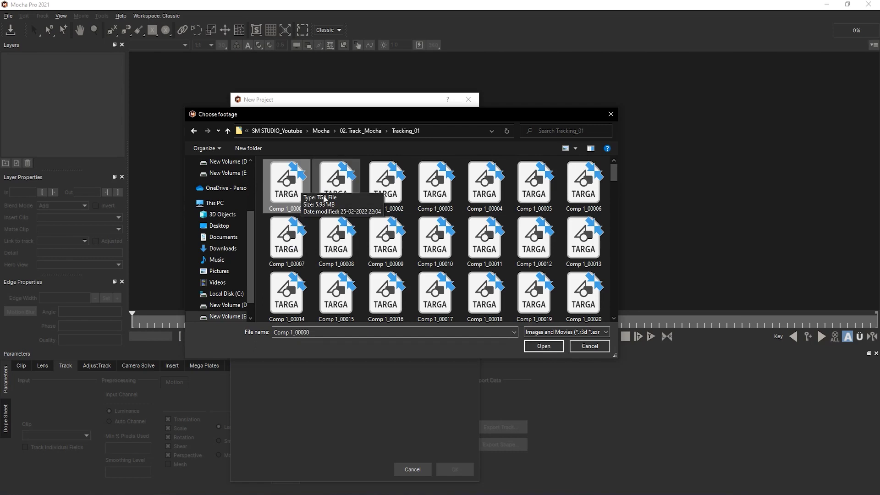
pyautogui.click(546, 346)
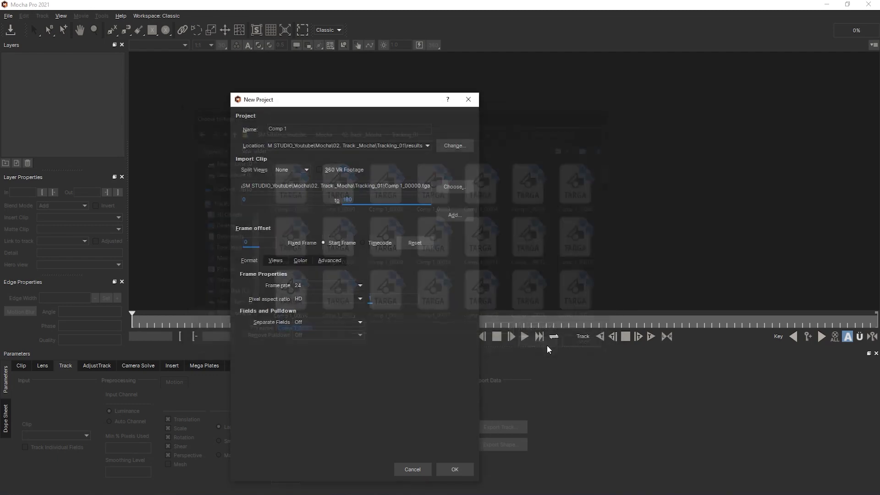
# Name the new project Basic Tracking and create it
pyautogui.moveTo(324, 105); pyautogui.dragTo(363, 118)
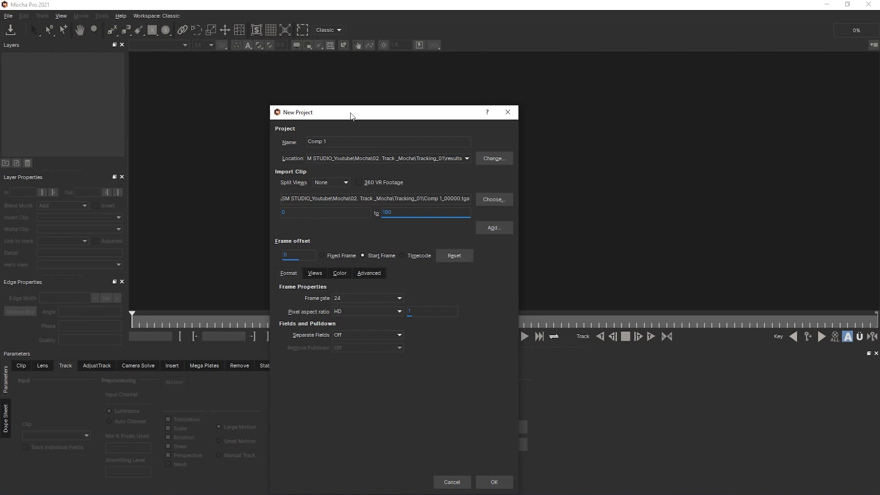
pyautogui.moveTo(353, 113); pyautogui.dragTo(348, 98)
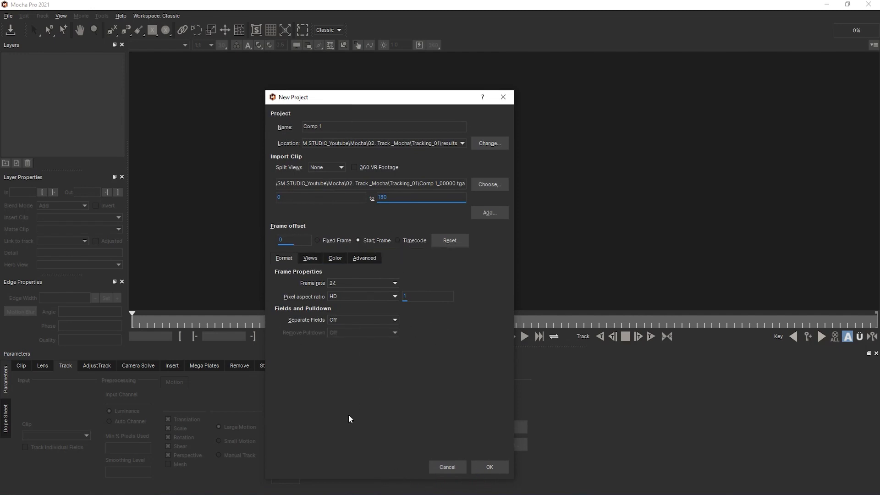
pyautogui.moveTo(341, 105); pyautogui.dragTo(314, 103)
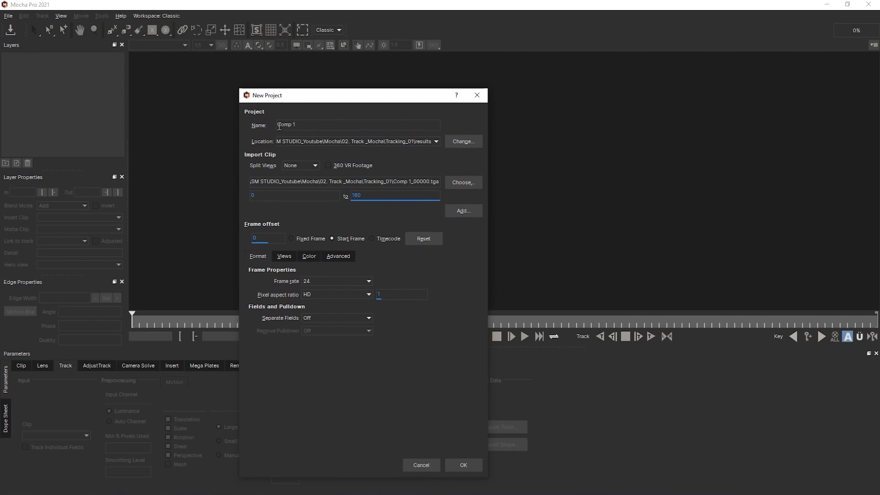
pyautogui.moveTo(306, 127); pyautogui.dragTo(274, 127)
pyautogui.write('Bus')
pyautogui.write('ic TR')
pyautogui.write('ra')
pyautogui.write('cking')
pyautogui.click(466, 465)
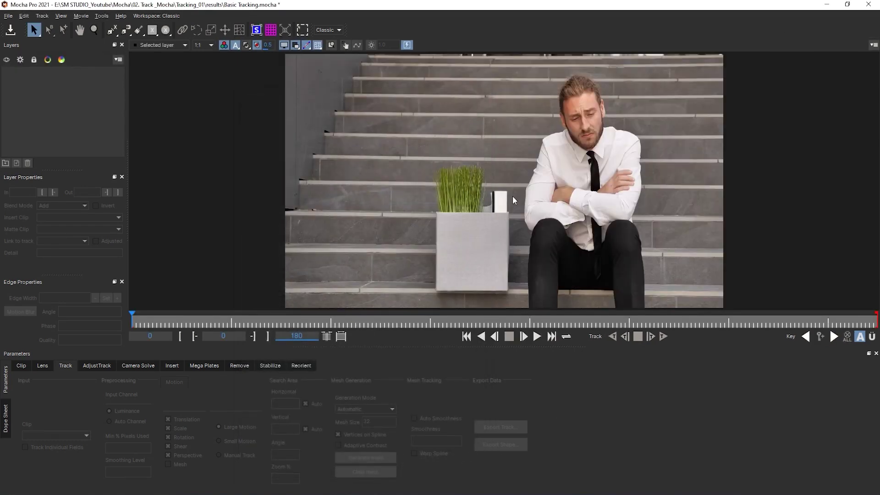
# Switch to the Big Picture workspace and play the clip to preview the footage
pyautogui.click(150, 17)
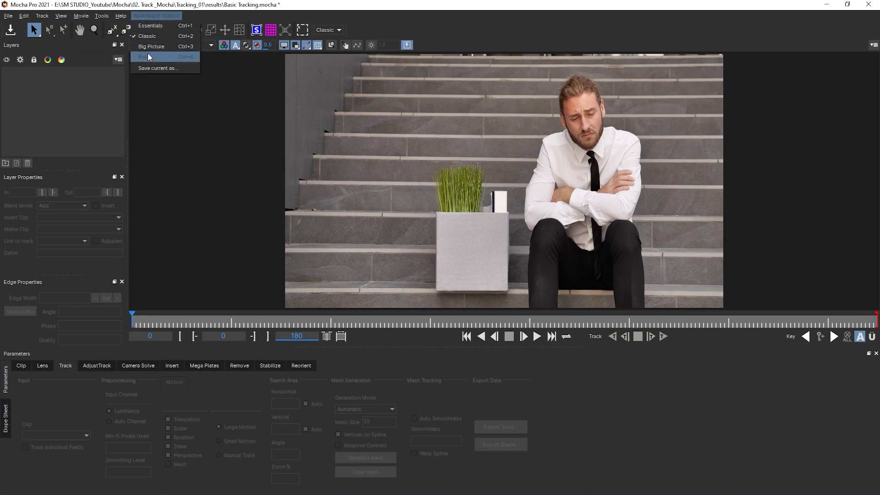
pyautogui.click(169, 47)
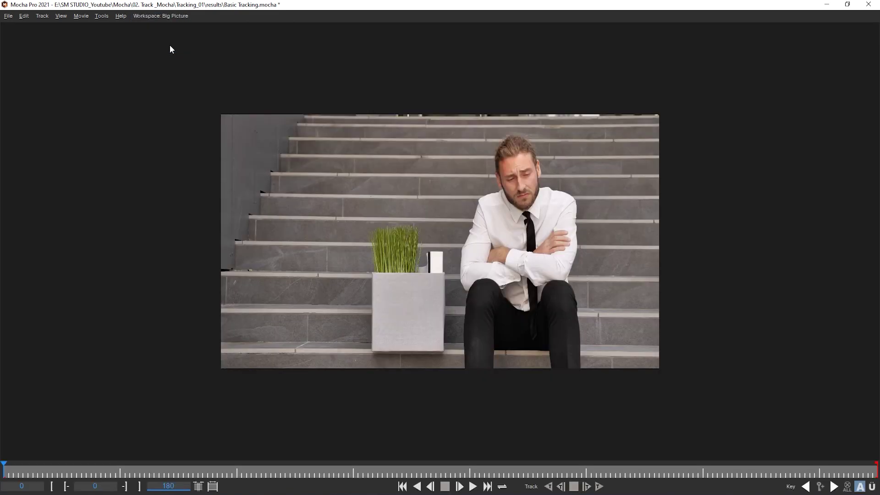
pyautogui.press('space')
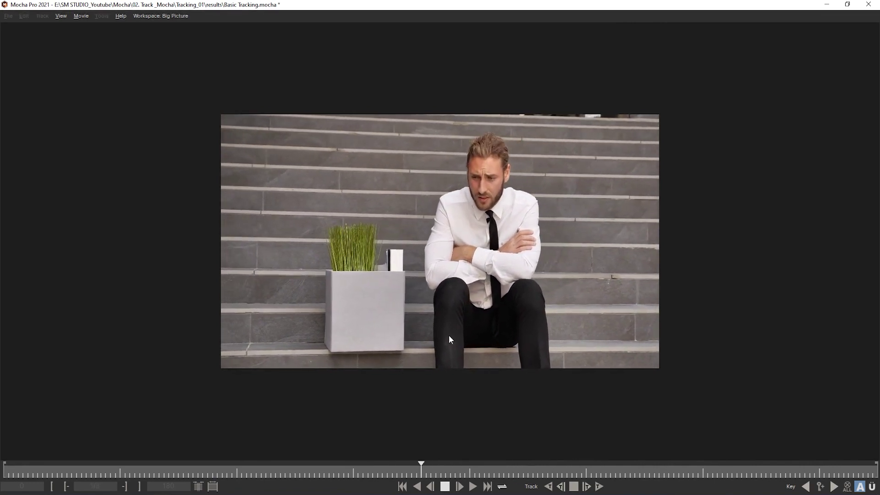
# Look at the Classic and Essentials workspaces and return to the Classic workspace
pyautogui.click(175, 18)
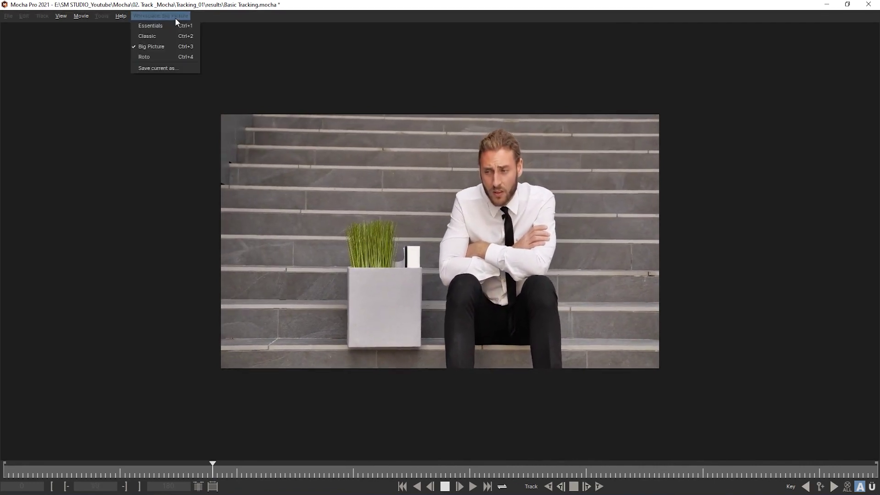
pyautogui.click(143, 36)
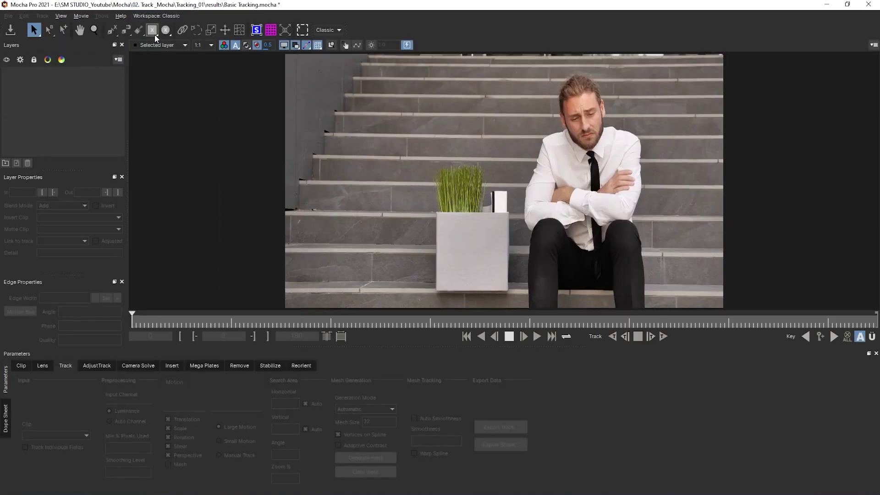
pyautogui.click(156, 16)
pyautogui.click(153, 26)
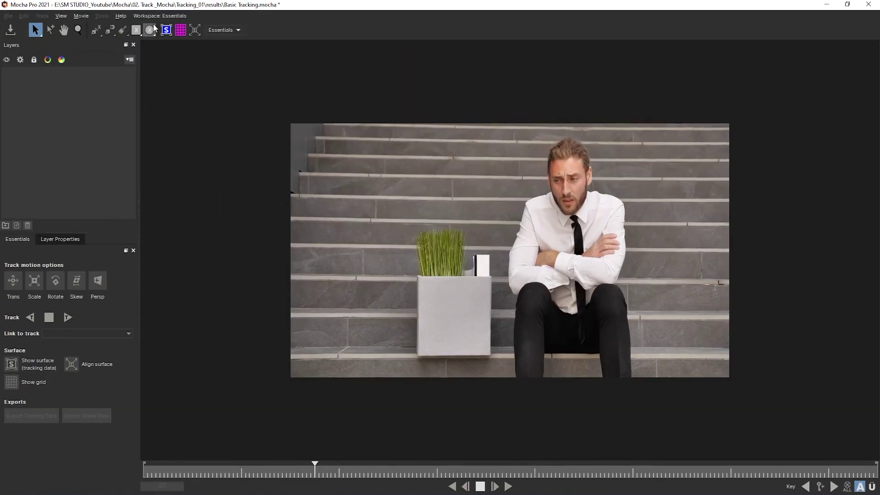
pyautogui.click(160, 16)
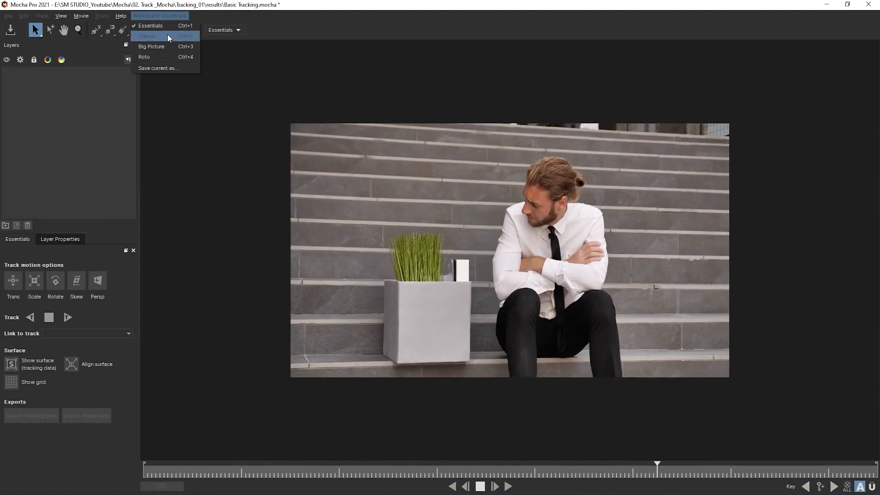
pyautogui.click(168, 37)
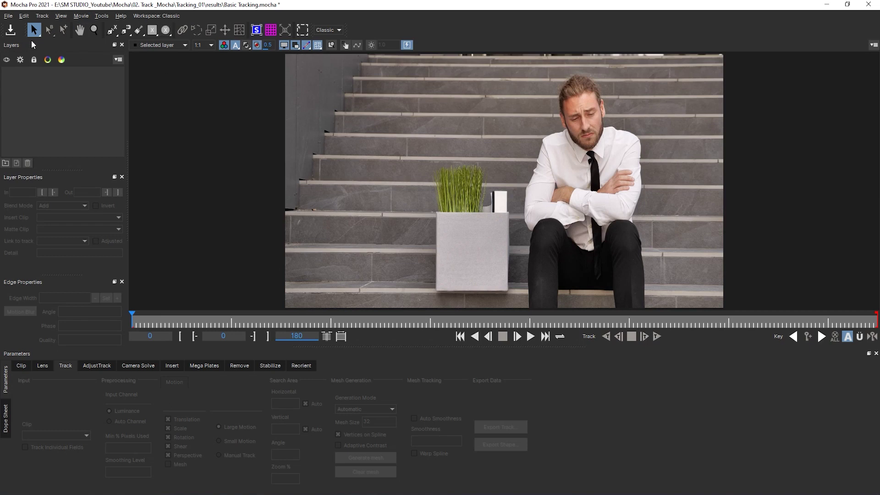
# Draw a rough closed X-spline around the planter box with the Create X-Spline Layer tool
pyautogui.click(112, 30)
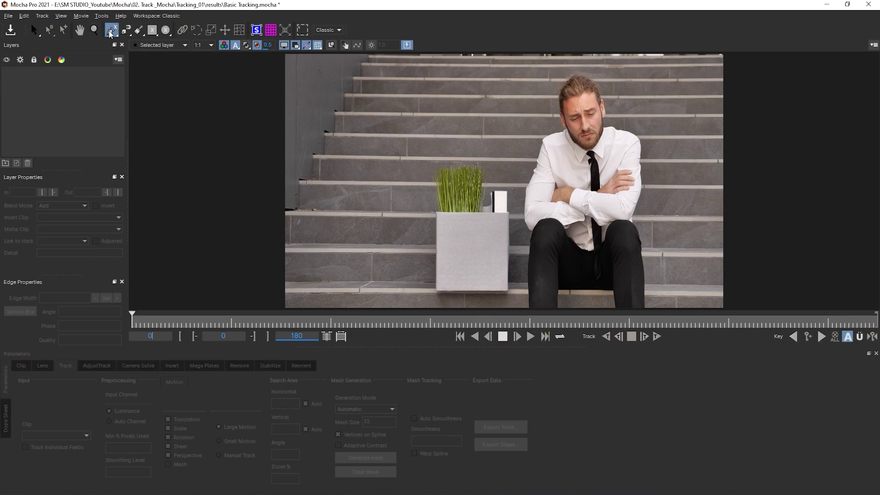
pyautogui.click(110, 34)
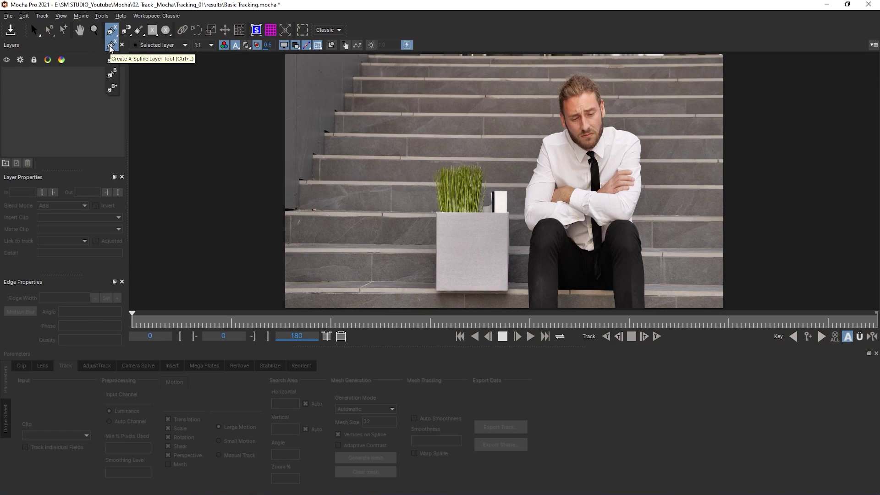
pyautogui.click(112, 48)
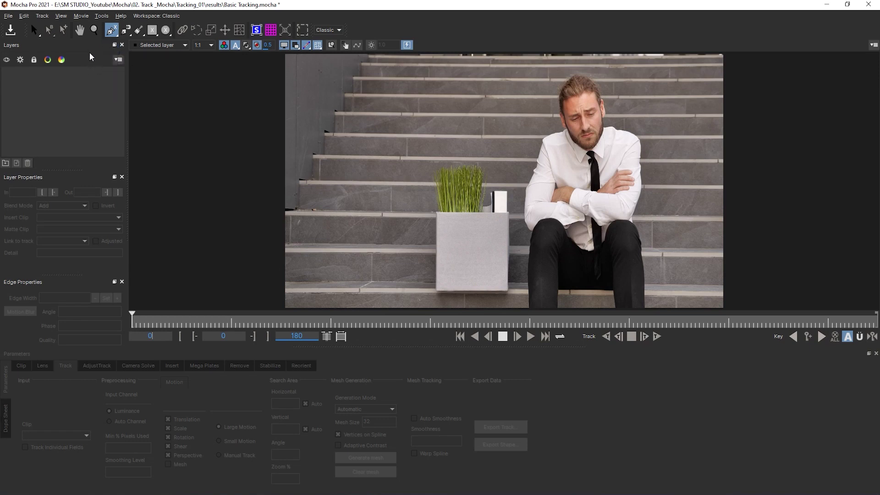
pyautogui.click(460, 218)
pyautogui.click(521, 227)
pyautogui.click(507, 276)
pyautogui.click(457, 278)
pyautogui.click(430, 252)
pyautogui.click(432, 217)
pyautogui.rightClick(432, 211)
pyautogui.rightClick(433, 210)
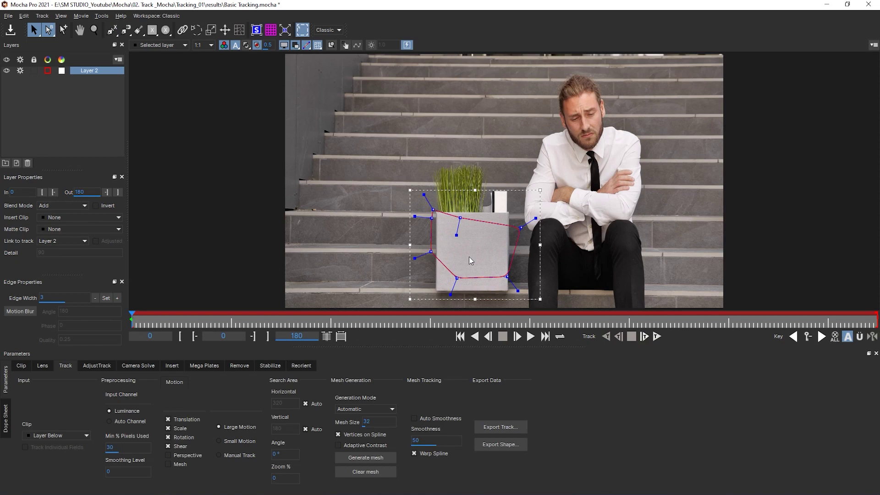
# Delete the layer holding the rough X-spline around the planter box
pyautogui.click(66, 120)
pyautogui.click(95, 73)
pyautogui.press('Delete')
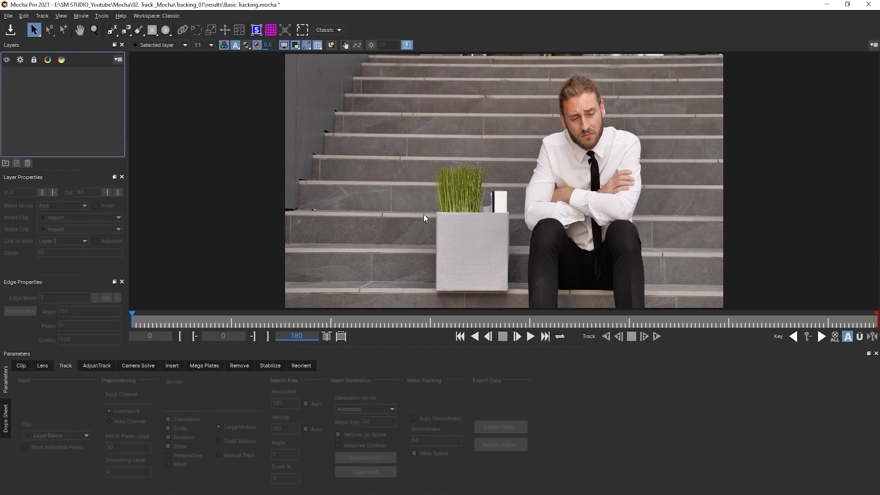
# Draw a closed four-point X-spline just inside the edges of the planter box's front face
pyautogui.press('z')
pyautogui.press('s')
pyautogui.press('z')
pyautogui.moveTo(484, 278)
pyautogui.mouseDown()
pyautogui.moveTo(481, 299)
pyautogui.moveTo(495, 219)
pyautogui.moveTo(499, 280)
pyautogui.mouseUp()
pyautogui.press('x')
pyautogui.press('s')
pyautogui.press('z')
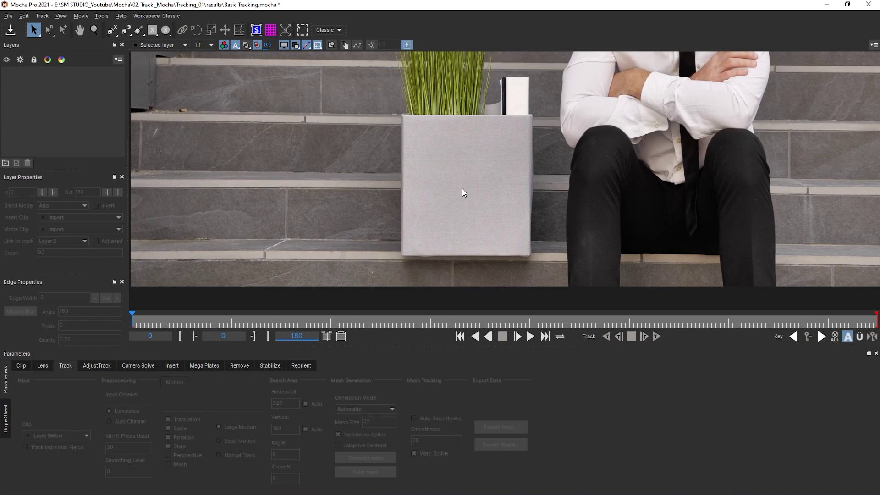
pyautogui.click(116, 31)
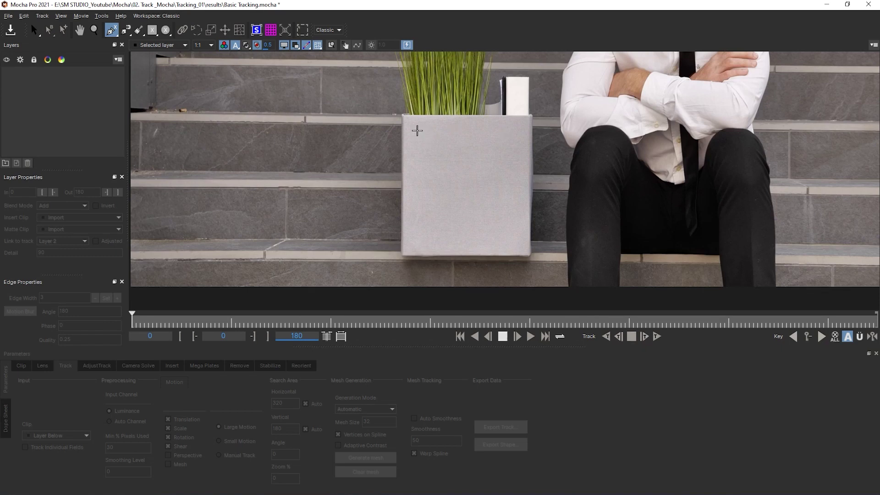
pyautogui.click(413, 129)
pyautogui.click(414, 246)
pyautogui.click(514, 248)
pyautogui.moveTo(523, 249); pyautogui.dragTo(524, 248)
pyautogui.click(520, 129)
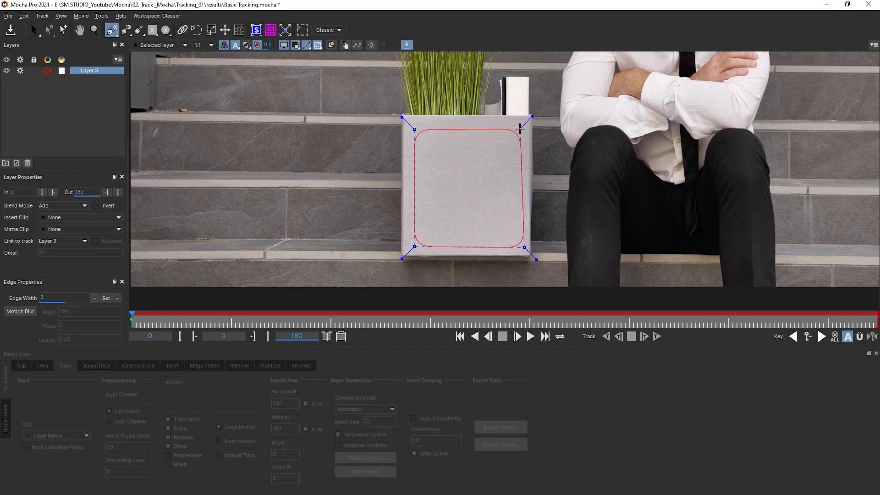
pyautogui.moveTo(520, 129); pyautogui.dragTo(520, 129)
pyautogui.click(520, 129)
pyautogui.rightClick(521, 129)
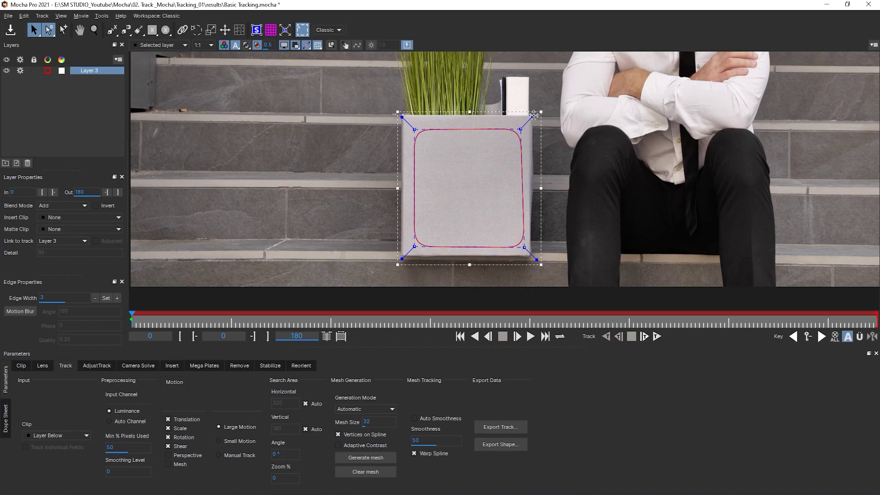
# Extend the handles of all four X-spline points so the shape gets sharp corners
pyautogui.moveTo(533, 116); pyautogui.dragTo(534, 114)
pyautogui.moveTo(407, 113); pyautogui.dragTo(405, 110)
pyautogui.moveTo(405, 260); pyautogui.dragTo(399, 261)
pyautogui.moveTo(535, 260); pyautogui.dragTo(539, 262)
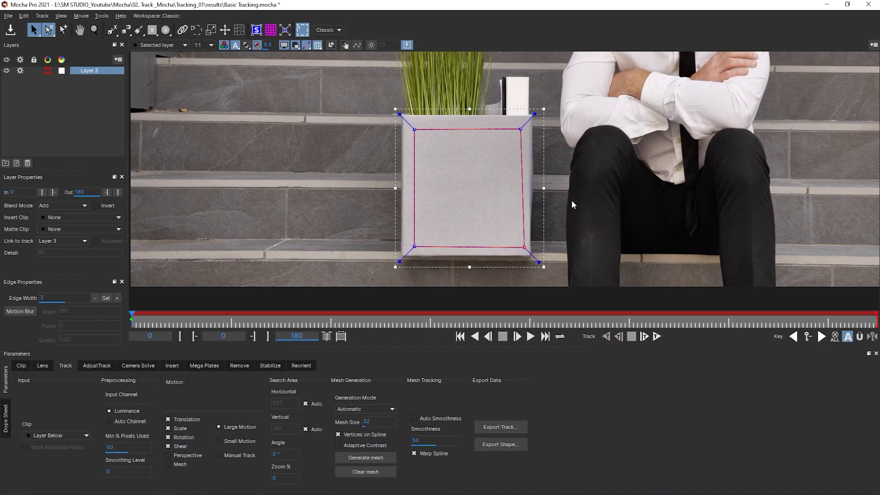
# Move the four X-spline corner points outward so the shape follows the box's front face more closely
pyautogui.moveTo(414, 129); pyautogui.dragTo(411, 123)
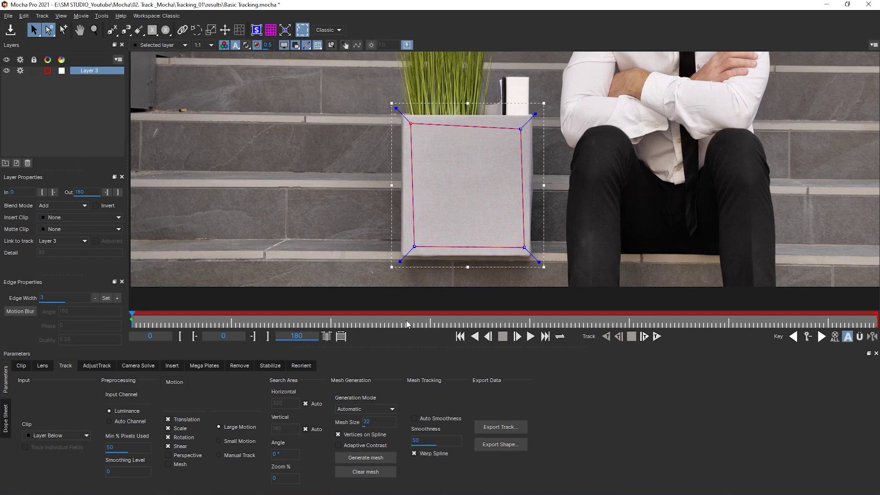
pyautogui.moveTo(414, 249); pyautogui.dragTo(412, 248)
pyautogui.moveTo(520, 129); pyautogui.dragTo(525, 122)
pyautogui.moveTo(524, 247); pyautogui.dragTo(524, 250)
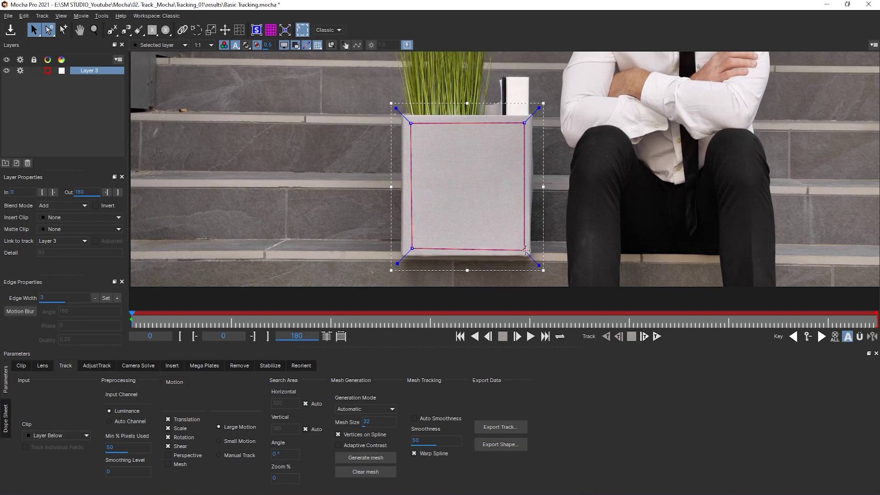
pyautogui.moveTo(412, 248); pyautogui.dragTo(410, 248)
pyautogui.moveTo(409, 122); pyautogui.dragTo(406, 121)
pyautogui.moveTo(410, 249); pyautogui.dragTo(409, 250)
pyautogui.moveTo(526, 123); pyautogui.dragTo(527, 123)
pyautogui.moveTo(524, 251); pyautogui.dragTo(525, 250)
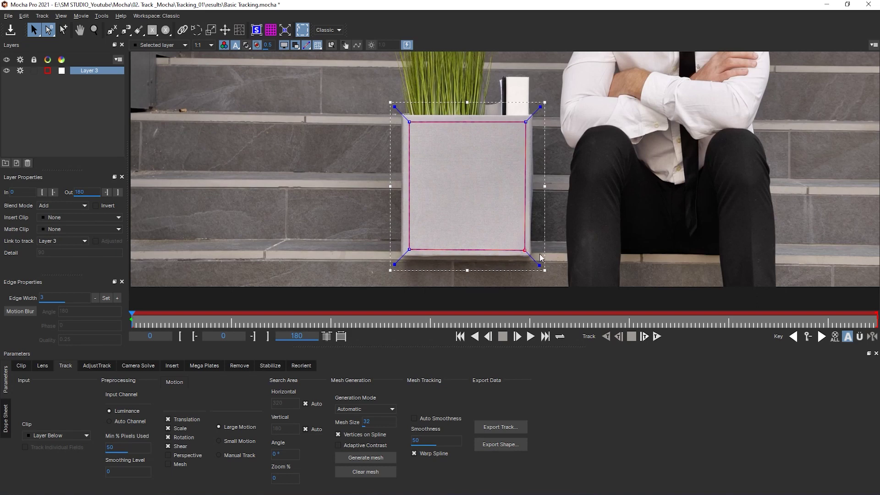
# Zoom out to the whole frame and examine how the spline fits the planter box
pyautogui.press('z')
pyautogui.moveTo(607, 144); pyautogui.dragTo(621, 274)
pyautogui.moveTo(648, 222); pyautogui.dragTo(573, 257)
pyautogui.press('x')
pyautogui.press('x')
pyautogui.moveTo(546, 218); pyautogui.dragTo(662, 236)
pyautogui.moveTo(644, 232); pyautogui.dragTo(565, 205)
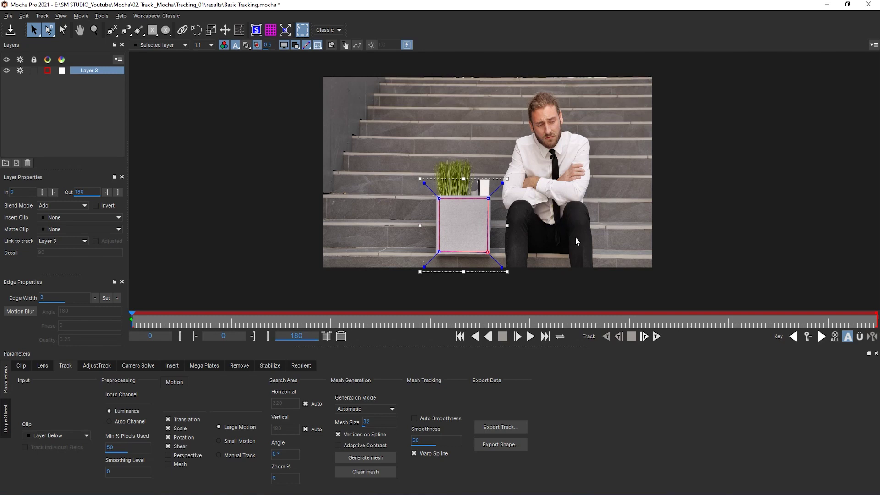
pyautogui.press('z')
pyautogui.moveTo(577, 238); pyautogui.dragTo(594, 234)
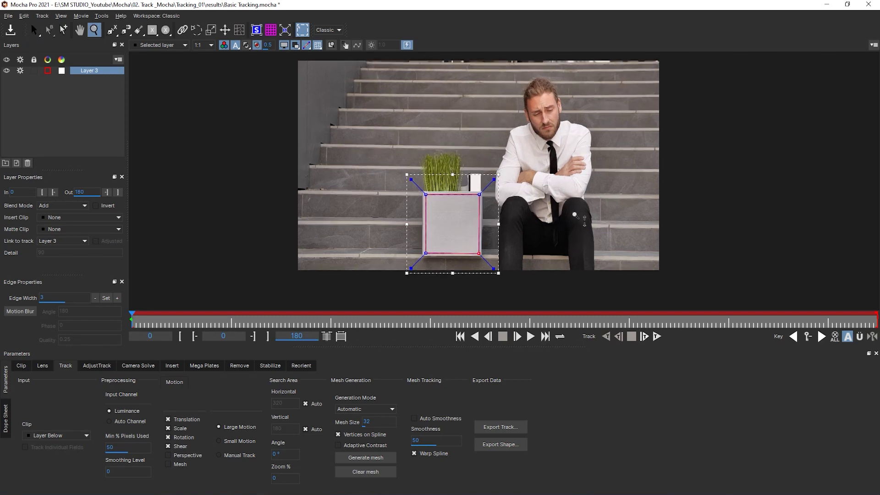
pyautogui.press('x')
pyautogui.moveTo(642, 213); pyautogui.dragTo(632, 218)
pyautogui.press('s')
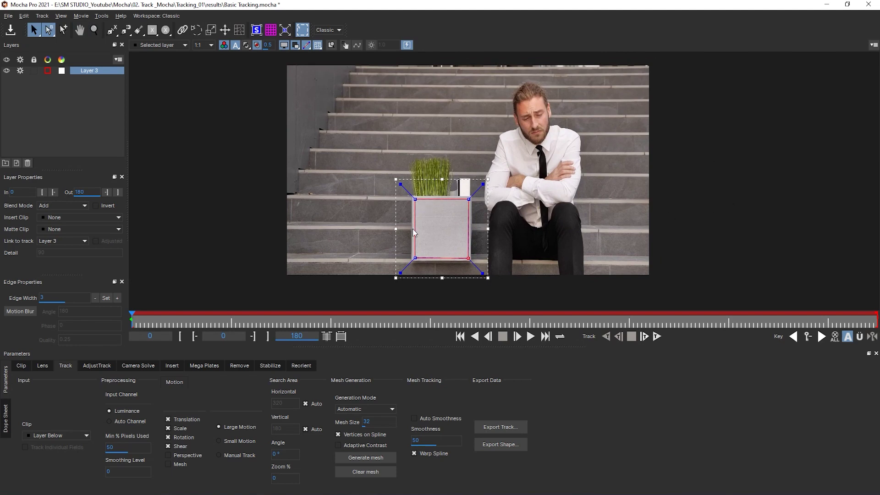
# Rename the spline layer as Front Side and toggle the Perspective motion option for its track
pyautogui.doubleClick(89, 71)
pyautogui.write('Front Side')
pyautogui.click(102, 71)
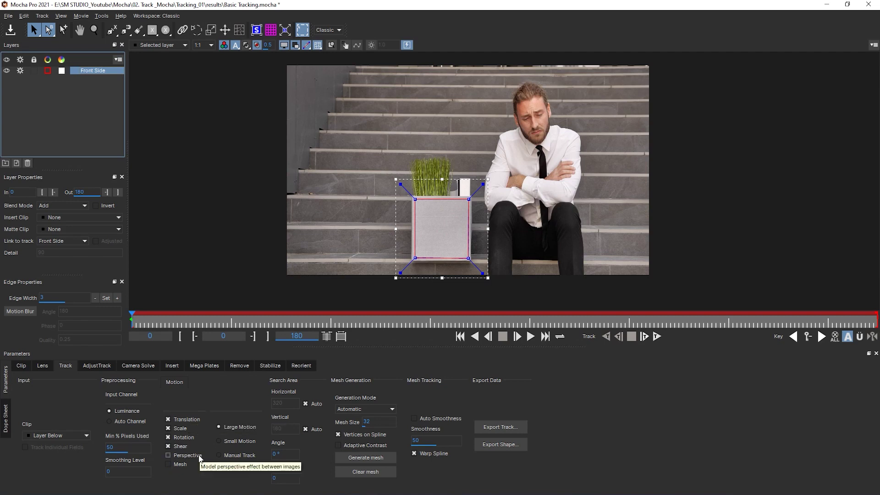
pyautogui.click(187, 456)
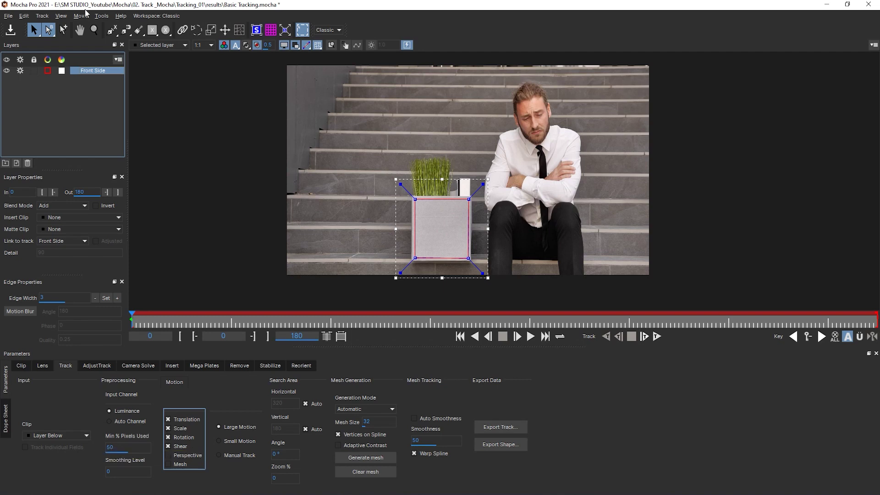
# Turn off both processing and visibility for the Front Side layer
pyautogui.click(20, 71)
pyautogui.click(7, 71)
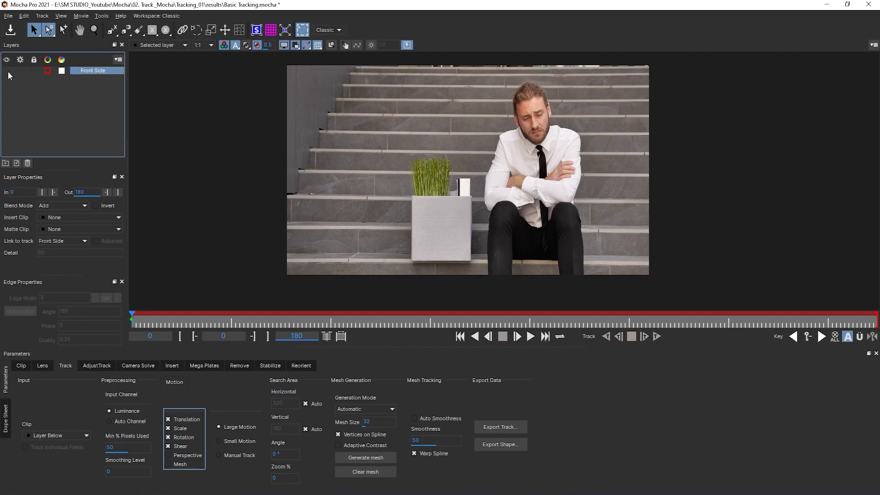
# Draw a new four-point X-spline inside the front face of the planter box and close the shape
pyautogui.click(60, 132)
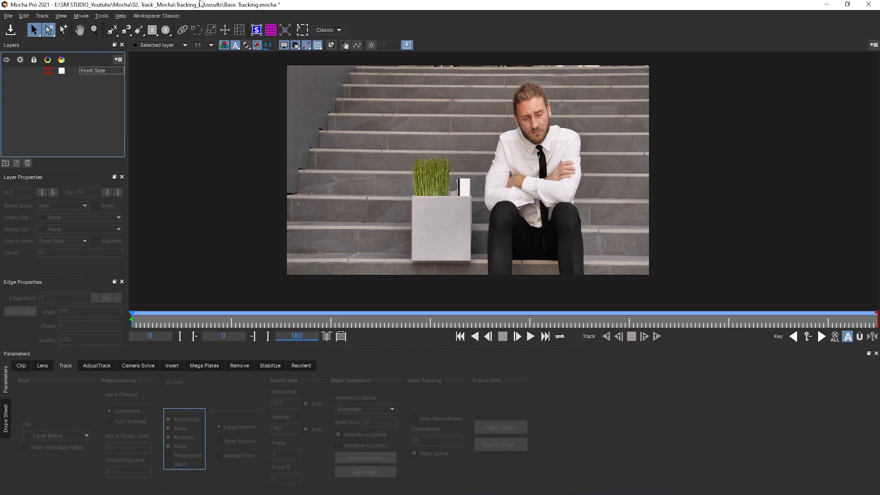
pyautogui.click(113, 30)
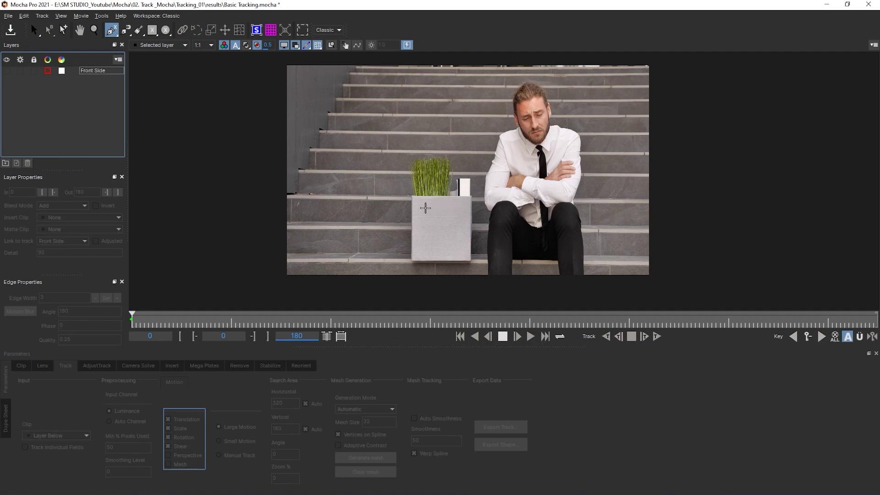
pyautogui.click(424, 210)
pyautogui.click(426, 246)
pyautogui.click(446, 245)
pyautogui.click(452, 225)
pyautogui.moveTo(451, 220); pyautogui.dragTo(446, 210)
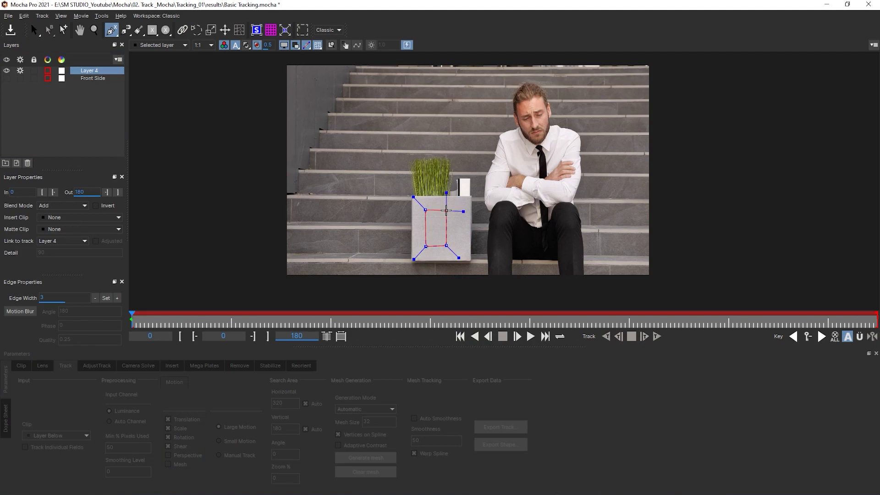
pyautogui.rightClick(447, 210)
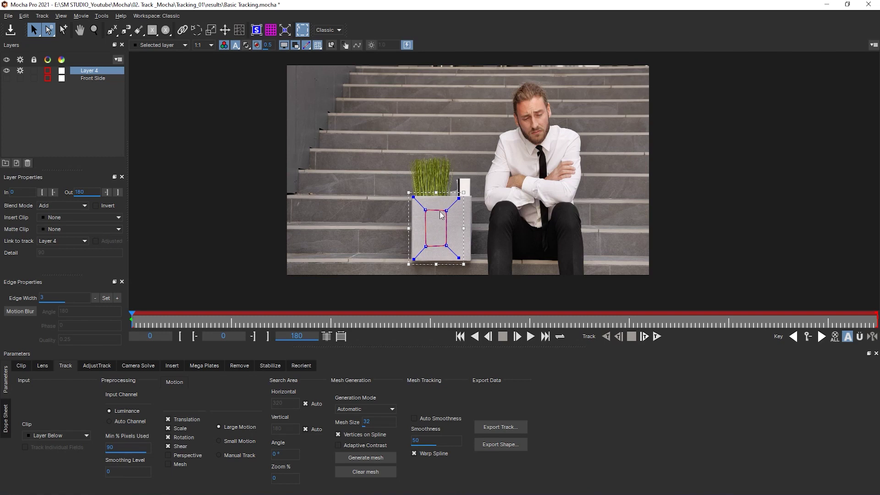
# Move the new spline's points outward toward the box face's corners and extend the handles to sharpen its corners
pyautogui.moveTo(446, 211); pyautogui.dragTo(421, 202)
pyautogui.moveTo(426, 247); pyautogui.dragTo(463, 256)
pyautogui.moveTo(473, 191); pyautogui.dragTo(475, 189)
pyautogui.moveTo(413, 197); pyautogui.dragTo(410, 195)
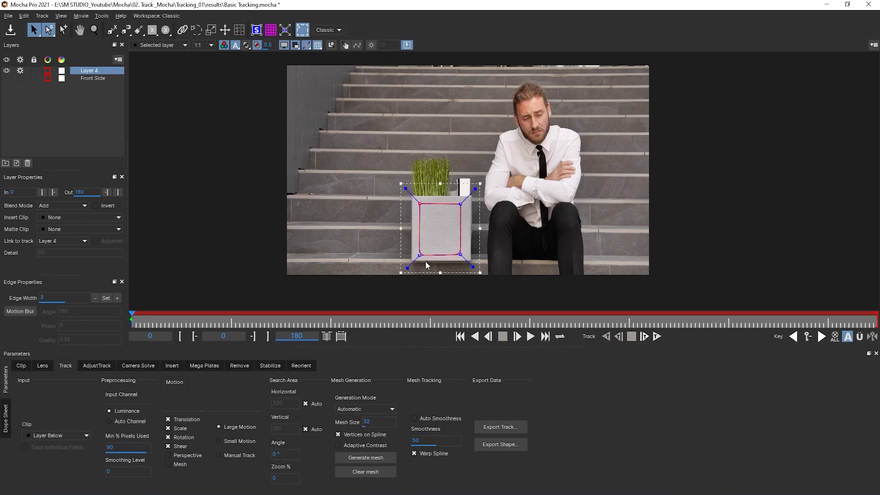
pyautogui.moveTo(407, 269); pyautogui.dragTo(406, 270)
pyautogui.moveTo(472, 262); pyautogui.dragTo(462, 255)
# Fine-tune the spline's corner points so the shape runs parallel to and just inside the box face's edges
pyautogui.moveTo(420, 203); pyautogui.dragTo(461, 201)
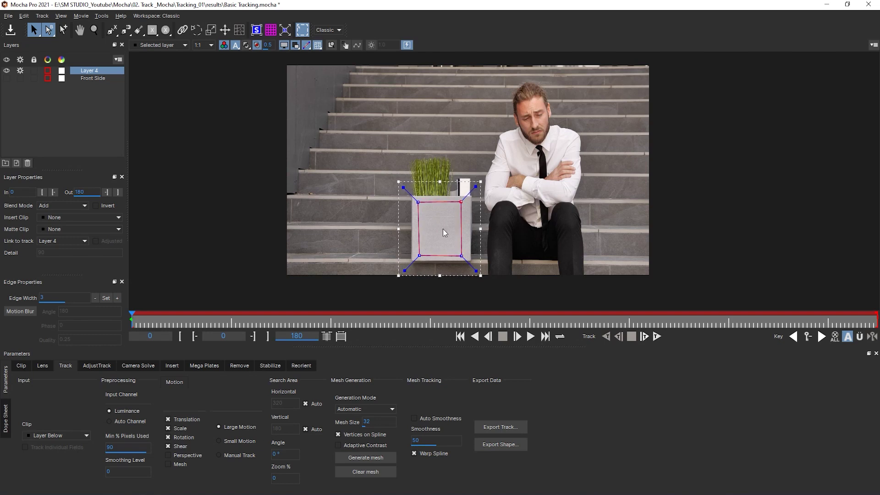
pyautogui.moveTo(418, 256); pyautogui.dragTo(461, 256)
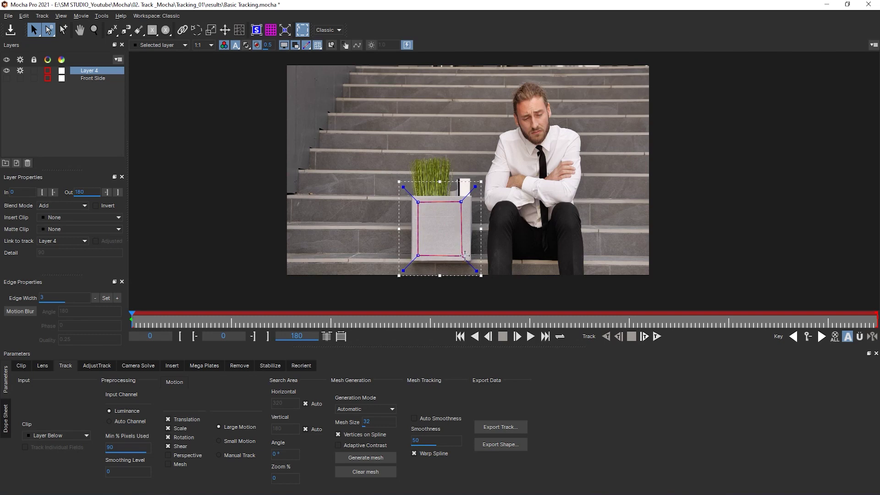
pyautogui.moveTo(461, 201); pyautogui.dragTo(463, 200)
pyautogui.moveTo(462, 255); pyautogui.dragTo(464, 256)
pyautogui.moveTo(417, 202); pyautogui.dragTo(416, 201)
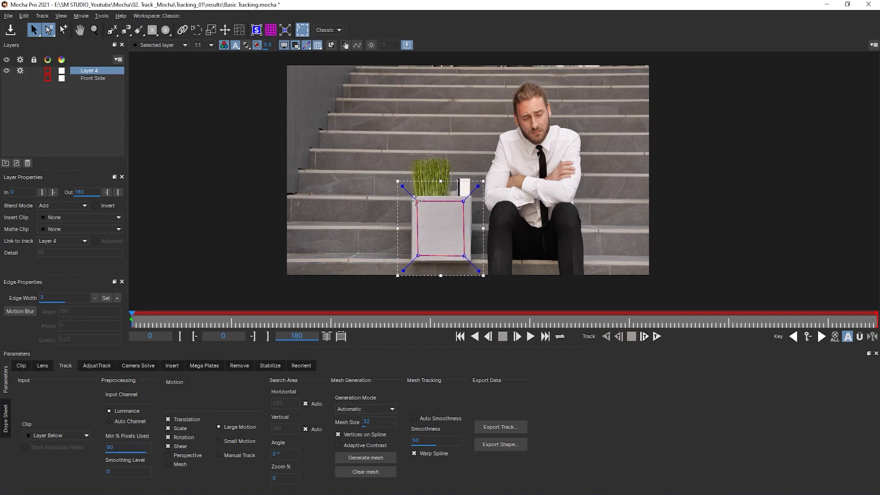
# Delete the old Front Side layer and rename the new spline layer as Front Side
pyautogui.click(98, 79)
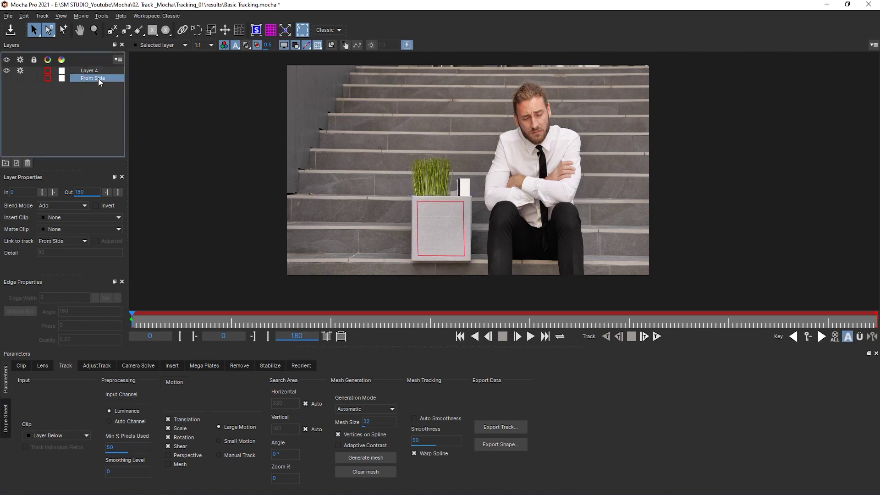
pyautogui.press('Delete')
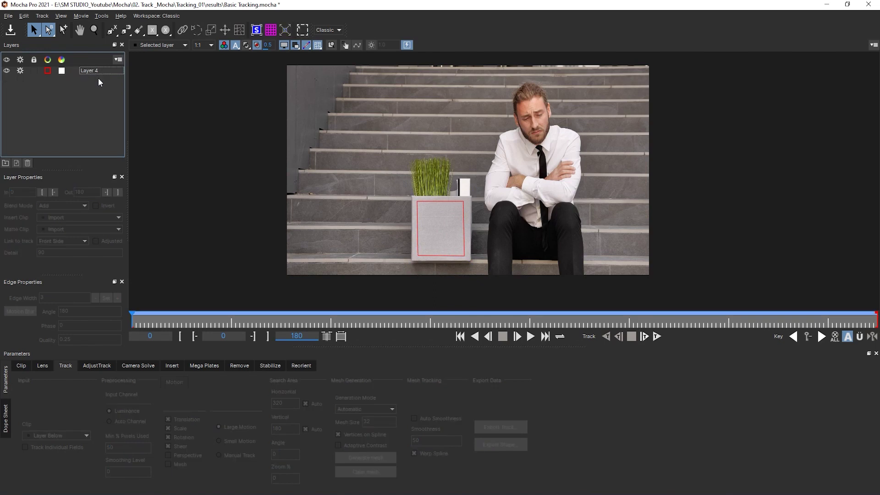
pyautogui.click(98, 70)
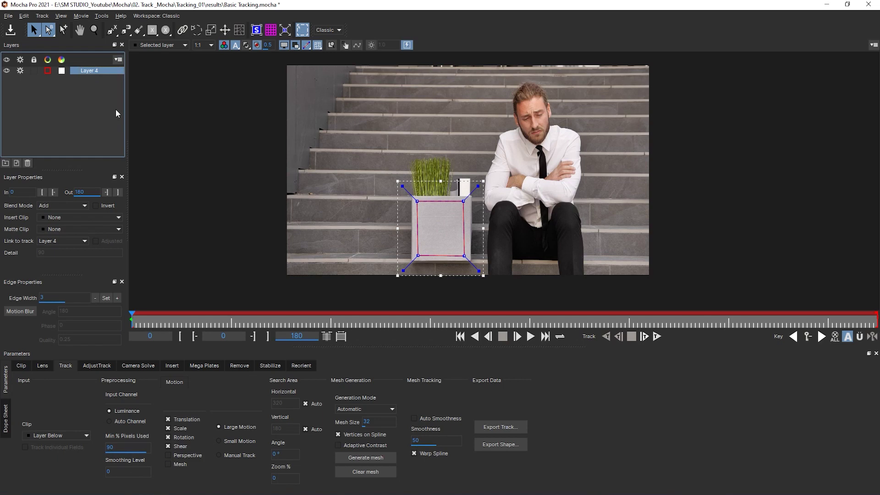
pyautogui.doubleClick(95, 71)
pyautogui.write('Front 3')
pyautogui.write('ide')
pyautogui.press('Return')
# Switch to the Big Picture workspace and track the Front Side layer forwards through frame 180
pyautogui.click(659, 337)
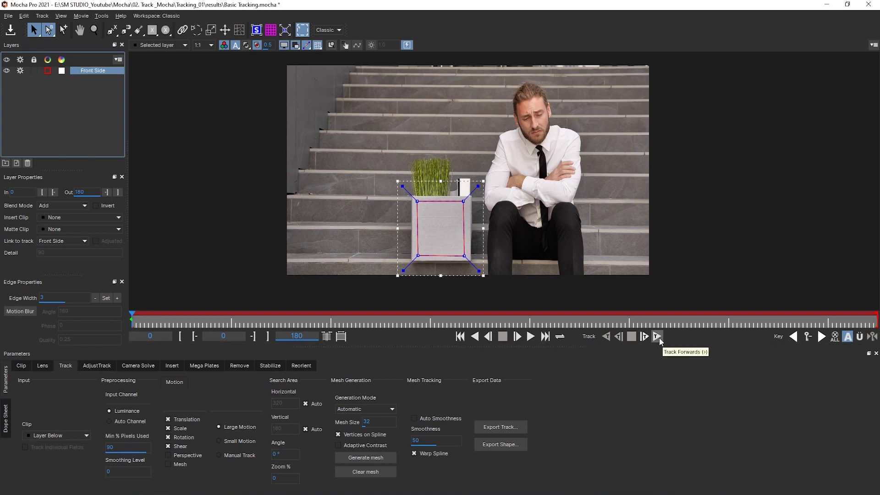
pyautogui.press('z')
pyautogui.moveTo(581, 210); pyautogui.dragTo(607, 155)
pyautogui.press('x')
pyautogui.moveTo(570, 244); pyautogui.dragTo(614, 231)
pyautogui.press('z')
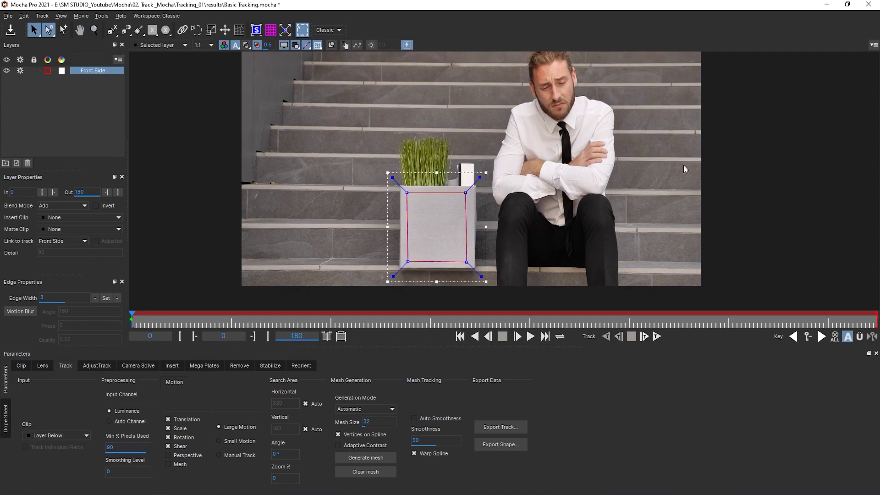
pyautogui.click(170, 15)
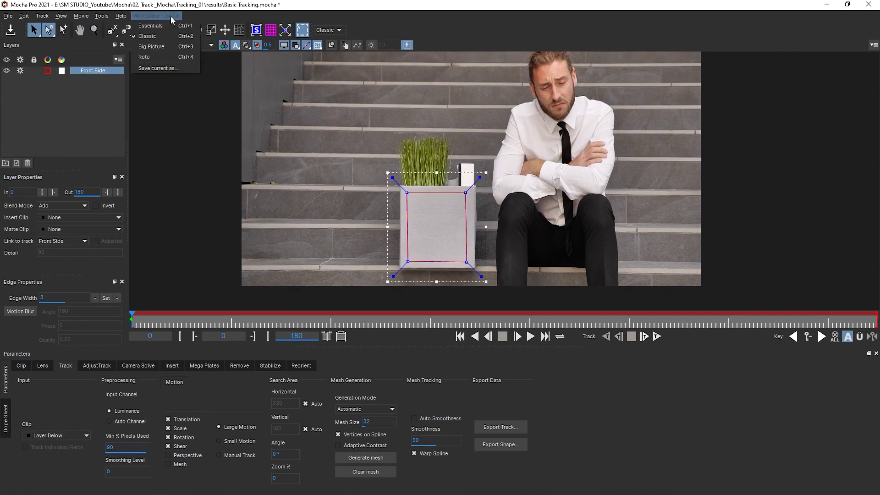
pyautogui.click(156, 46)
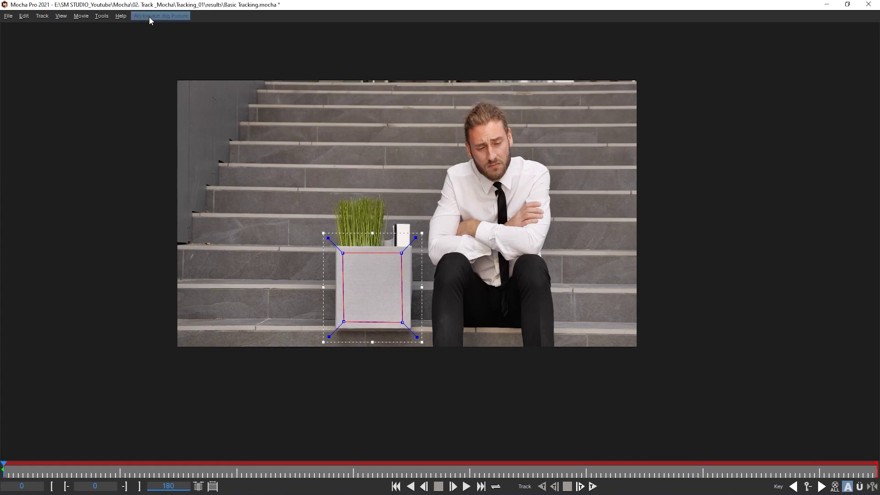
pyautogui.scroll(2, 376, 281)
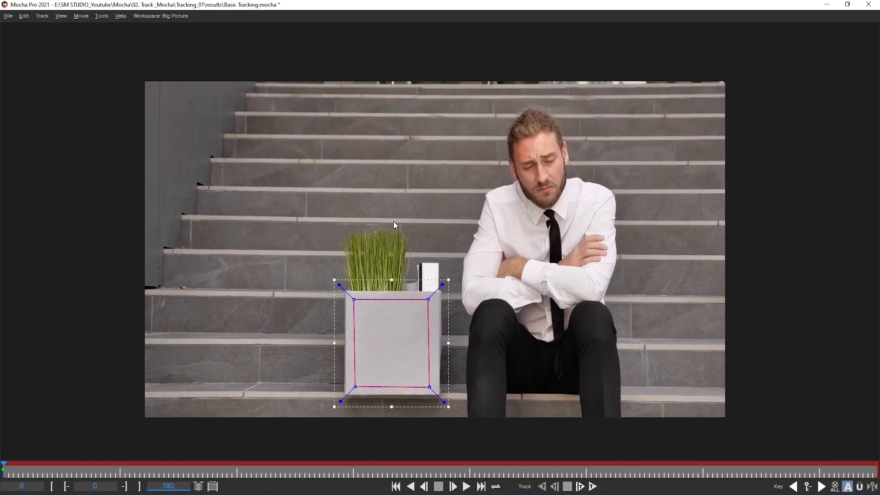
pyautogui.click(592, 487)
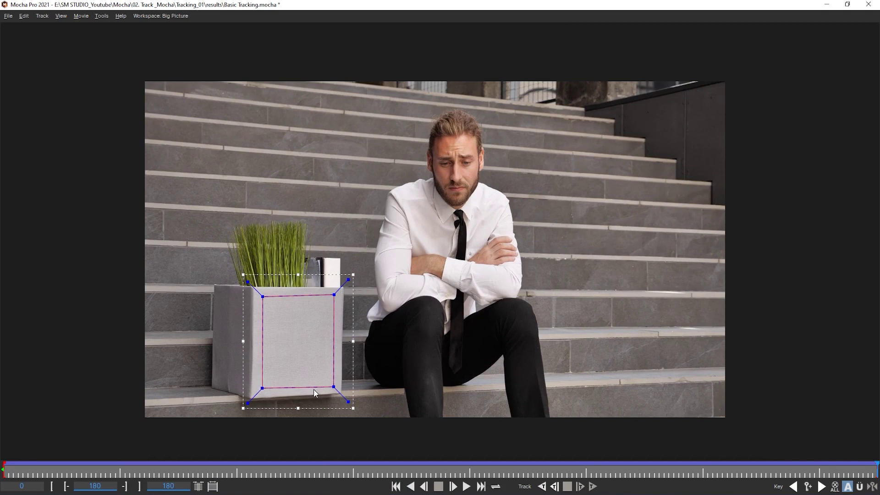
# Scrub the tracked clip back to frame 0 and return to the Classic workspace with the box in view
pyautogui.moveTo(838, 469); pyautogui.dragTo(3, 461)
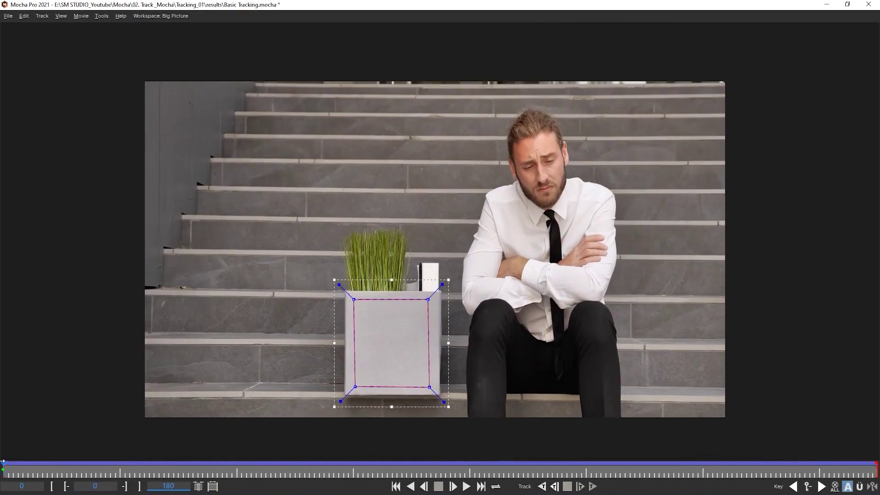
pyautogui.click(170, 18)
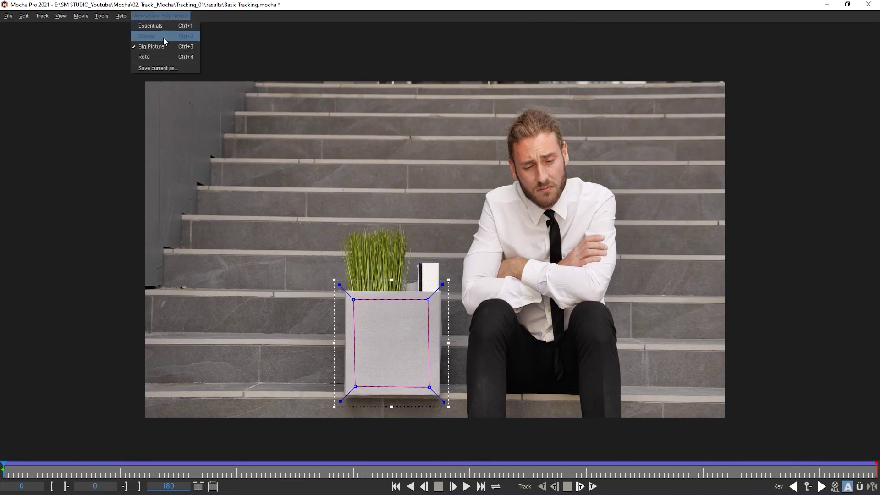
pyautogui.click(163, 37)
pyautogui.press('z')
pyautogui.moveTo(581, 264); pyautogui.dragTo(588, 175)
pyautogui.press('x')
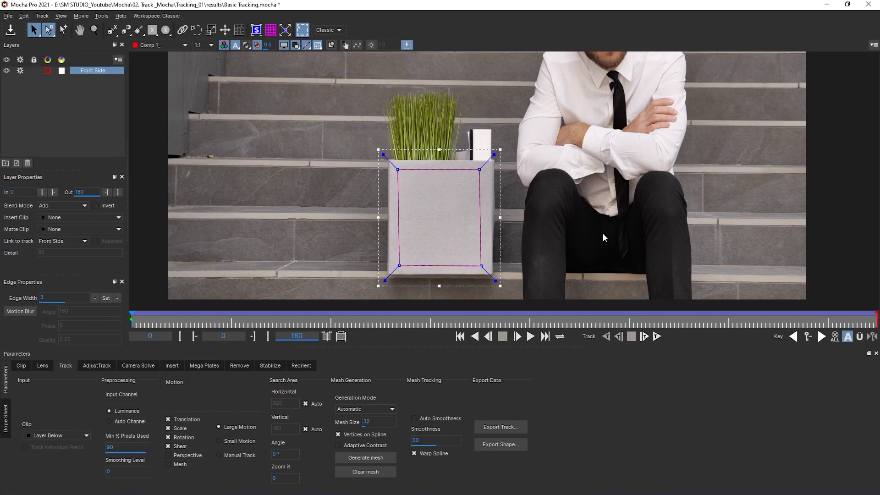
pyautogui.scroll(-1, 650, 182)
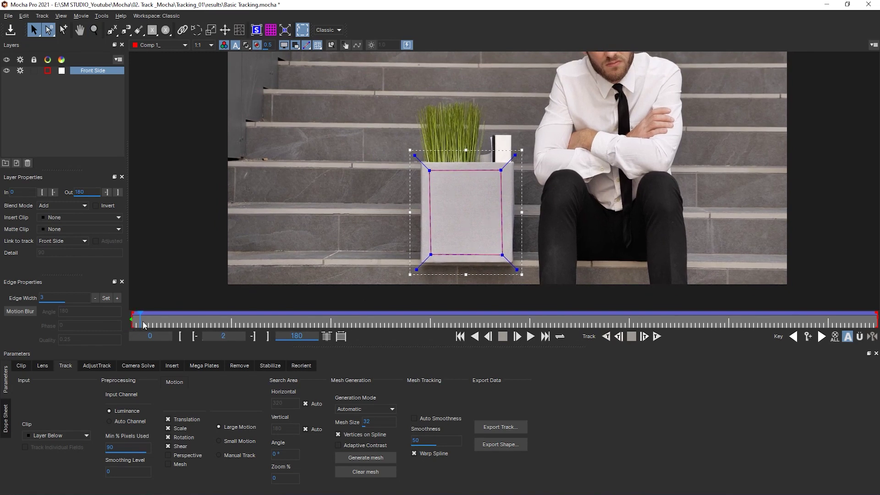
pyautogui.press('z')
pyautogui.moveTo(647, 173); pyautogui.dragTo(608, 217)
pyautogui.press('x')
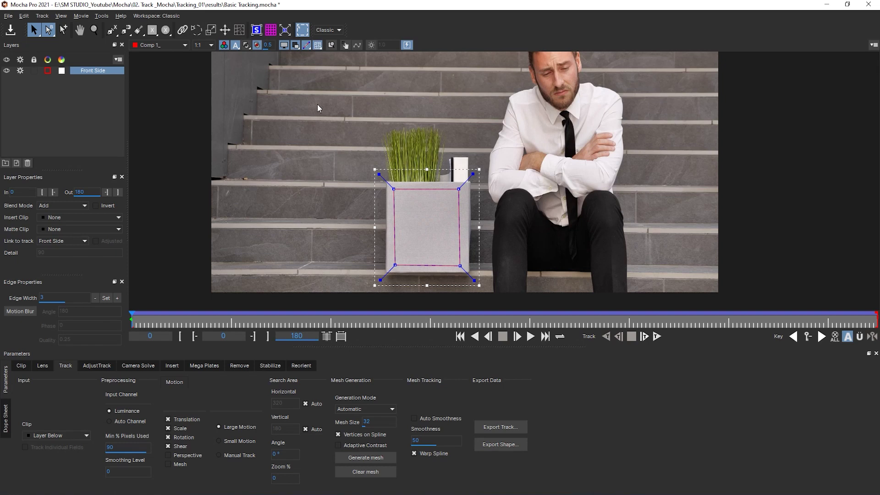
# Show the planar surface and pull its four corners out toward the corners of the box's front face
pyautogui.click(257, 31)
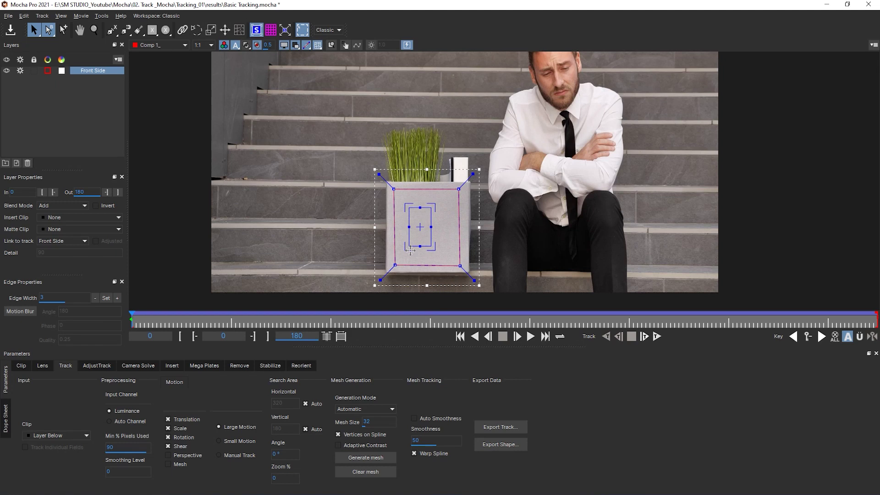
pyautogui.scroll(4, 477, 196)
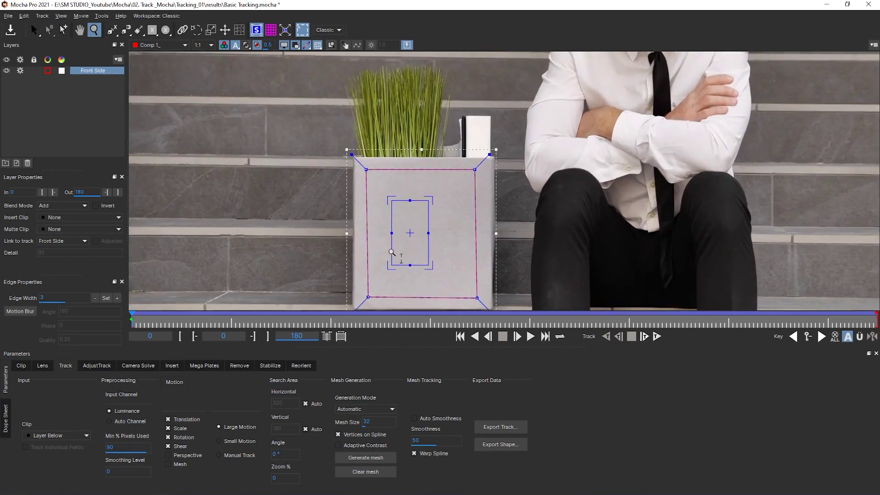
pyautogui.moveTo(403, 182); pyautogui.dragTo(351, 117)
pyautogui.moveTo(465, 183); pyautogui.dragTo(566, 115)
pyautogui.press('x')
pyautogui.moveTo(548, 271); pyautogui.dragTo(590, 134)
pyautogui.moveTo(508, 146); pyautogui.dragTo(604, 213)
pyautogui.moveTo(447, 147); pyautogui.dragTo(392, 216)
# Align the planar surface's two upper corners closely with the upper corners of the box face
pyautogui.press('z')
pyautogui.moveTo(484, 106); pyautogui.dragTo(468, 222)
pyautogui.press('x')
pyautogui.moveTo(409, 126); pyautogui.dragTo(407, 125)
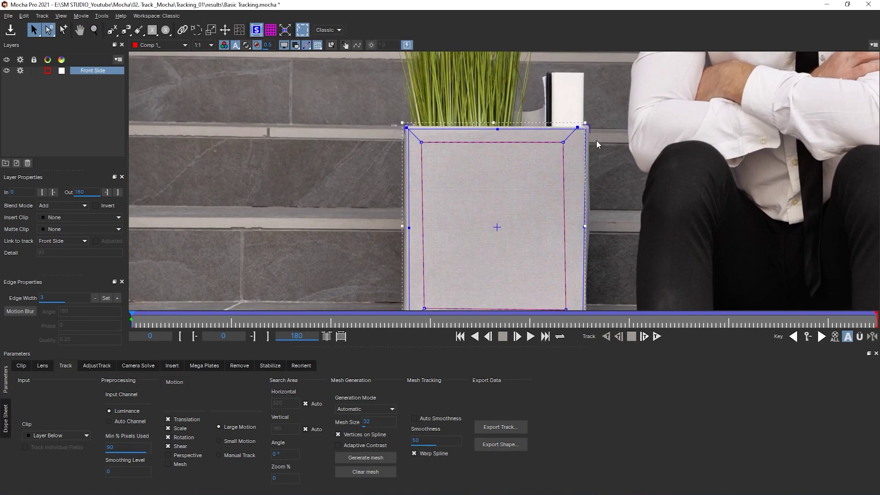
pyautogui.scroll(5, 597, 144)
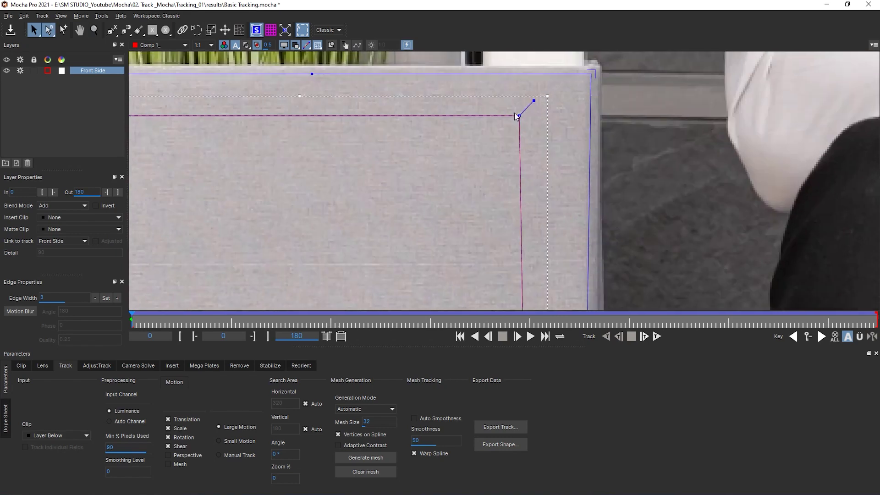
pyautogui.moveTo(591, 74); pyautogui.dragTo(587, 75)
pyautogui.press('z')
pyautogui.moveTo(216, 110); pyautogui.dragTo(207, 120)
pyautogui.press('x')
pyautogui.moveTo(351, 168); pyautogui.dragTo(669, 211)
pyautogui.moveTo(370, 121); pyautogui.dragTo(378, 122)
# Move the planar surface's two lower corners slightly inward so they sit just inside the box face's lower corners
pyautogui.press('z')
pyautogui.moveTo(434, 193); pyautogui.dragTo(446, 143)
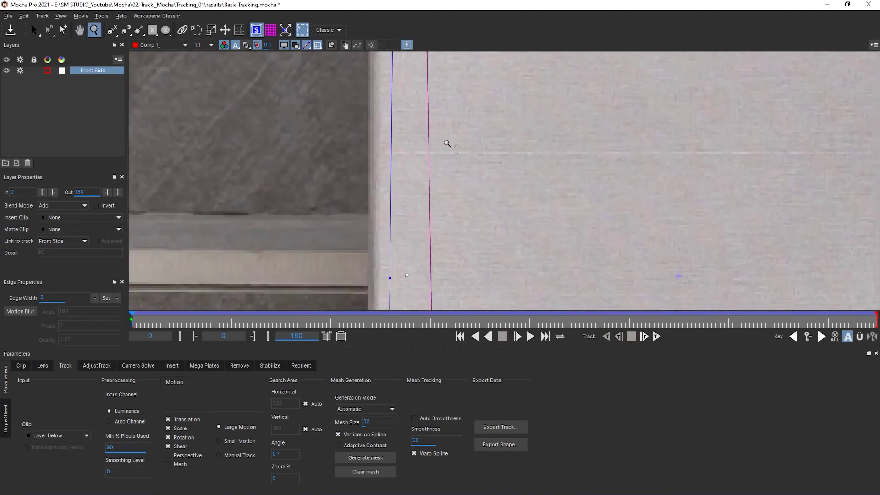
pyautogui.press('x')
pyautogui.moveTo(426, 294); pyautogui.dragTo(433, 118)
pyautogui.press('z')
pyautogui.moveTo(431, 233); pyautogui.dragTo(413, 206)
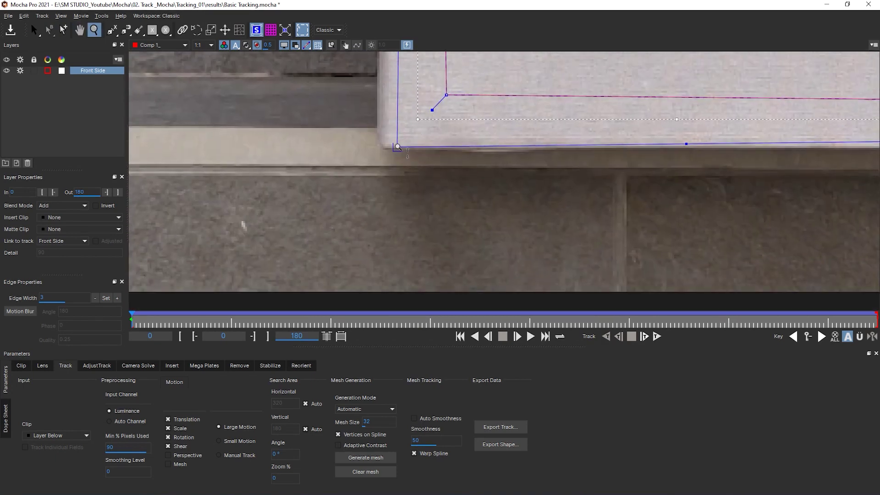
pyautogui.press('KP_Multiply')
pyautogui.moveTo(447, 269); pyautogui.dragTo(415, 219)
pyautogui.click(81, 31)
pyautogui.press('z')
pyautogui.moveTo(444, 188); pyautogui.dragTo(433, 202)
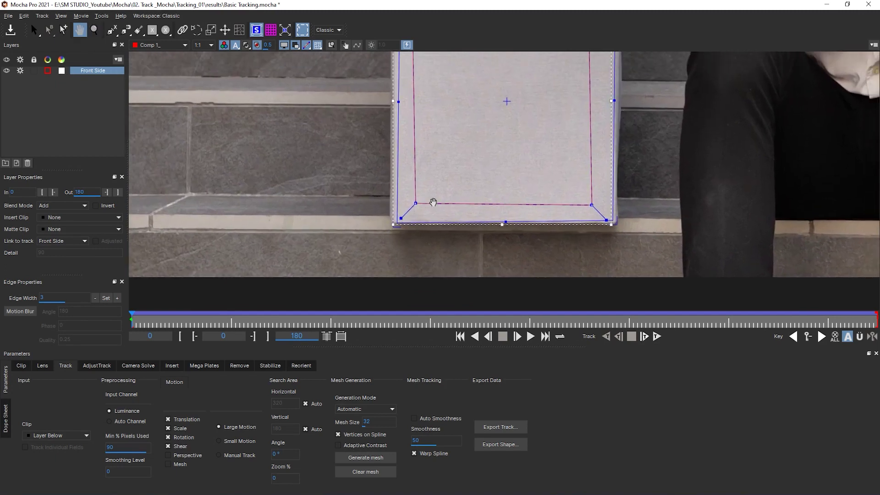
pyautogui.click(33, 30)
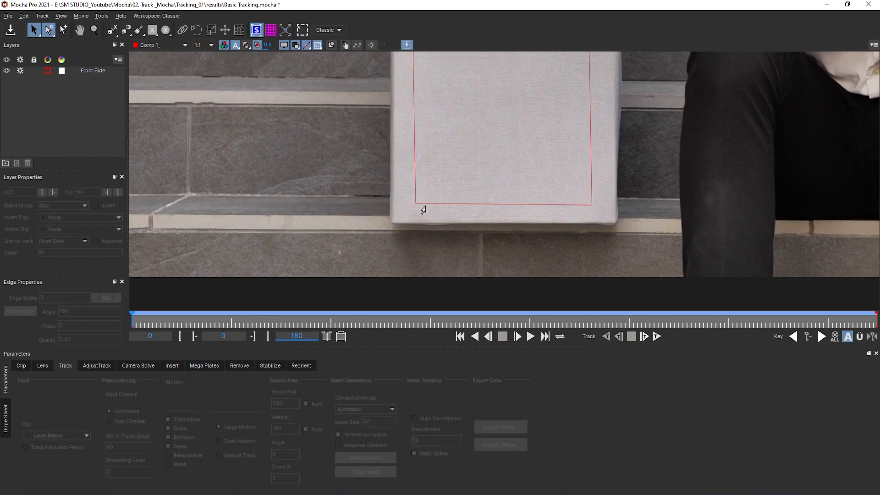
pyautogui.moveTo(396, 220); pyautogui.dragTo(399, 215)
pyautogui.moveTo(616, 218); pyautogui.dragTo(610, 216)
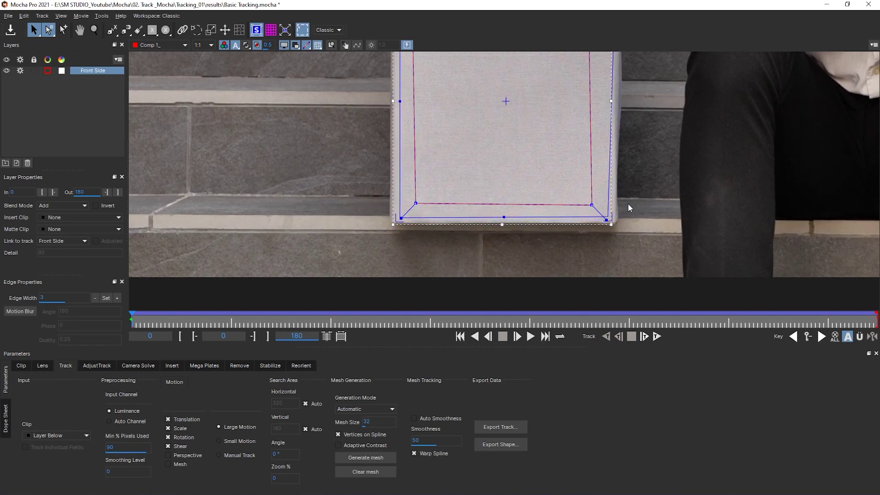
# Nudge the surface's upper-right and both lower corners so its edges run parallel to the box face's edges
pyautogui.scroll(-3, 644, 169)
pyautogui.moveTo(668, 153); pyautogui.dragTo(646, 202)
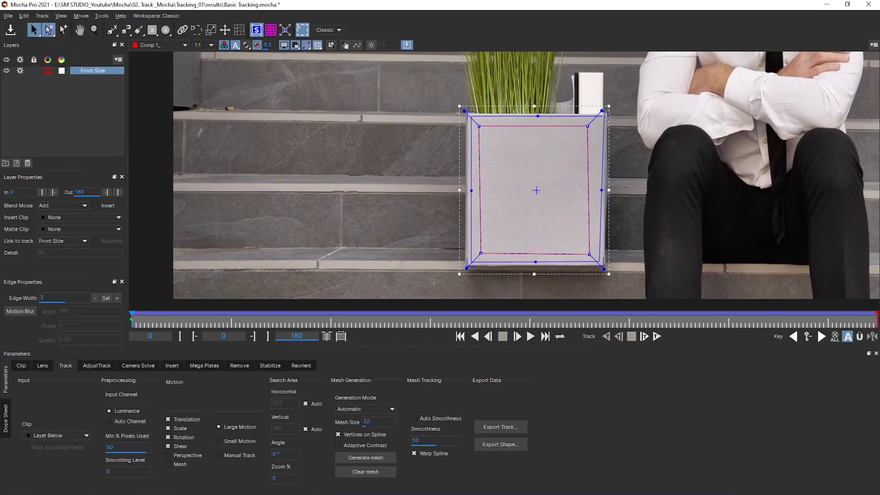
pyautogui.moveTo(604, 114); pyautogui.dragTo(603, 115)
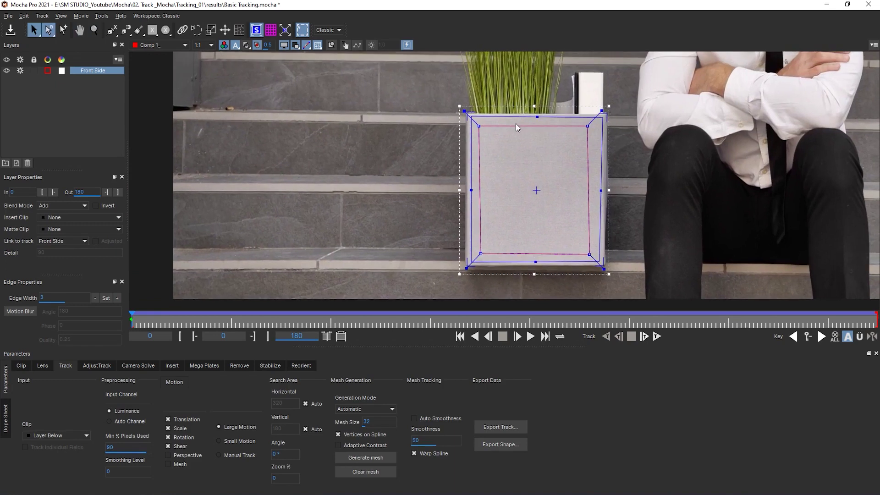
pyautogui.moveTo(601, 262); pyautogui.dragTo(602, 263)
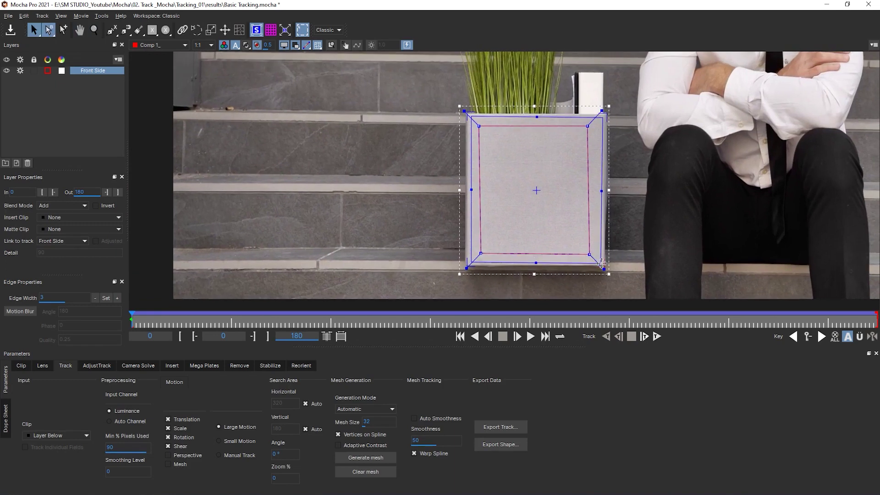
pyautogui.moveTo(472, 262); pyautogui.dragTo(470, 262)
pyautogui.press('z')
pyautogui.moveTo(570, 167); pyautogui.dragTo(551, 224)
pyautogui.press('x')
pyautogui.press('x')
pyautogui.press('x')
pyautogui.moveTo(622, 244); pyautogui.dragTo(611, 241)
pyautogui.press('x')
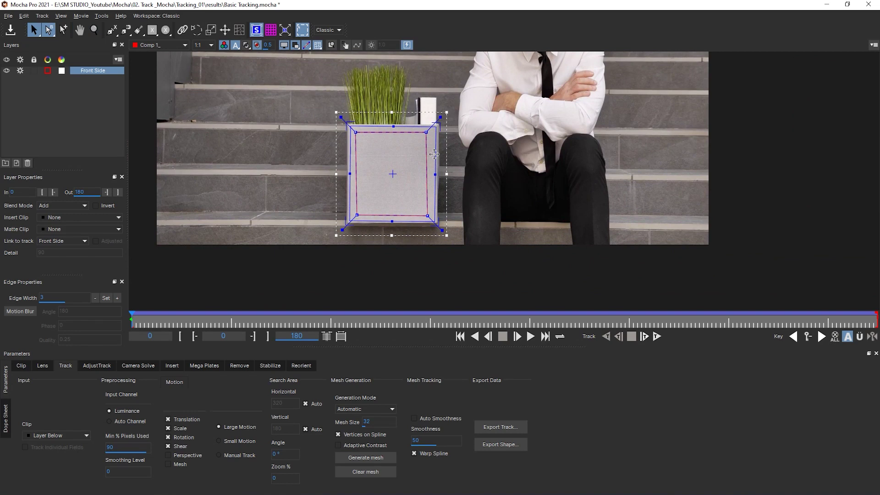
# Examine how the planar grid lines up with the box face near the first frames, and hide the grid
pyautogui.moveTo(147, 327); pyautogui.dragTo(165, 327)
pyautogui.moveTo(202, 365); pyautogui.dragTo(5, 428)
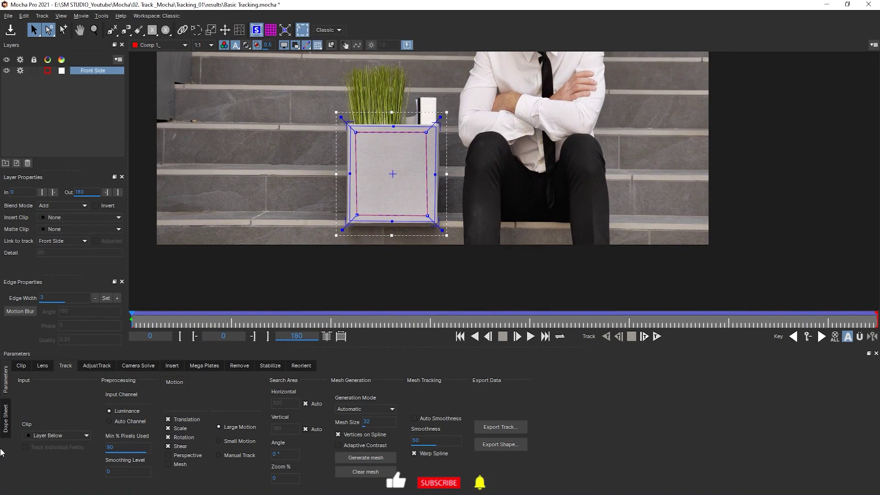
pyautogui.click(270, 30)
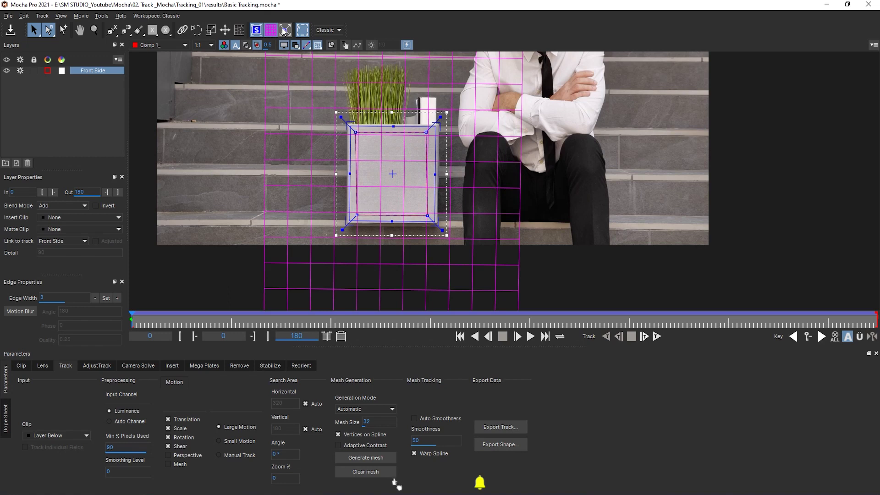
pyautogui.click(134, 323)
pyautogui.moveTo(135, 318); pyautogui.dragTo(115, 346)
pyautogui.press('z')
pyautogui.moveTo(381, 179); pyautogui.dragTo(395, 133)
pyautogui.click(271, 30)
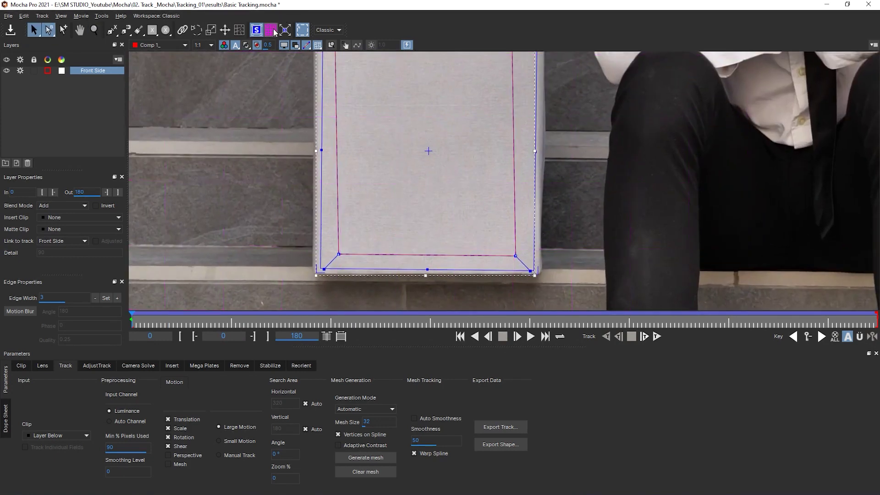
# Fine-tune the planar surface's corners at frame 0 so its edges sit flush with the box face's edges
pyautogui.scroll(3, 412, 222)
pyautogui.press('x')
pyautogui.moveTo(340, 139); pyautogui.dragTo(394, 273)
pyautogui.press('z')
pyautogui.moveTo(403, 161); pyautogui.dragTo(450, 325)
pyautogui.press('x')
pyautogui.press('z')
pyautogui.moveTo(397, 245); pyautogui.dragTo(339, 137)
pyautogui.press('z')
pyautogui.moveTo(454, 162); pyautogui.dragTo(446, 204)
pyautogui.press('x')
pyautogui.moveTo(438, 275); pyautogui.dragTo(462, 163)
pyautogui.press('x')
pyautogui.moveTo(450, 251); pyautogui.dragTo(479, 130)
pyautogui.press('x')
pyautogui.moveTo(452, 184); pyautogui.dragTo(443, 196)
pyautogui.press('z')
pyautogui.moveTo(626, 168); pyautogui.dragTo(235, 192)
pyautogui.press('x')
pyautogui.moveTo(462, 179); pyautogui.dragTo(466, 181)
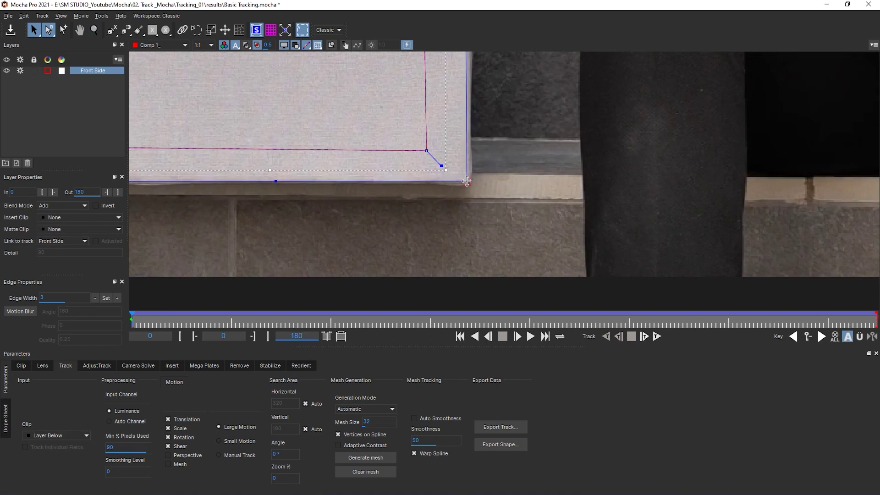
pyautogui.scroll(-2, 497, 114)
pyautogui.press('x')
pyautogui.moveTo(495, 110); pyautogui.dragTo(478, 308)
pyautogui.moveTo(499, 216); pyautogui.dragTo(496, 288)
# Show the planar grid and inspect the surface's upper corners against the box face at frame 180
pyautogui.press('Right')
pyautogui.moveTo(458, 178); pyautogui.dragTo(578, 200)
pyautogui.press('z')
pyautogui.press('x')
pyautogui.press('z')
pyautogui.press('x')
pyautogui.moveTo(580, 200); pyautogui.dragTo(579, 226)
pyautogui.press('z')
pyautogui.press('x')
pyautogui.click(265, 31)
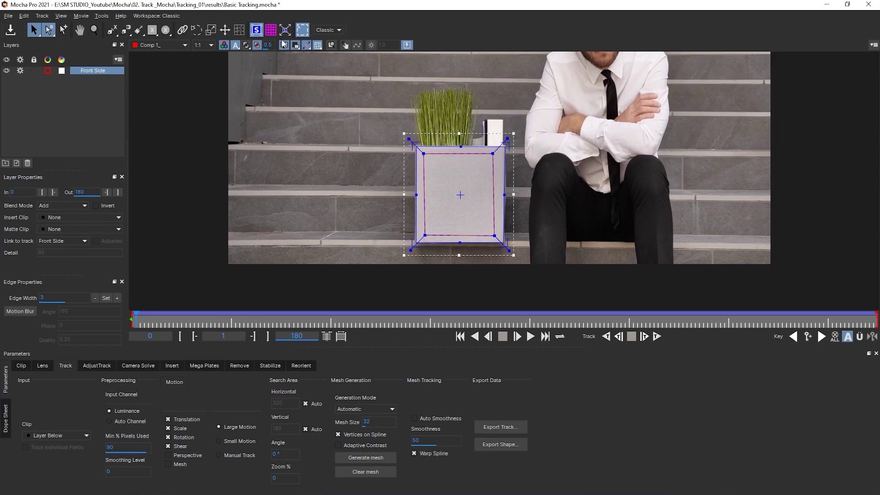
pyautogui.click(271, 30)
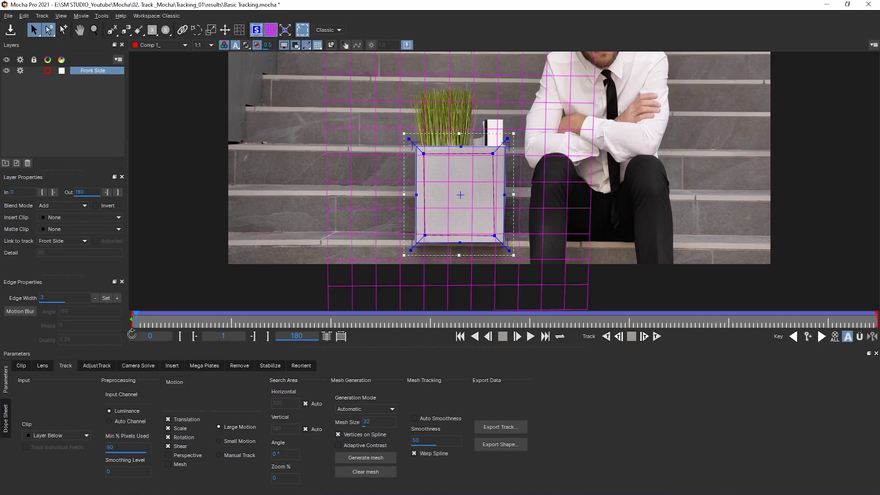
pyautogui.moveTo(137, 322); pyautogui.dragTo(876, 356)
pyautogui.press('z')
pyautogui.moveTo(367, 232); pyautogui.dragTo(487, 235)
pyautogui.press('x')
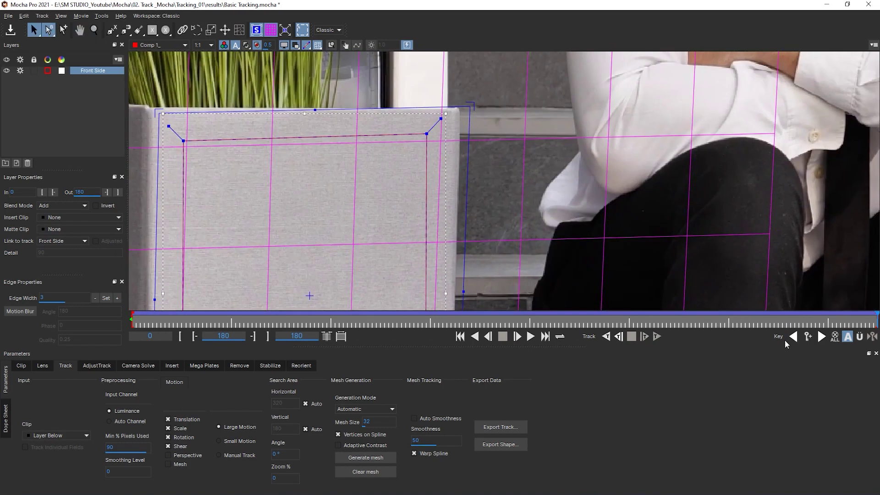
# Examine the surface and grid against the box face at frame 109 and back at frame 0
pyautogui.moveTo(859, 325); pyautogui.dragTo(581, 352)
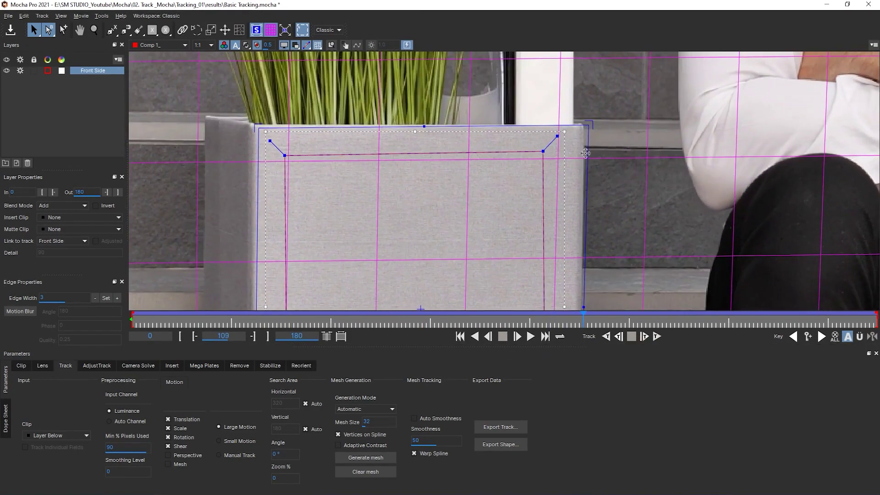
pyautogui.press('z')
pyautogui.moveTo(590, 150); pyautogui.dragTo(586, 220)
pyautogui.press('x')
pyautogui.press('z')
pyautogui.moveTo(605, 83); pyautogui.dragTo(587, 175)
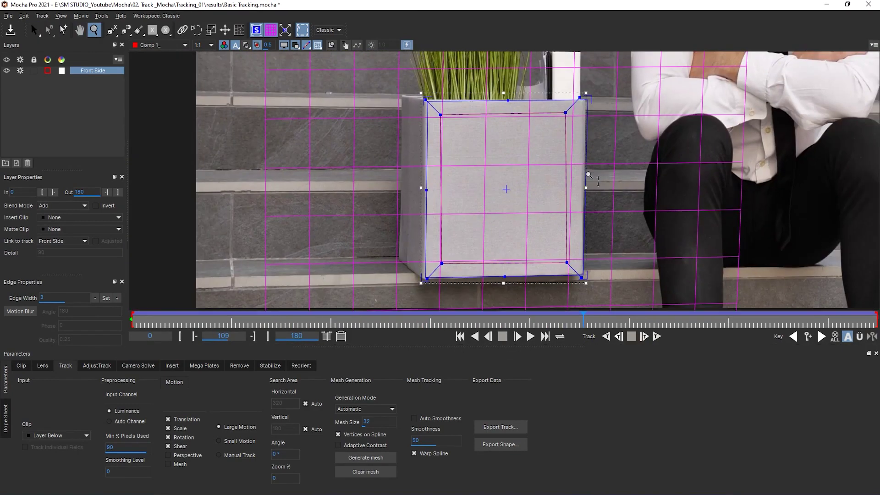
pyautogui.moveTo(780, 326); pyautogui.dragTo(113, 342)
pyautogui.press('z')
pyautogui.moveTo(493, 183); pyautogui.dragTo(483, 270)
pyautogui.press('x')
pyautogui.moveTo(644, 263); pyautogui.dragTo(541, 247)
pyautogui.press('z')
pyautogui.moveTo(653, 204); pyautogui.dragTo(632, 237)
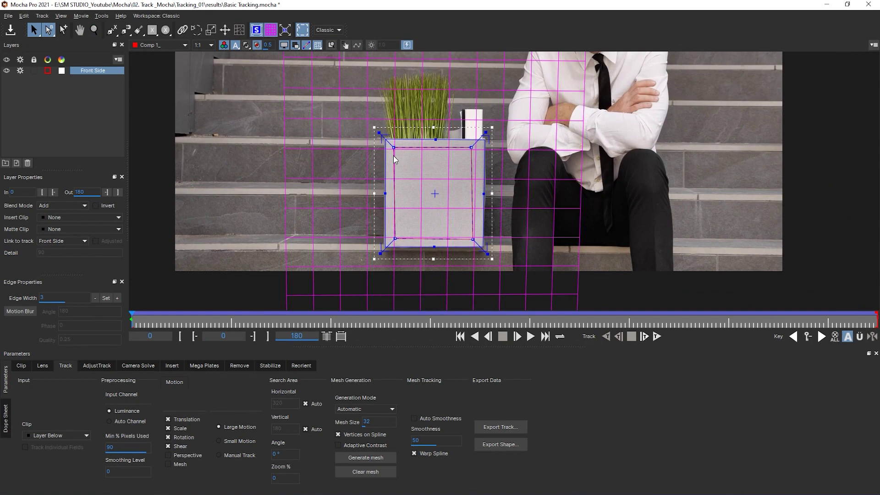
# Turn off the planar grid and surface overlays, and hide and deactivate the Front Side layer
pyautogui.click(271, 31)
pyautogui.click(259, 33)
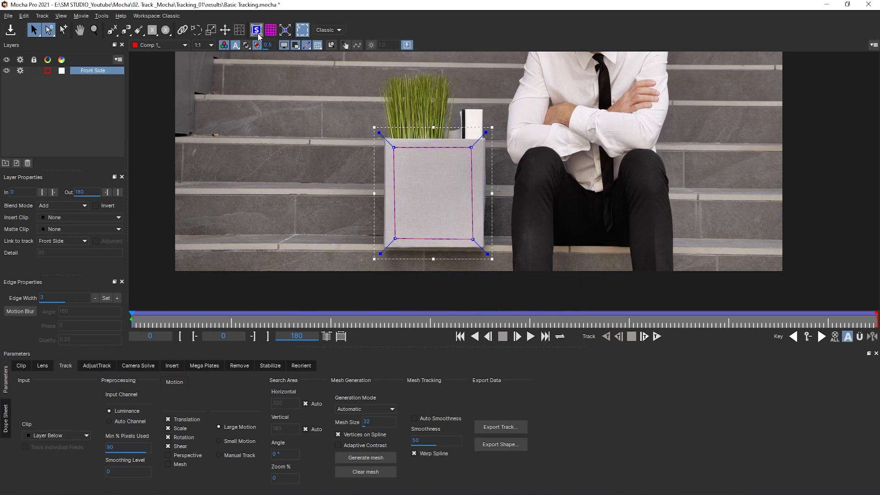
pyautogui.click(7, 71)
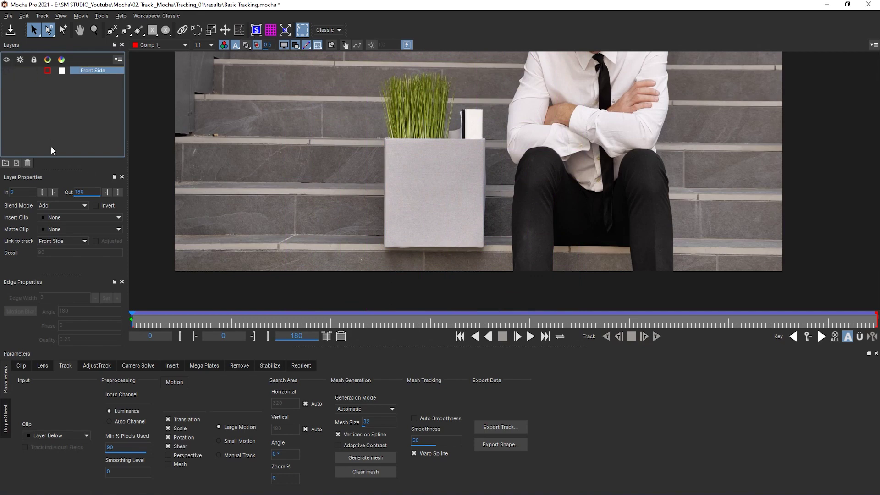
pyautogui.scroll(1, 473, 195)
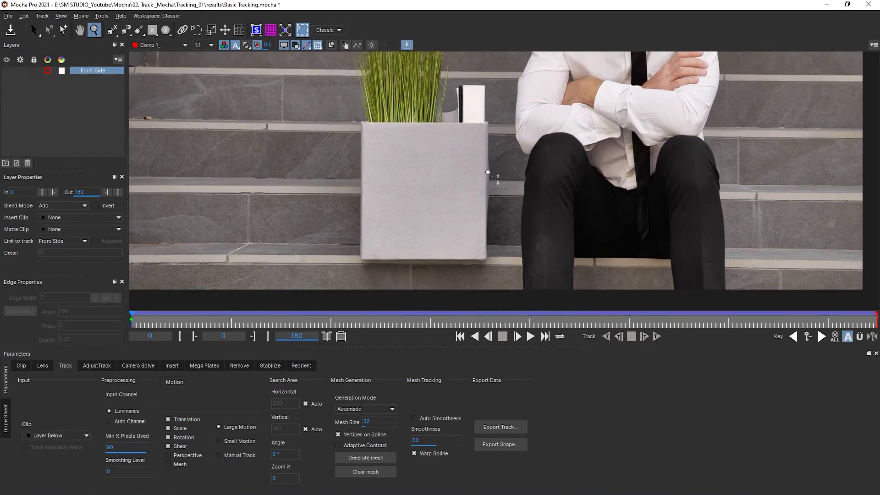
# Draw a four-point X-spline just inside the corners of the box's front face at frame 0
pyautogui.click(112, 31)
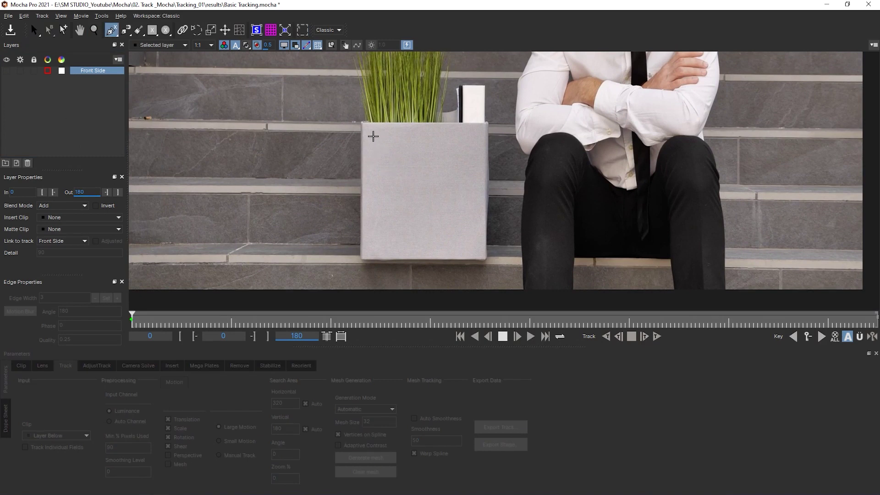
pyautogui.click(366, 119)
pyautogui.click(358, 264)
pyautogui.click(476, 258)
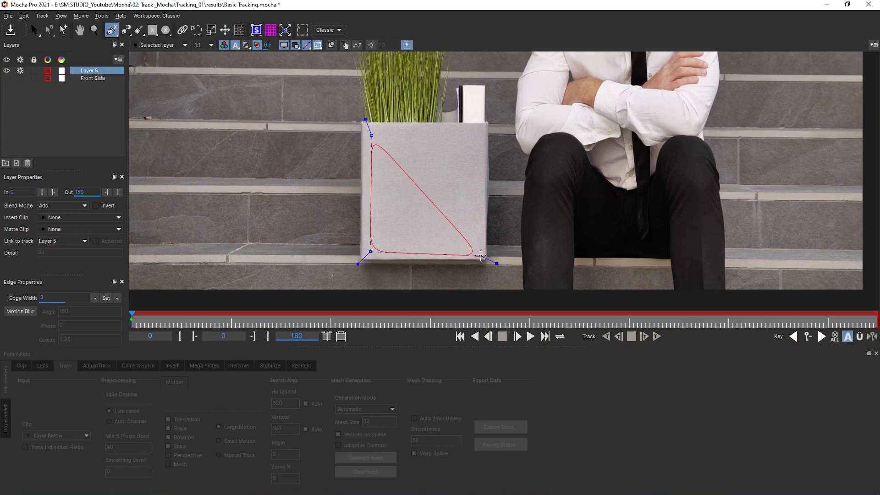
pyautogui.click(480, 253)
pyautogui.click(478, 133)
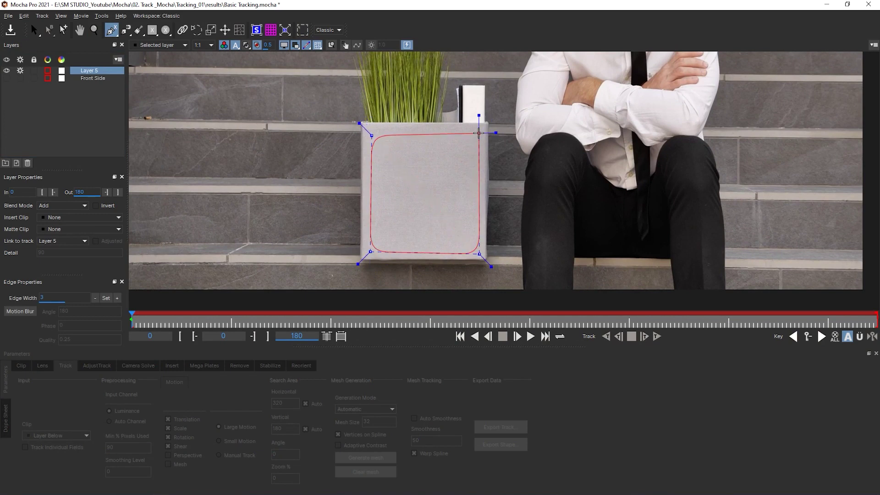
pyautogui.rightClick(478, 133)
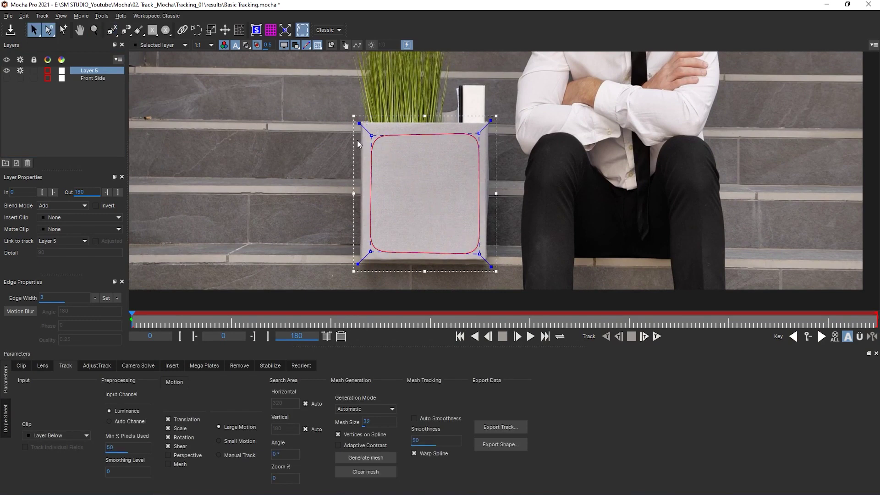
# Extend the handles of the new spline's four points outward to sharpen its rounded corners
pyautogui.moveTo(373, 135); pyautogui.dragTo(357, 117)
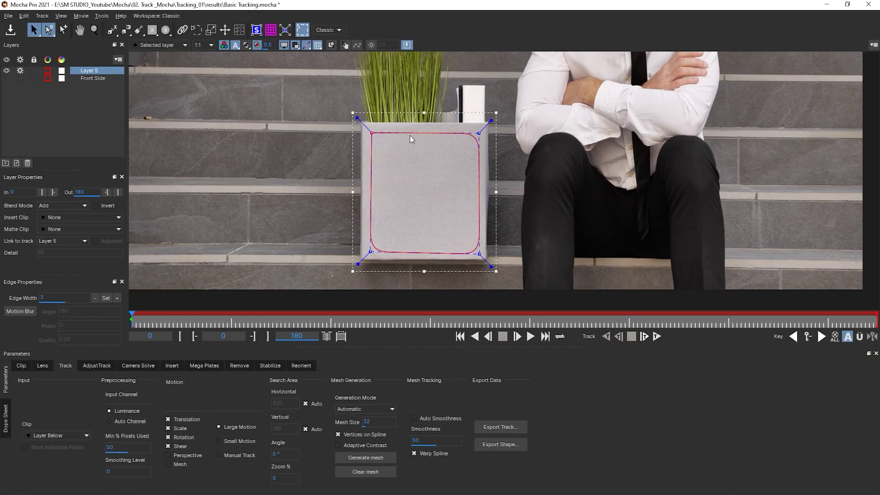
pyautogui.moveTo(488, 121); pyautogui.dragTo(494, 118)
pyautogui.moveTo(487, 265); pyautogui.dragTo(494, 269)
pyautogui.moveTo(357, 263); pyautogui.dragTo(351, 269)
# Move the new spline's corner points outward and fine-tune them so they sit just inside the box face's corners
pyautogui.moveTo(371, 133); pyautogui.dragTo(366, 125)
pyautogui.moveTo(480, 133); pyautogui.dragTo(483, 126)
pyautogui.moveTo(479, 254); pyautogui.dragTo(482, 255)
pyautogui.moveTo(366, 126); pyautogui.dragTo(367, 127)
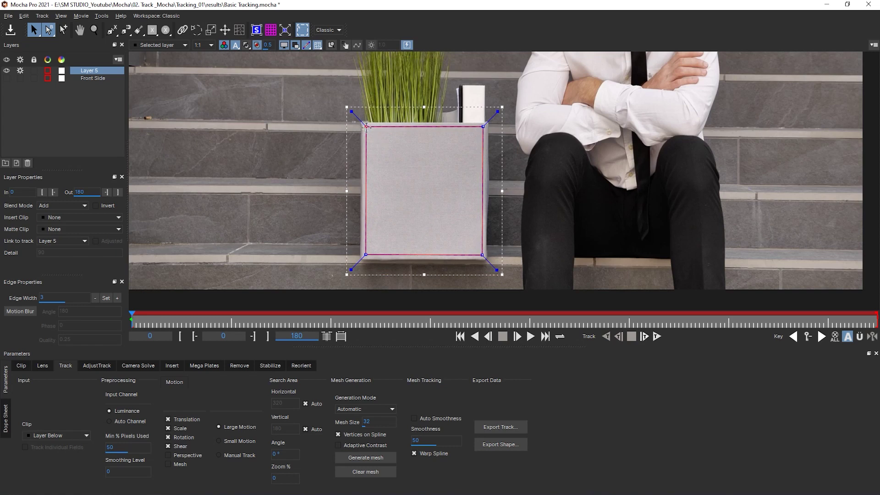
pyautogui.moveTo(483, 126); pyautogui.dragTo(483, 127)
pyautogui.moveTo(365, 255); pyautogui.dragTo(366, 255)
pyautogui.moveTo(484, 128); pyautogui.dragTo(483, 128)
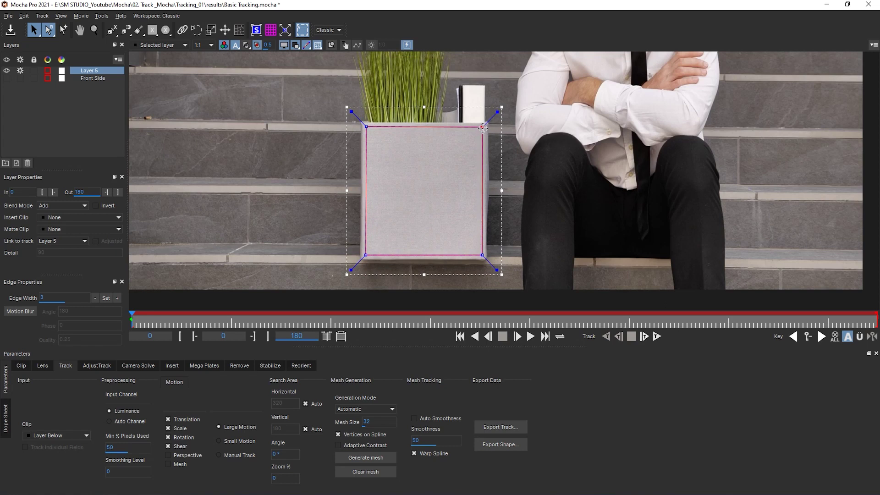
pyautogui.moveTo(483, 255); pyautogui.dragTo(482, 256)
pyautogui.moveTo(363, 125); pyautogui.dragTo(364, 124)
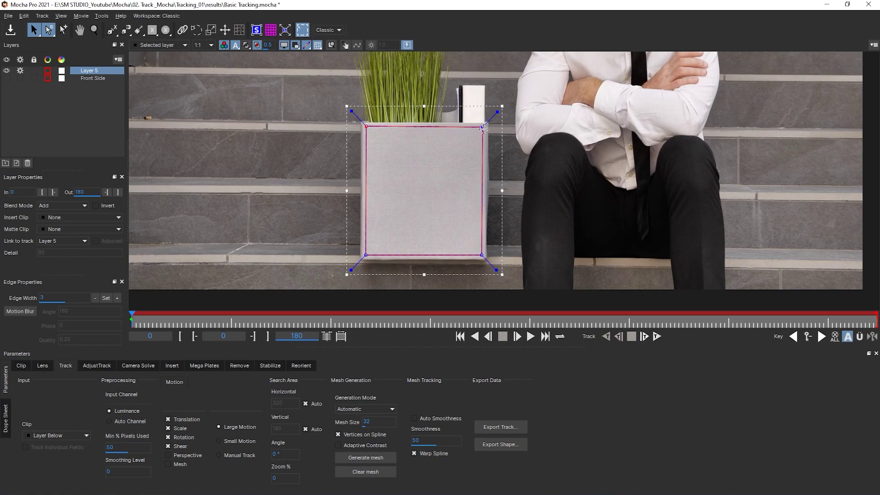
pyautogui.moveTo(483, 129); pyautogui.dragTo(483, 129)
pyautogui.moveTo(482, 255); pyautogui.dragTo(482, 258)
pyautogui.moveTo(366, 255); pyautogui.dragTo(368, 257)
pyautogui.click(482, 255)
# Enable Perspective in the new layer's motion settings and rename the layer Front
pyautogui.click(184, 457)
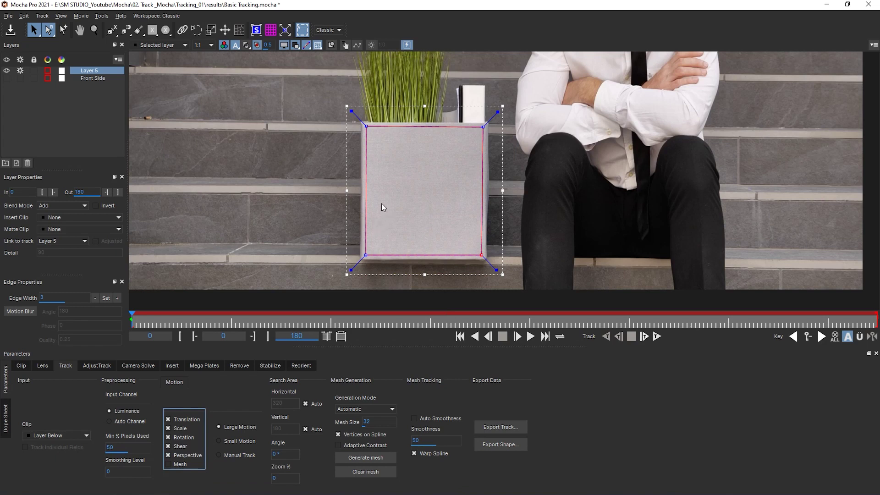
pyautogui.doubleClick(90, 72)
pyautogui.write('Front')
pyautogui.click(90, 73)
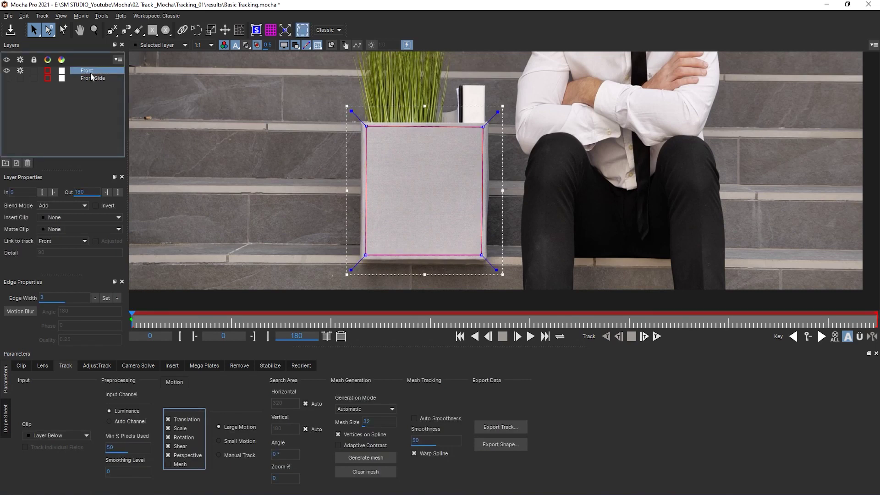
# Track the Front layer forward to frame 180 and return to the first frame
pyautogui.click(657, 336)
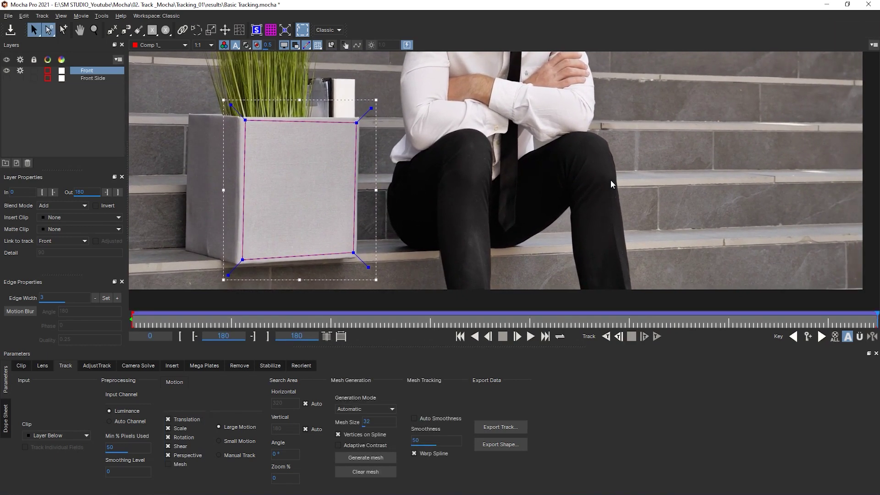
pyautogui.press('Home')
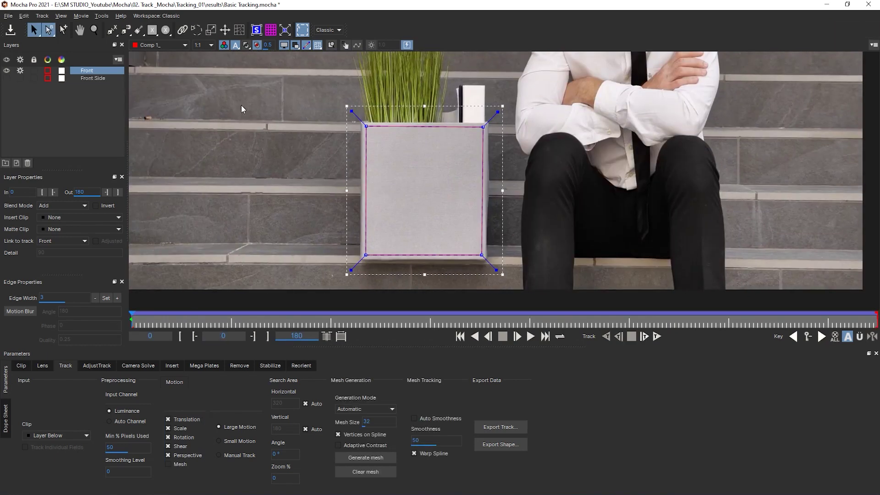
# Show the Front layer's planar surface and place its two upper corners on the box face's upper corners
pyautogui.click(256, 33)
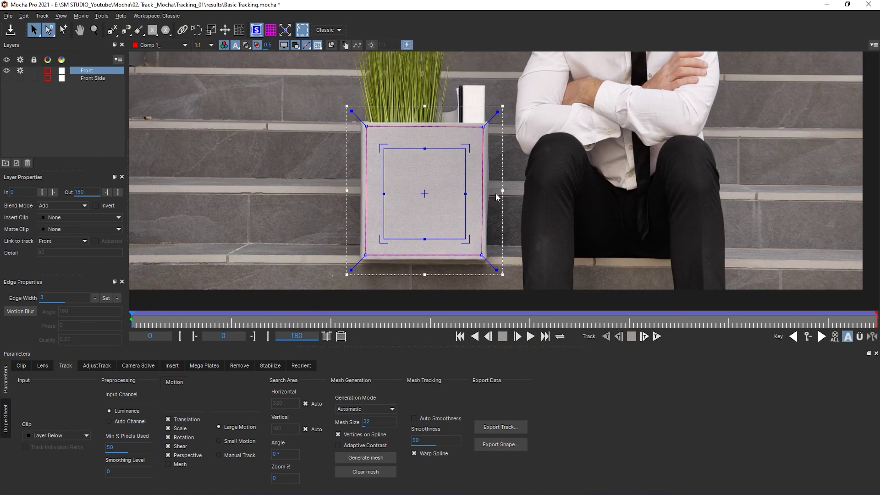
pyautogui.press('z')
pyautogui.moveTo(433, 215); pyautogui.dragTo(434, 141)
pyautogui.press('x')
pyautogui.press('z')
pyautogui.moveTo(333, 85); pyautogui.dragTo(487, 242)
pyautogui.press('s')
pyautogui.moveTo(461, 212); pyautogui.dragTo(391, 125)
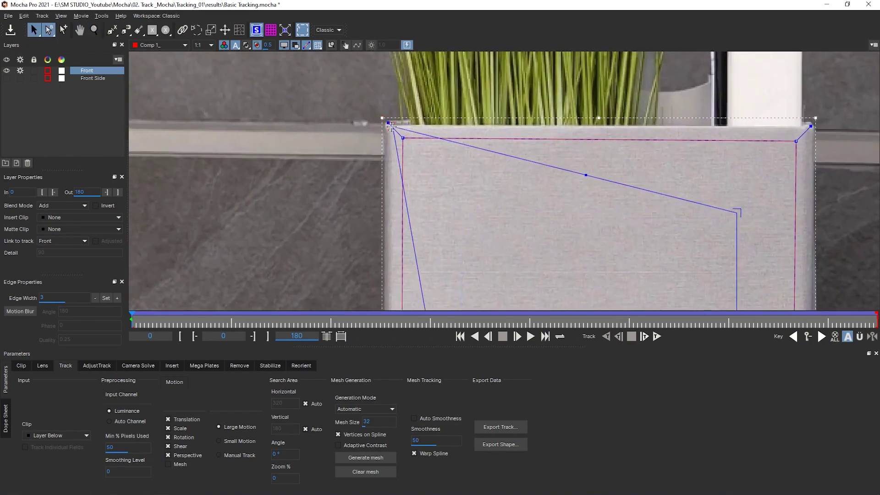
pyautogui.moveTo(732, 238); pyautogui.dragTo(563, 130)
# Place the planar surface's two lower corners on the box face's lower corners
pyautogui.press('z')
pyautogui.moveTo(597, 153); pyautogui.dragTo(602, 261)
pyautogui.press('x')
pyautogui.moveTo(602, 261); pyautogui.dragTo(622, 52)
pyautogui.moveTo(559, 141); pyautogui.dragTo(595, 177)
pyautogui.moveTo(412, 140); pyautogui.dragTo(373, 179)
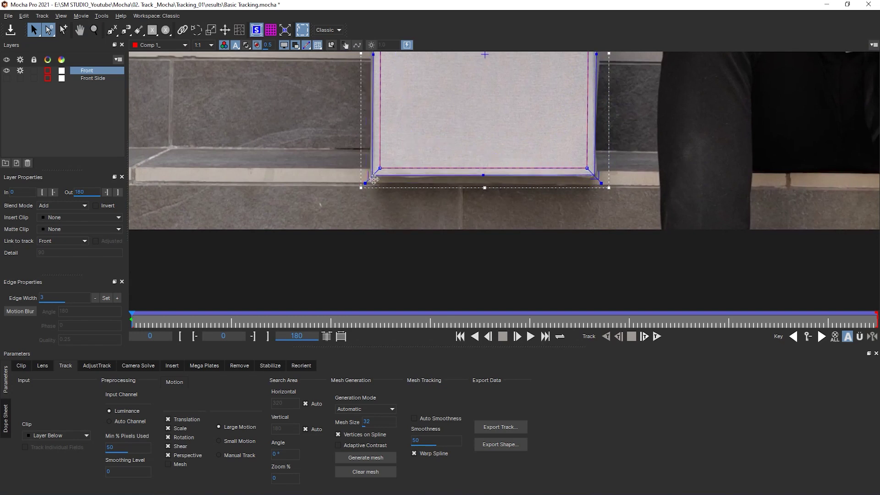
pyautogui.scroll(-3, 510, 113)
pyautogui.moveTo(547, 133); pyautogui.dragTo(519, 253)
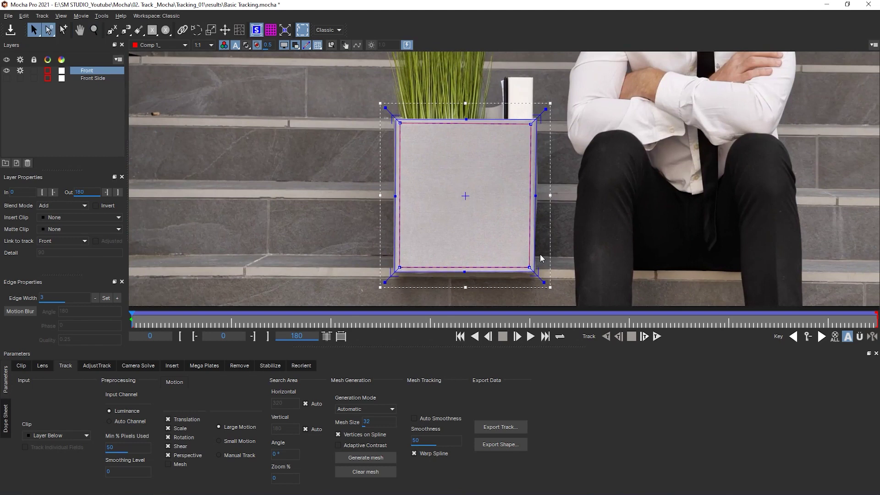
# At frame 180, nudge the surface's upper-right corner inward onto the box face's corner
pyautogui.moveTo(133, 320); pyautogui.dragTo(876, 338)
pyautogui.press('z')
pyautogui.moveTo(367, 254); pyautogui.dragTo(374, 195)
pyautogui.press('x')
pyautogui.moveTo(399, 168); pyautogui.dragTo(438, 277)
pyautogui.press('x')
pyautogui.moveTo(425, 117); pyautogui.dragTo(432, 151)
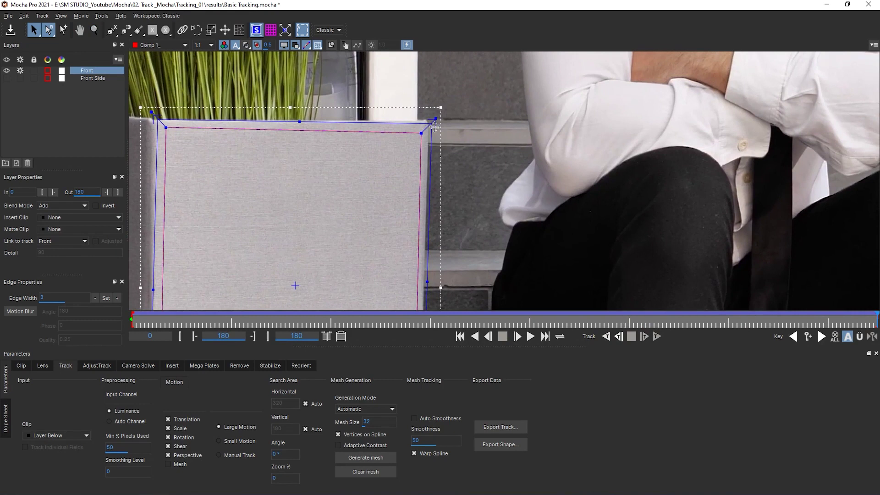
pyautogui.moveTo(432, 123); pyautogui.dragTo(430, 122)
# Near the end of the clip, nudge the surface's lower-right corner onto the box face's corner
pyautogui.press('x')
pyautogui.moveTo(443, 290); pyautogui.dragTo(506, 90)
pyautogui.press('Left')
pyautogui.moveTo(488, 243); pyautogui.dragTo(486, 240)
pyautogui.press('z')
pyautogui.moveTo(546, 166); pyautogui.dragTo(576, 273)
pyautogui.press('x')
# Return to frame 0 and inspect the surface's right edge and corners against the box face
pyautogui.moveTo(856, 326); pyautogui.dragTo(94, 388)
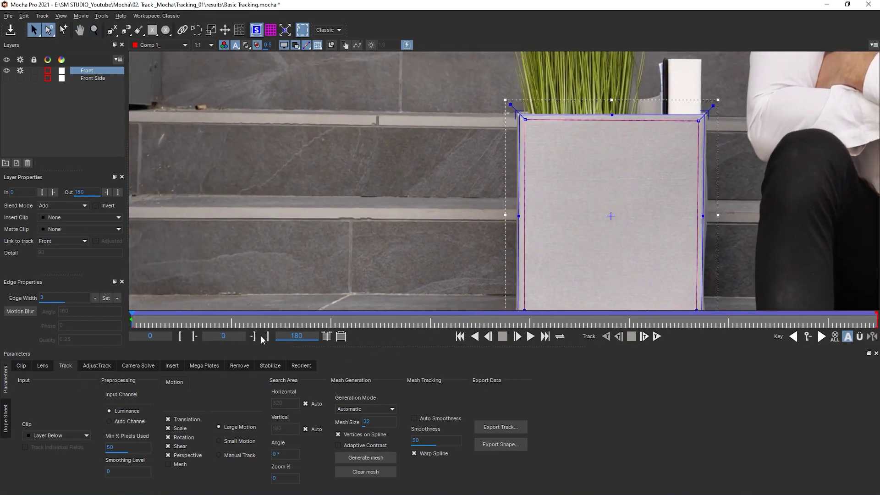
pyautogui.press('z')
pyautogui.moveTo(740, 243); pyautogui.dragTo(766, 169)
pyautogui.press('x')
pyautogui.press('z')
pyautogui.moveTo(765, 169)
pyautogui.mouseDown()
pyautogui.moveTo(752, 182)
pyautogui.moveTo(770, 175)
pyautogui.moveTo(761, 166)
pyautogui.mouseUp()
pyautogui.press('x')
pyautogui.moveTo(761, 166); pyautogui.dragTo(586, 286)
pyautogui.press('z')
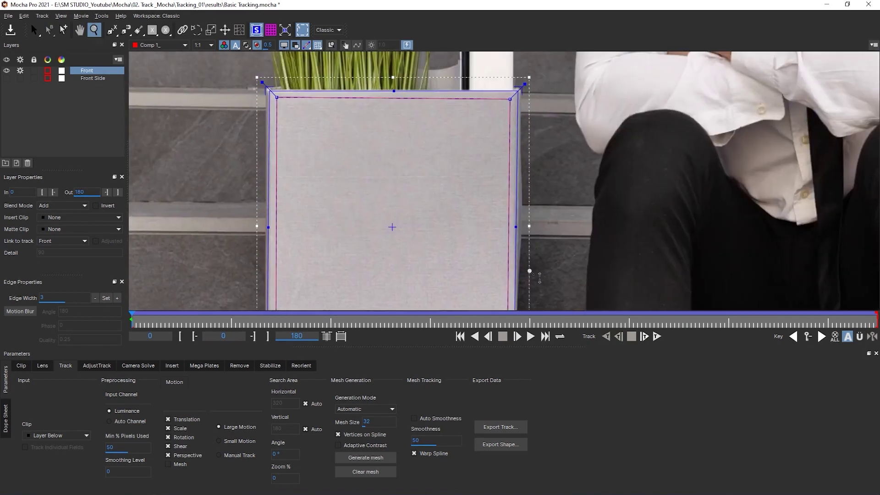
pyautogui.moveTo(568, 152); pyautogui.dragTo(585, 255)
# Scrub the clip from frame 0 to frame 180 to examine how the surface follows the box face
pyautogui.moveTo(155, 326); pyautogui.dragTo(100, 402)
pyautogui.moveTo(454, 183); pyautogui.dragTo(456, 211)
pyautogui.moveTo(576, 165); pyautogui.dragTo(576, 199)
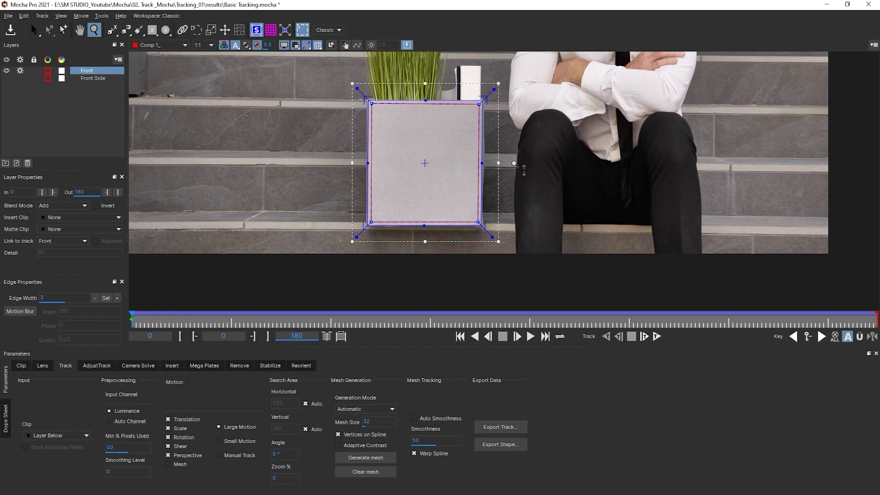
pyautogui.moveTo(536, 147); pyautogui.dragTo(571, 174)
pyautogui.moveTo(169, 326); pyautogui.dragTo(19, 338)
pyautogui.scroll(-1, 367, 169)
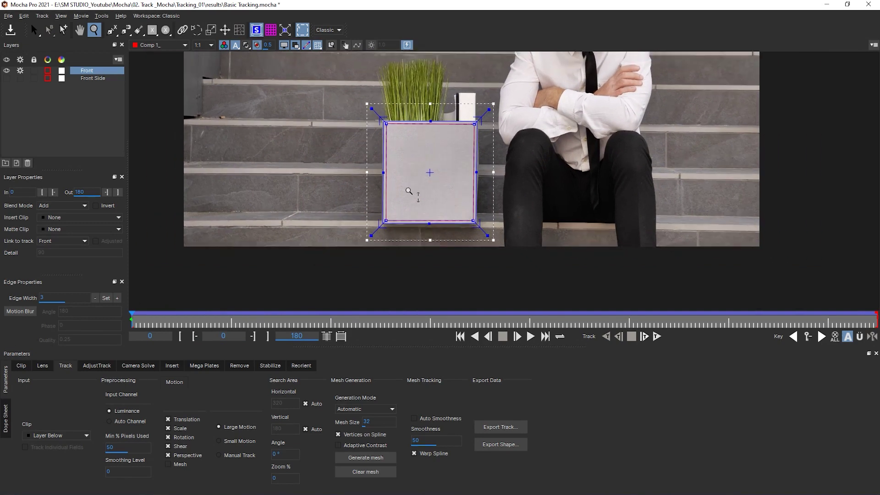
pyautogui.moveTo(237, 326); pyautogui.dragTo(877, 348)
pyautogui.moveTo(285, 231); pyautogui.dragTo(430, 229)
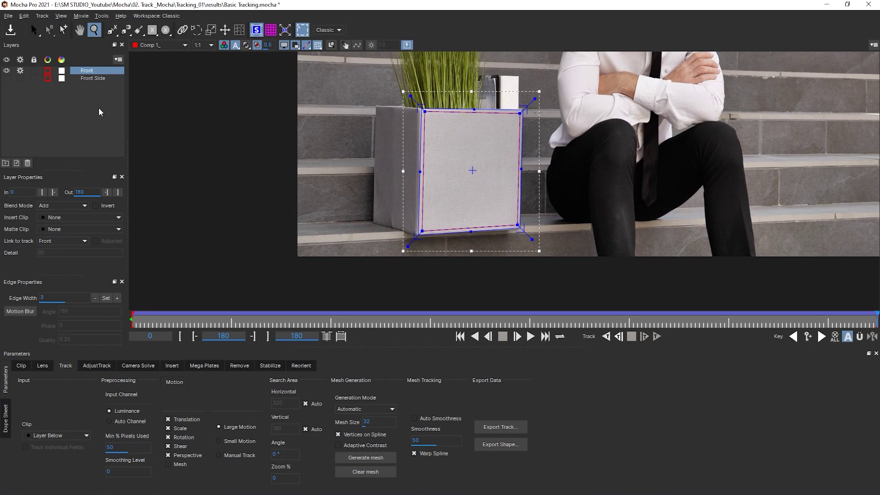
# Delete the Front Side layer and scrub the clip to frame 0 and back to frame 180 to check the Front spline
pyautogui.click(97, 78)
pyautogui.press('Delete')
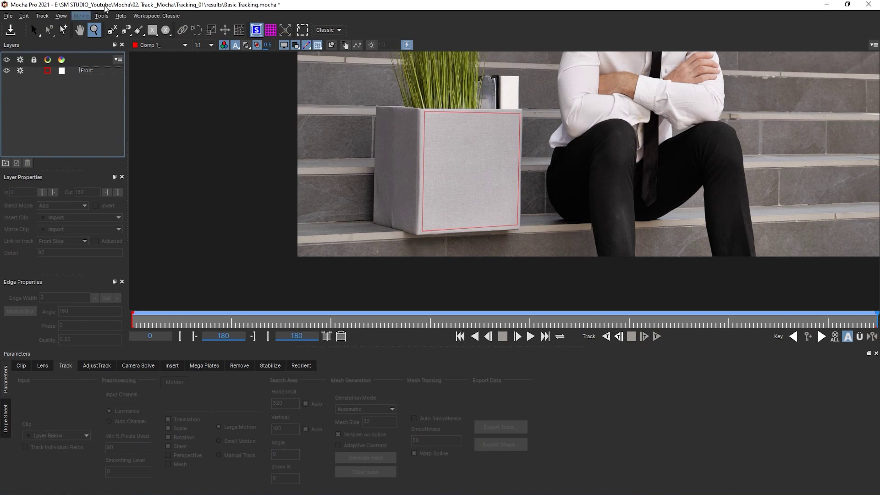
pyautogui.moveTo(206, 334); pyautogui.dragTo(23, 349)
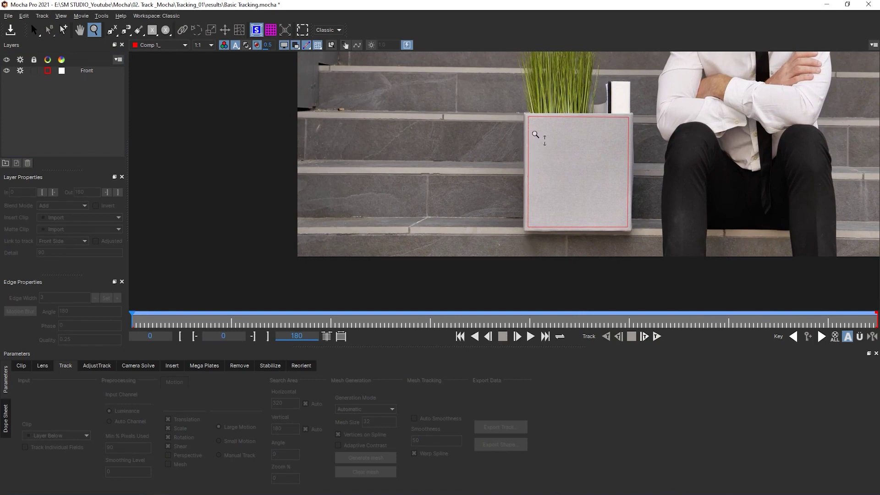
pyautogui.moveTo(220, 335); pyautogui.dragTo(873, 334)
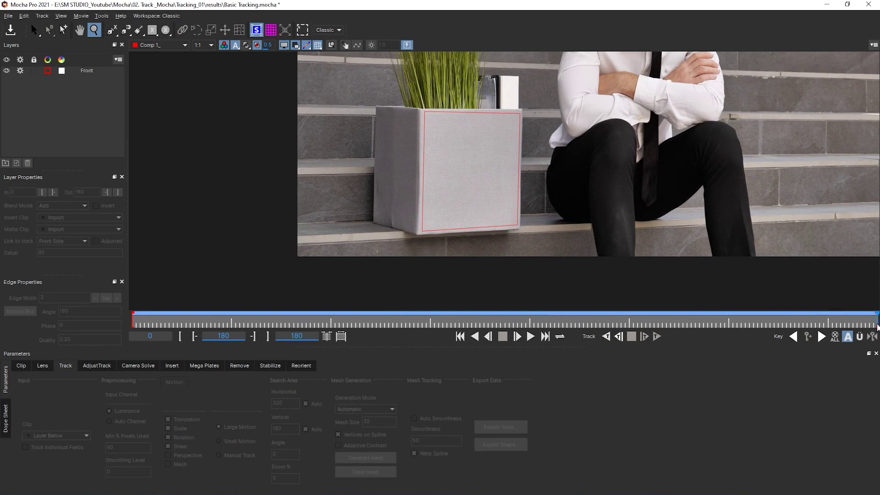
# At frame 180, draw a closed four-point X-spline around the box's dark side face
pyautogui.click(112, 30)
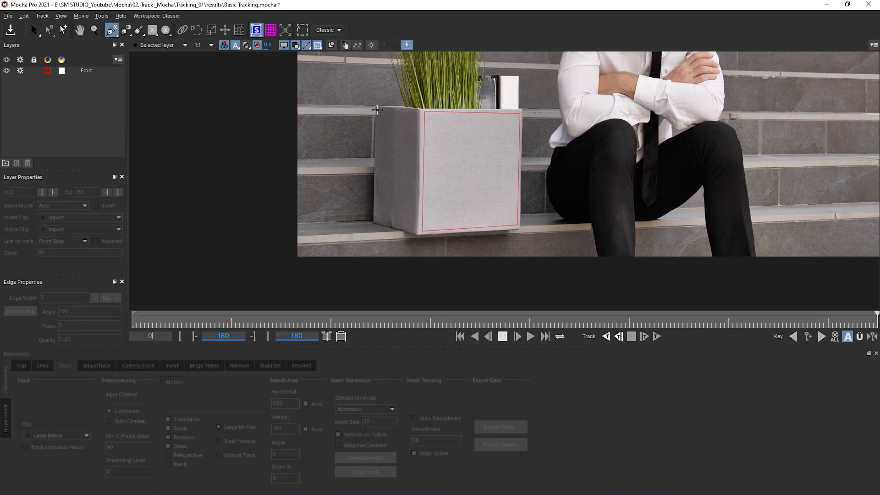
pyautogui.click(377, 109)
pyautogui.click(375, 220)
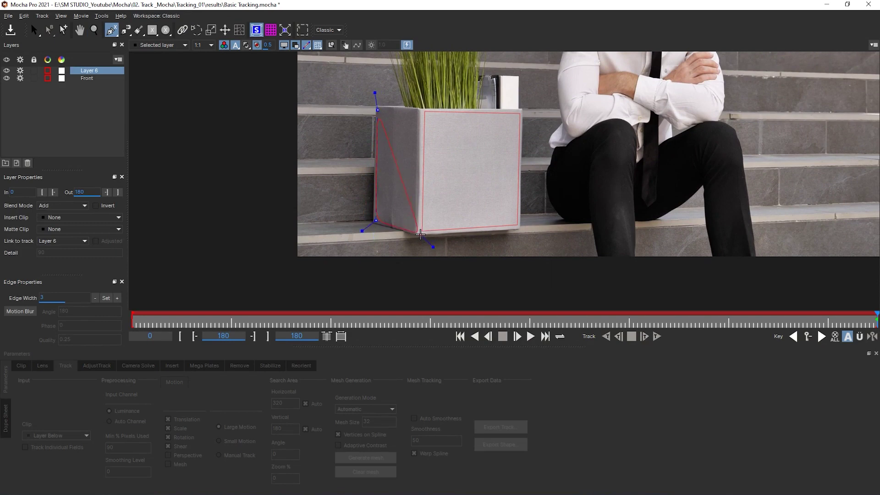
pyautogui.click(420, 234)
pyautogui.click(418, 113)
pyautogui.rightClick(418, 114)
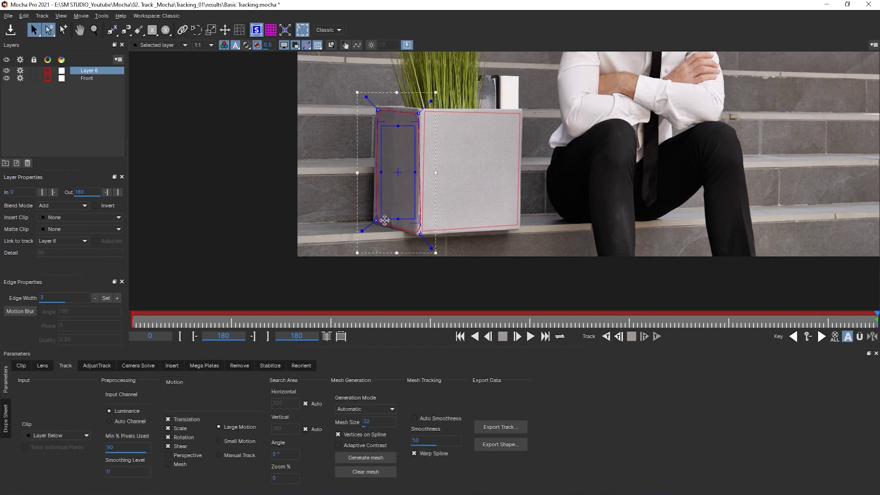
# Hide the planar surface and sharpen the two upper corners of the side-face spline
pyautogui.click(255, 33)
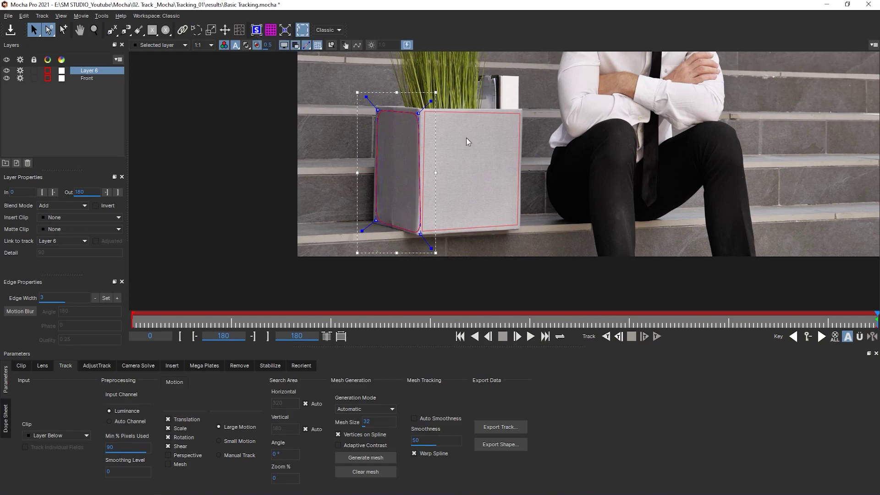
pyautogui.press('z')
pyautogui.moveTo(393, 162); pyautogui.dragTo(400, 122)
pyautogui.press('x')
pyautogui.moveTo(400, 121); pyautogui.dragTo(442, 176)
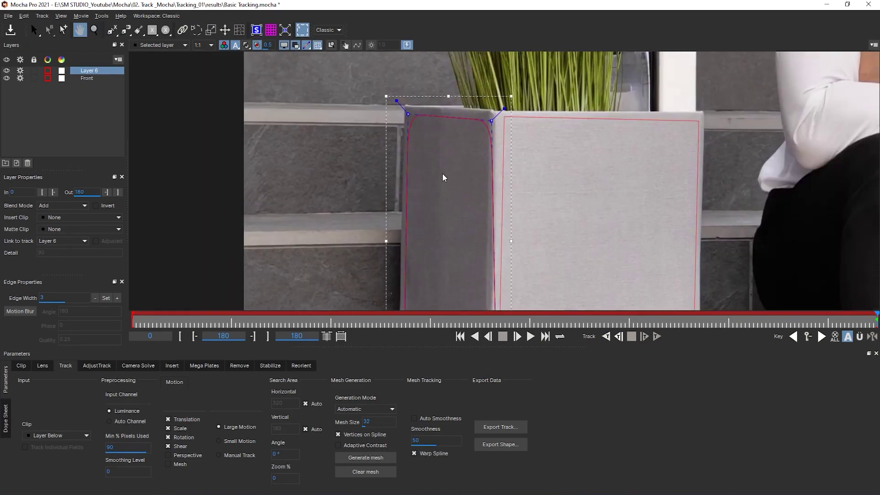
pyautogui.moveTo(395, 101); pyautogui.dragTo(393, 98)
pyautogui.moveTo(503, 108); pyautogui.dragTo(505, 106)
# At frame 179, sharpen the side spline's lower-left corner and pull its lower-right point inside the box edge
pyautogui.press('x')
pyautogui.moveTo(455, 206); pyautogui.dragTo(529, 84)
pyautogui.press('Left')
pyautogui.moveTo(466, 226); pyautogui.dragTo(462, 230)
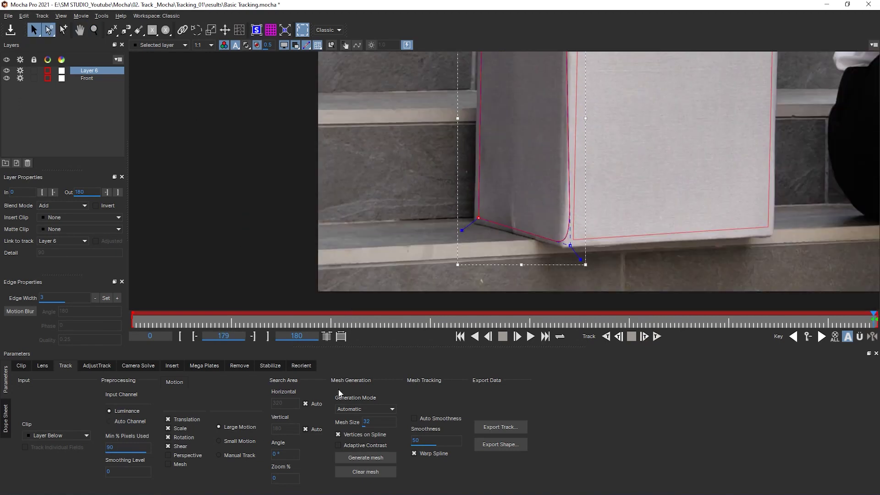
pyautogui.moveTo(577, 254); pyautogui.dragTo(559, 241)
pyautogui.moveTo(478, 218); pyautogui.dragTo(478, 219)
pyautogui.moveTo(559, 241); pyautogui.dragTo(560, 237)
# Move the side spline's two upper points slightly inside the side face's top corners
pyautogui.moveTo(545, 114); pyautogui.dragTo(544, 232)
pyautogui.moveTo(479, 111); pyautogui.dragTo(483, 109)
pyautogui.moveTo(565, 118); pyautogui.dragTo(566, 112)
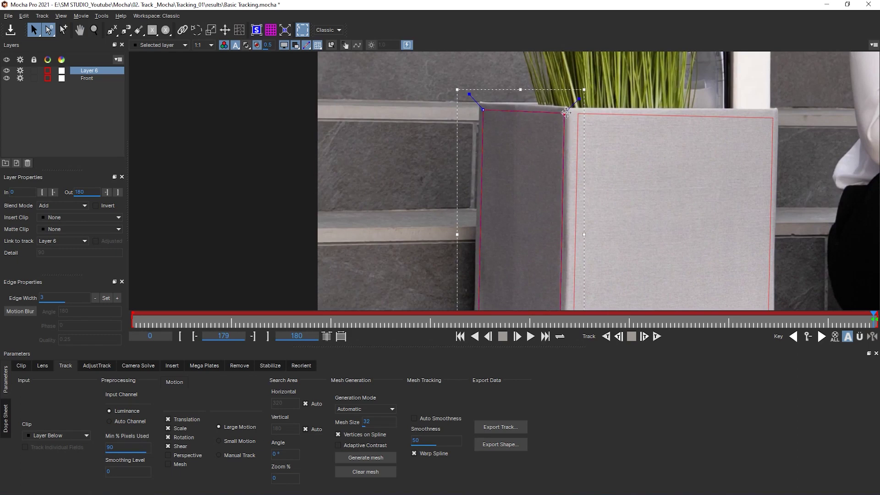
pyautogui.moveTo(483, 109); pyautogui.dragTo(482, 109)
# Fine-tune the side spline's lower corners and upper-right point so the outline sits just inside the side face
pyautogui.moveTo(503, 234); pyautogui.dragTo(523, 151)
pyautogui.moveTo(579, 276); pyautogui.dragTo(577, 275)
pyautogui.press('x')
pyautogui.moveTo(586, 198); pyautogui.dragTo(574, 269)
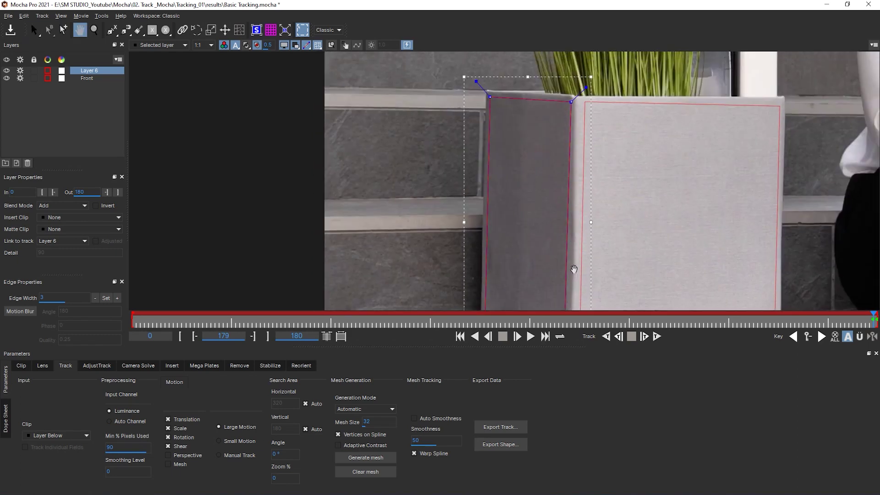
pyautogui.moveTo(572, 106); pyautogui.dragTo(573, 104)
pyautogui.press('x')
pyautogui.moveTo(575, 308); pyautogui.dragTo(601, 179)
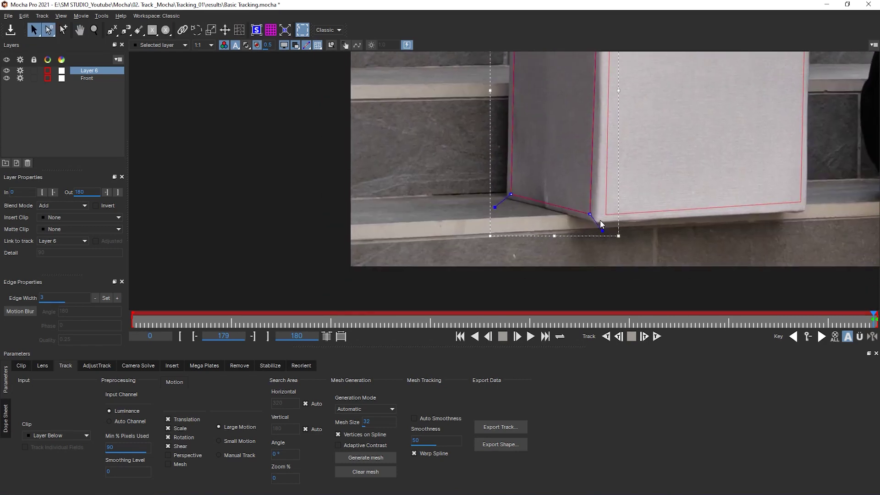
pyautogui.moveTo(590, 216); pyautogui.dragTo(590, 215)
pyautogui.moveTo(511, 195); pyautogui.dragTo(509, 196)
# Enable Perspective in the side layer's tracking motion options
pyautogui.press('z')
pyautogui.moveTo(573, 98); pyautogui.dragTo(533, 192)
pyautogui.press('x')
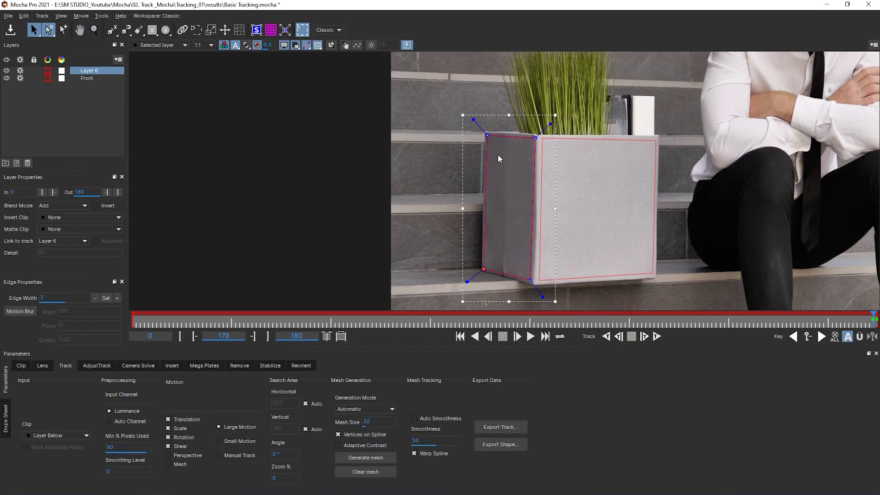
pyautogui.press('x')
pyautogui.moveTo(658, 244); pyautogui.dragTo(587, 196)
pyautogui.press('Left')
pyautogui.click(189, 457)
pyautogui.press('x')
pyautogui.moveTo(648, 151); pyautogui.dragTo(623, 172)
pyautogui.press('x')
pyautogui.moveTo(411, 219)
pyautogui.mouseDown()
pyautogui.moveTo(432, 214)
pyautogui.moveTo(423, 208)
pyautogui.mouseUp()
pyautogui.press('Right')
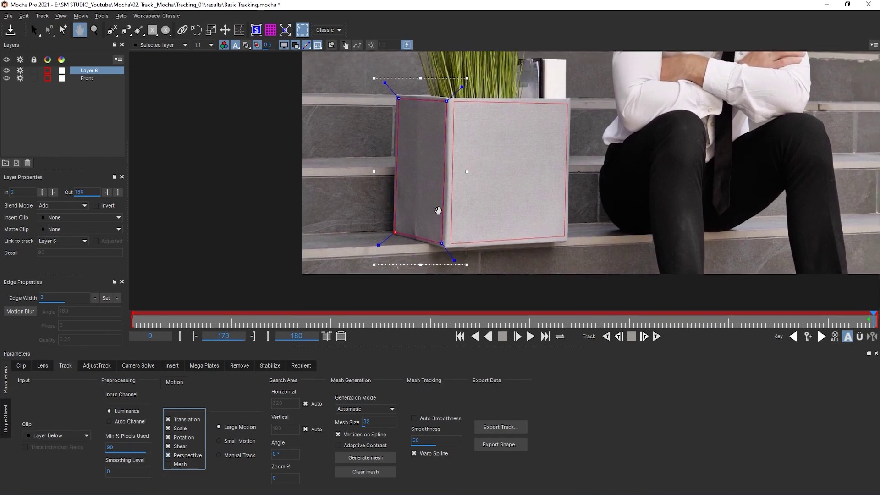
# Rename the new side-face layer as Side
pyautogui.doubleClick(94, 71)
pyautogui.write('si')
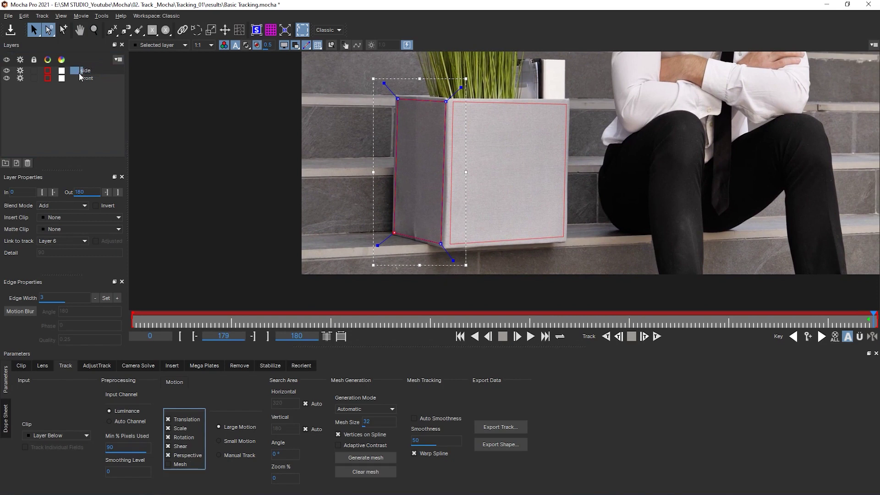
pyautogui.write('de')
pyautogui.press('Return')
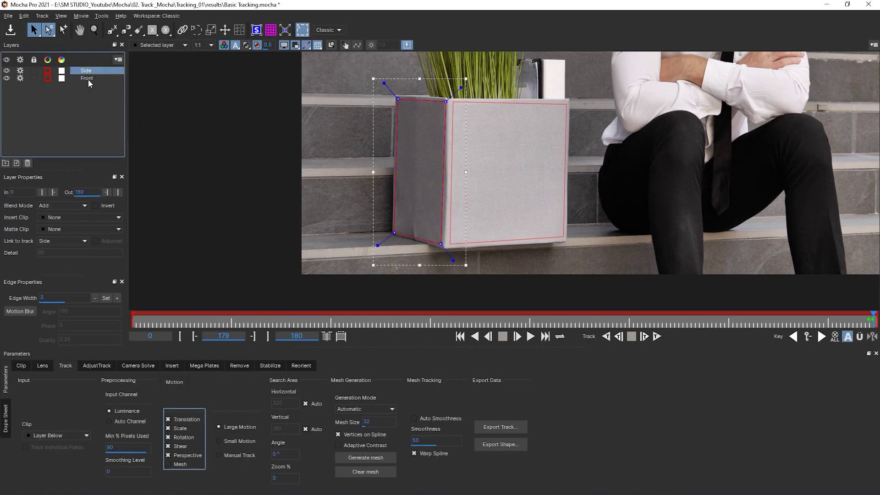
# Turn off tracking and visibility for the Front layer, leaving the Side layer selected
pyautogui.click(89, 79)
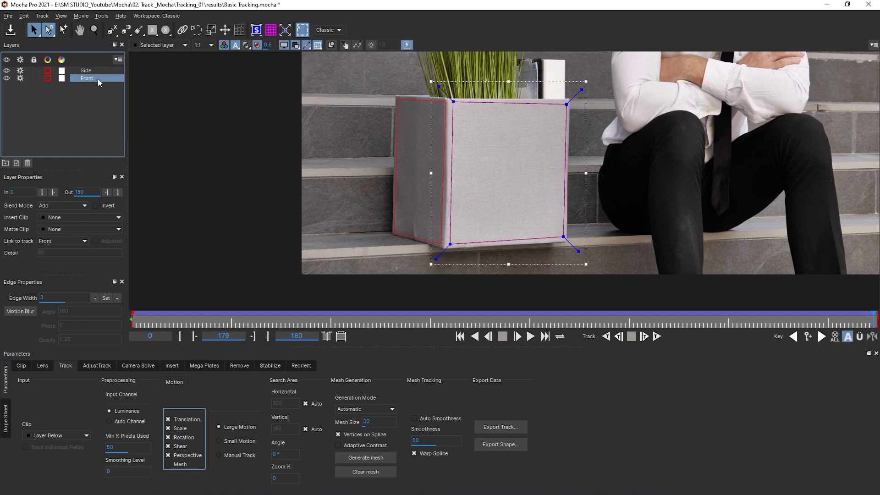
pyautogui.click(20, 79)
pyautogui.click(7, 79)
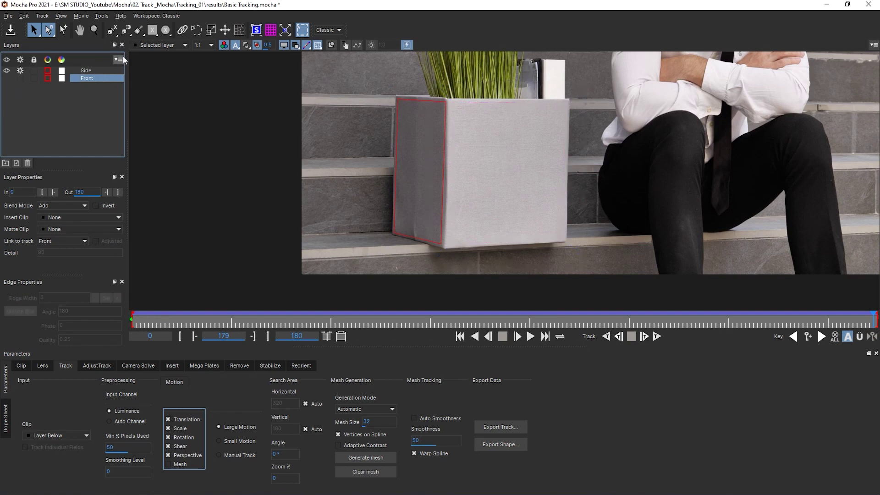
pyautogui.click(89, 70)
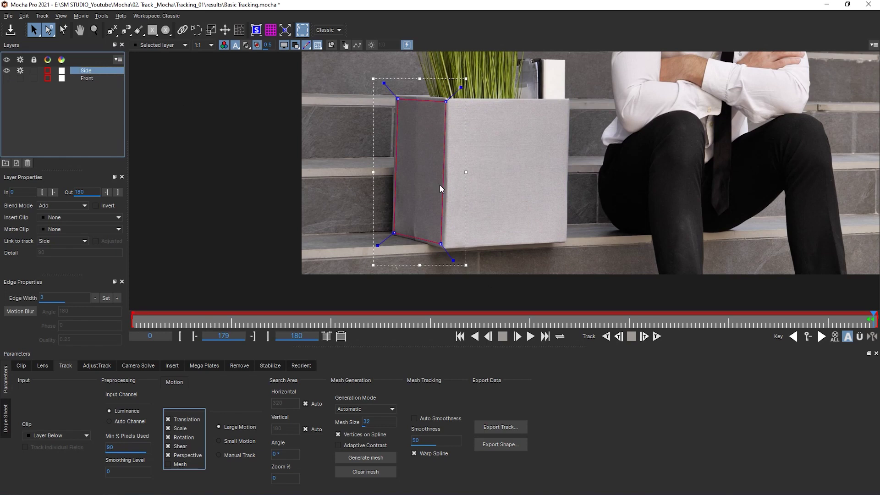
# At frame 180, sharpen the Side spline's lower corners and pull its lower-right and upper points inside the side face
pyautogui.click(875, 327)
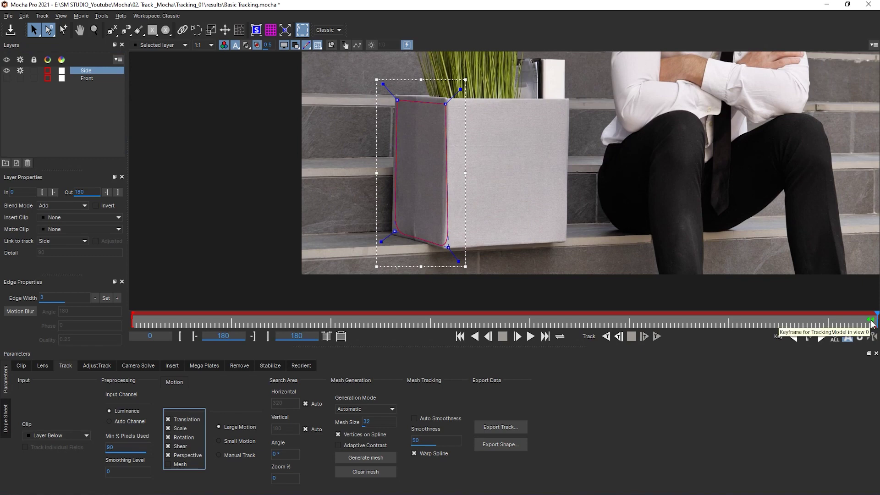
pyautogui.click(870, 323)
pyautogui.moveTo(870, 323); pyautogui.dragTo(874, 325)
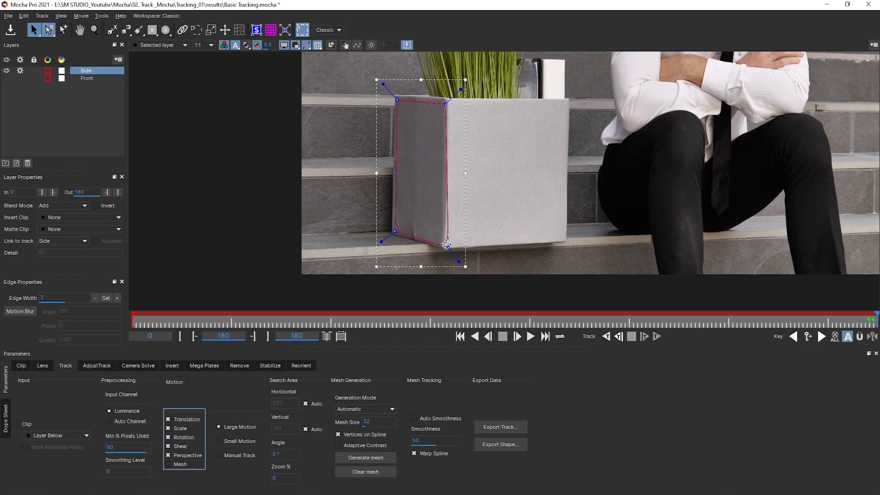
pyautogui.moveTo(387, 243); pyautogui.dragTo(385, 246)
pyautogui.moveTo(458, 261); pyautogui.dragTo(461, 265)
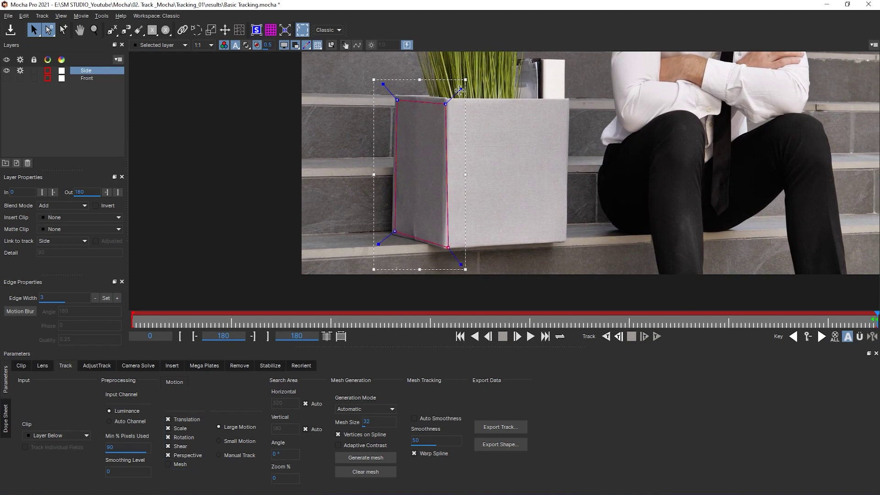
pyautogui.moveTo(445, 248); pyautogui.dragTo(438, 246)
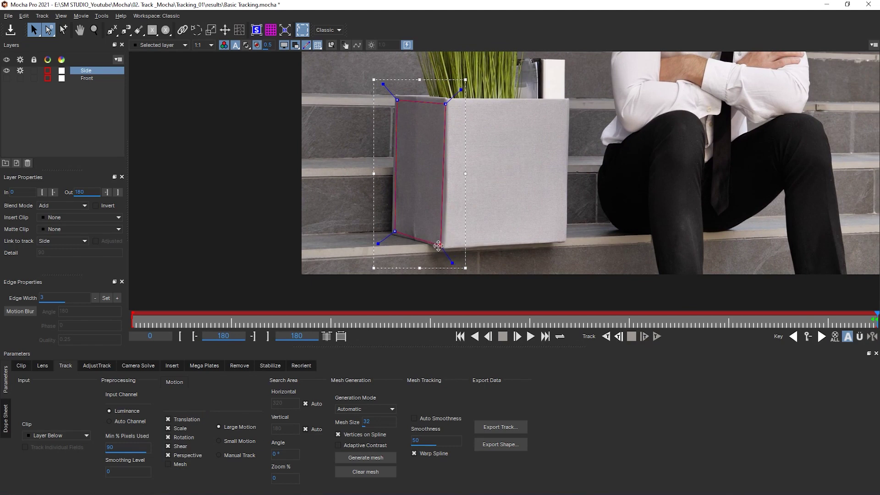
pyautogui.moveTo(445, 104); pyautogui.dragTo(396, 101)
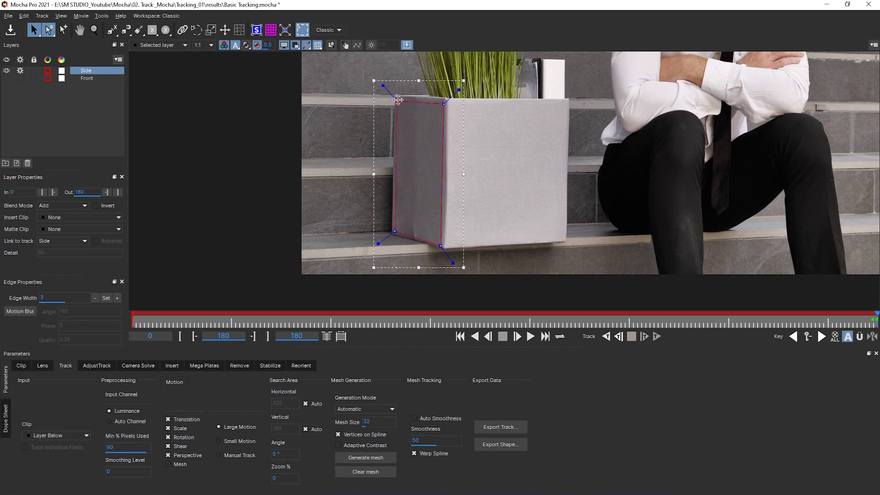
pyautogui.moveTo(440, 246); pyautogui.dragTo(440, 243)
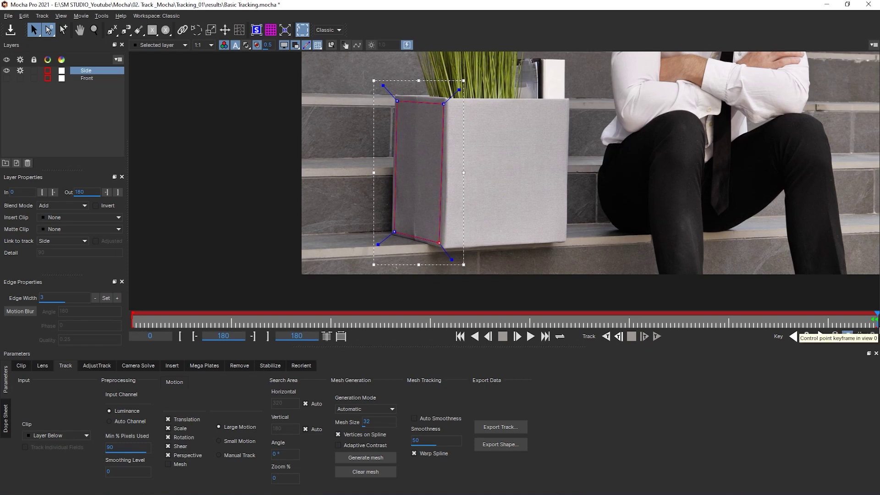
# Track the Side layer backwards to frame 0 and scrub to frame 180 to review the track
pyautogui.click(603, 340)
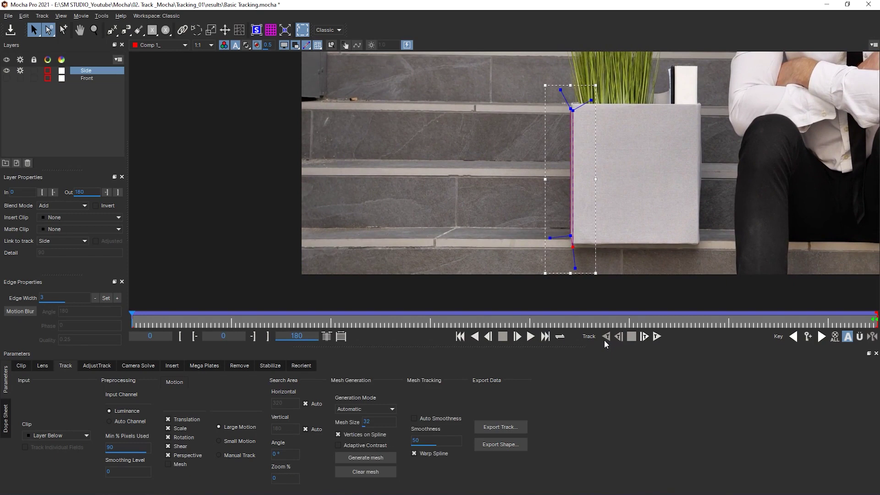
pyautogui.click(571, 235)
pyautogui.moveTo(141, 318); pyautogui.dragTo(876, 316)
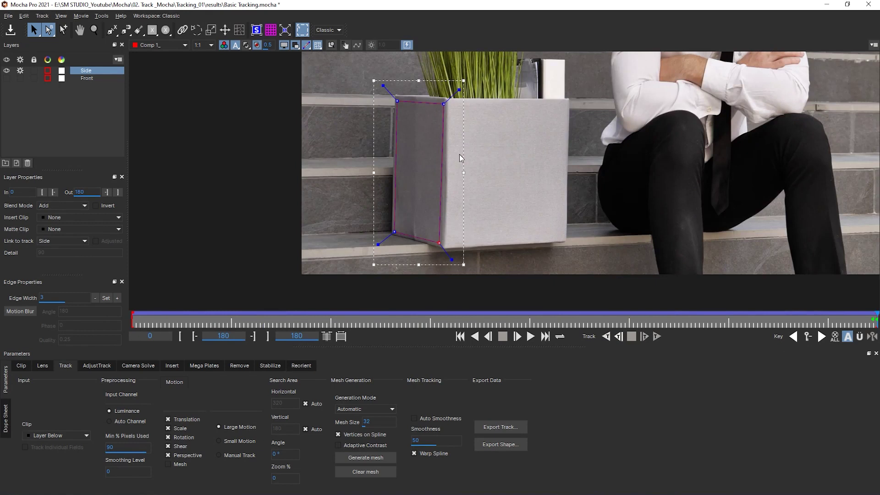
# Show the Side layer's planar surface at frame 180 and place its four corners on the side face's corners
pyautogui.press('z')
pyautogui.moveTo(524, 158); pyautogui.dragTo(590, 221)
pyautogui.press('x')
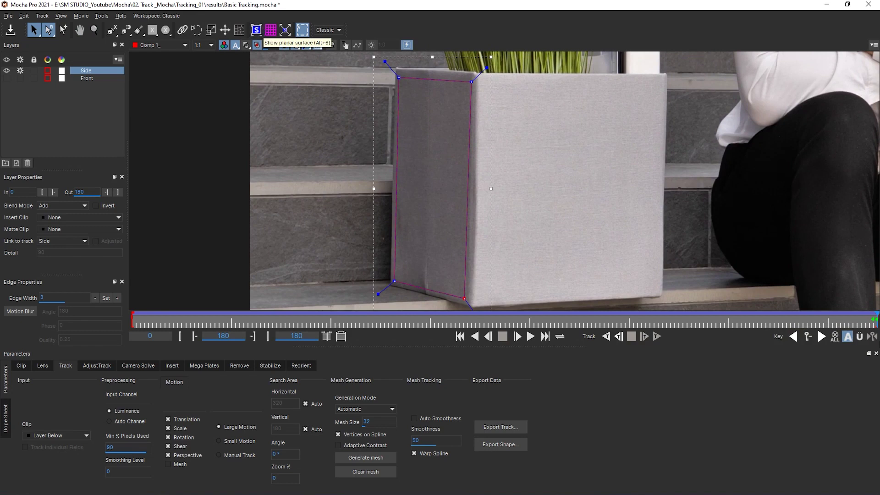
pyautogui.moveTo(874, 324); pyautogui.dragTo(833, 320)
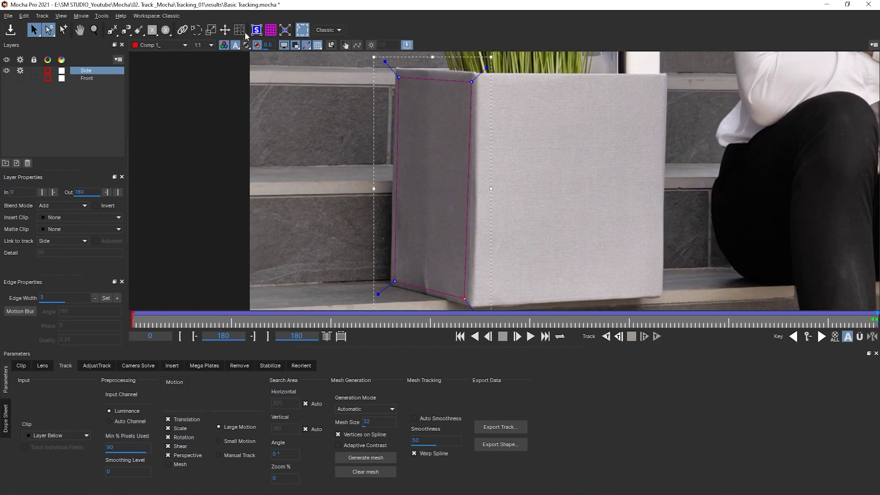
pyautogui.click(257, 30)
pyautogui.moveTo(405, 102); pyautogui.dragTo(399, 71)
pyautogui.moveTo(467, 103); pyautogui.dragTo(476, 77)
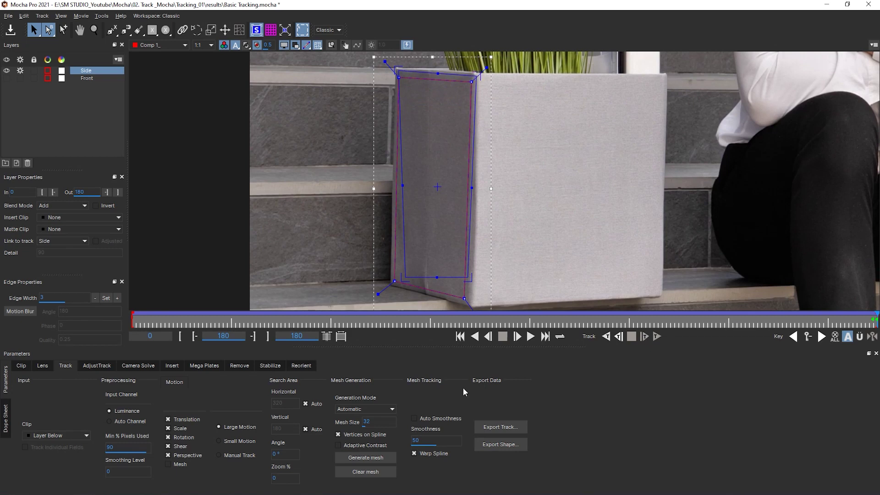
pyautogui.moveTo(468, 280); pyautogui.dragTo(473, 307)
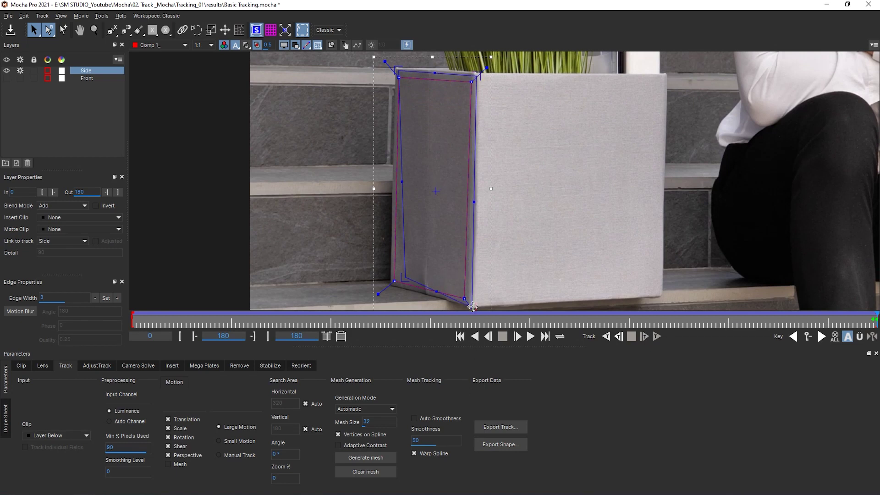
pyautogui.moveTo(403, 277); pyautogui.dragTo(392, 285)
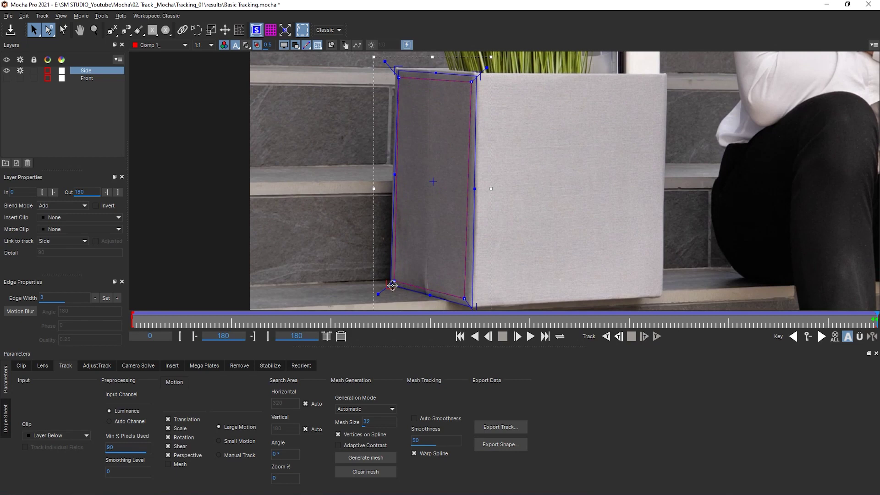
pyautogui.moveTo(395, 69); pyautogui.dragTo(397, 69)
# Nudge the planar surface's lower-right and upper-right corners precisely onto the side face's edge
pyautogui.press('x')
pyautogui.moveTo(496, 284); pyautogui.dragTo(504, 273)
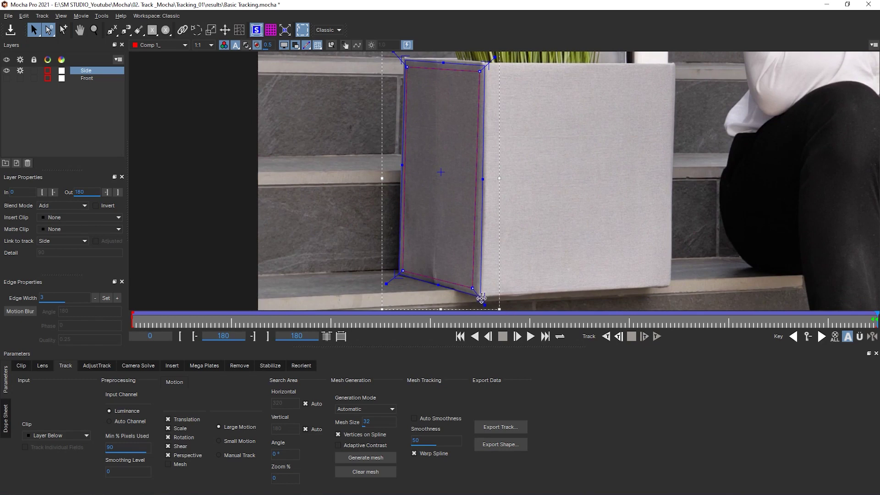
pyautogui.moveTo(483, 301); pyautogui.dragTo(482, 299)
pyautogui.press('x')
pyautogui.moveTo(504, 150); pyautogui.dragTo(498, 170)
pyautogui.moveTo(481, 86); pyautogui.dragTo(479, 82)
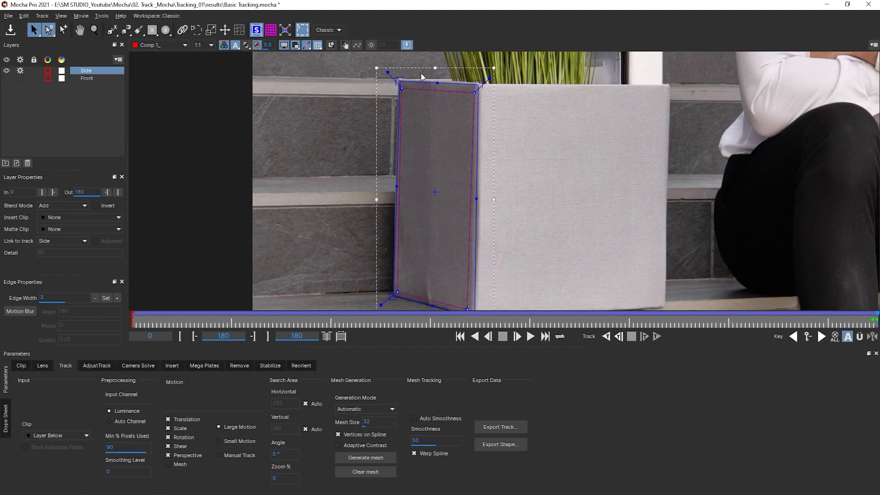
# Scrub the clip to check the surface's fit, and display the planar grid at frame 180
pyautogui.moveTo(872, 326); pyautogui.dragTo(549, 331)
pyautogui.press('x')
pyautogui.moveTo(548, 267); pyautogui.dragTo(564, 209)
pyautogui.moveTo(581, 320); pyautogui.dragTo(864, 381)
pyautogui.click(271, 30)
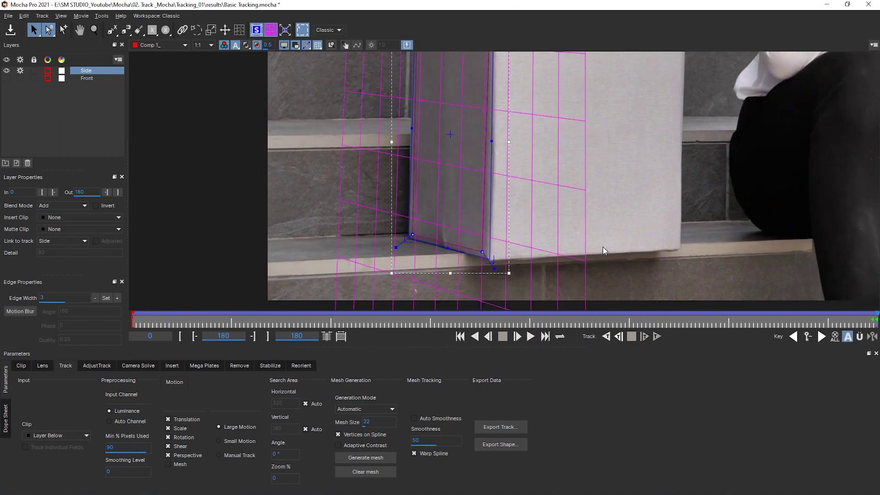
# Scrub the full clip to check the planar grid on the side face, and hide the Side layer's planar surface at frame 180
pyautogui.press('z')
pyautogui.moveTo(564, 177); pyautogui.dragTo(565, 273)
pyautogui.press('space')
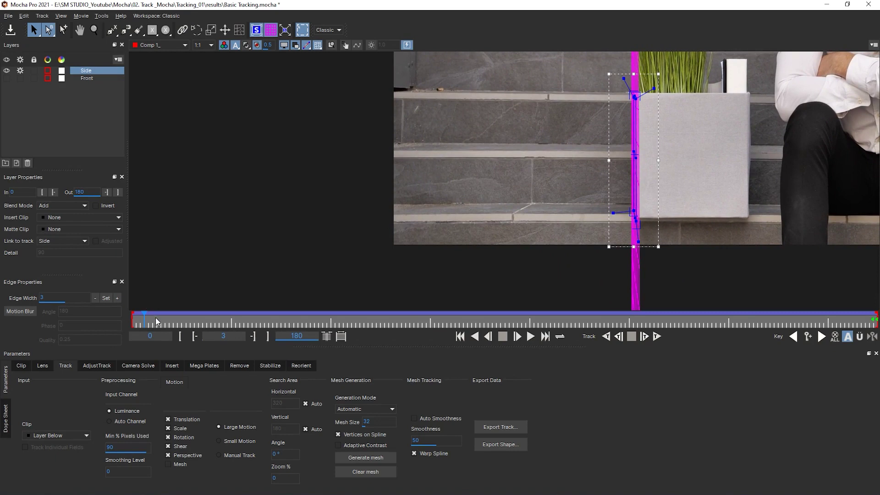
pyautogui.click(496, 313)
pyautogui.moveTo(508, 314); pyautogui.dragTo(876, 313)
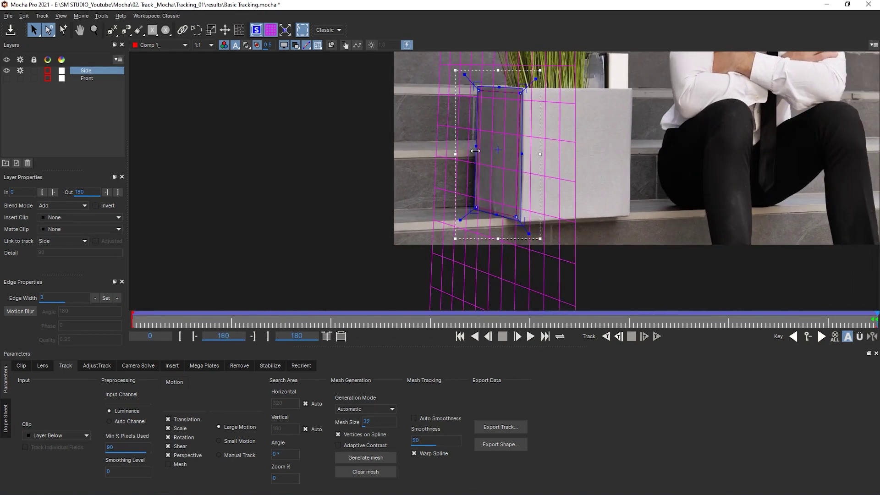
pyautogui.click(256, 30)
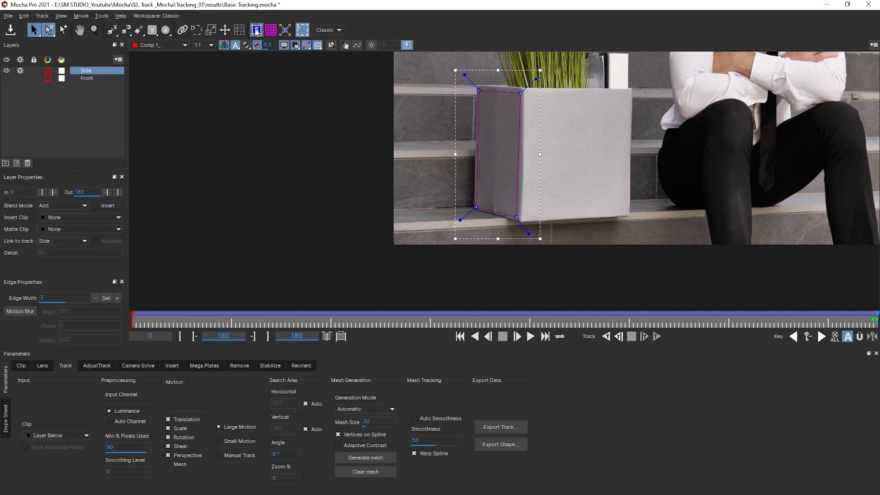
# Make the Front layer visible and scrub the clip back to frame 0 with it selected
pyautogui.click(97, 79)
pyautogui.click(7, 78)
pyautogui.click(298, 326)
pyautogui.moveTo(305, 327); pyautogui.dragTo(1, 354)
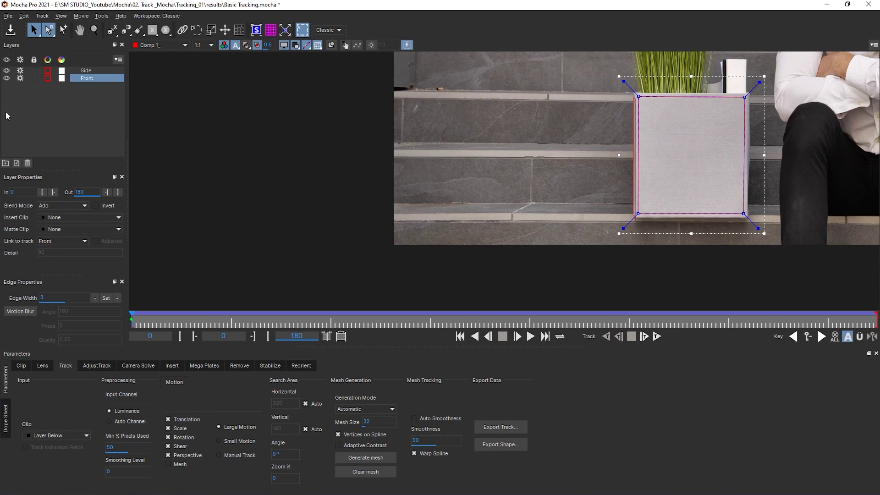
# Preview the built-in Logo insert clip on the Front layer and scrub the clip to check its fit
pyautogui.click(88, 79)
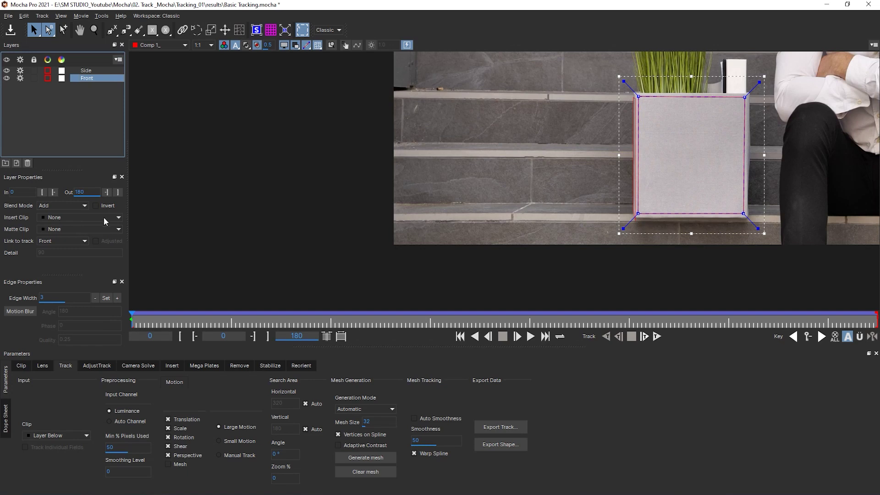
pyautogui.click(66, 220)
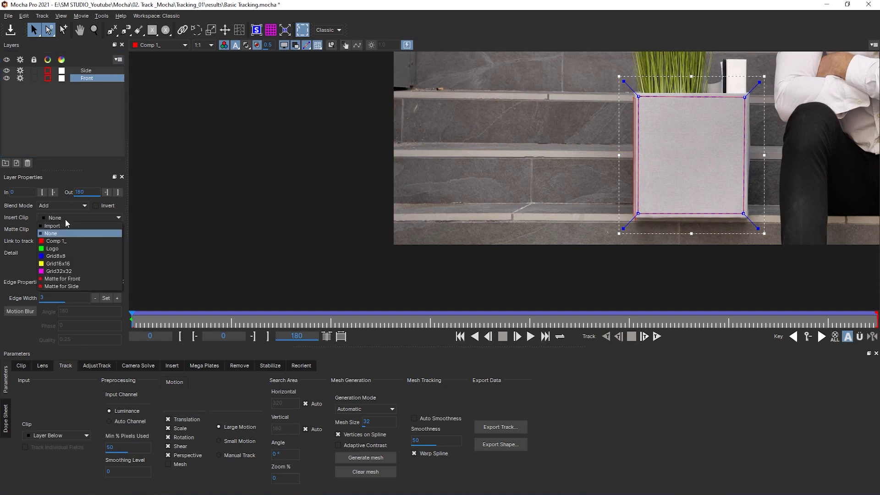
pyautogui.click(47, 251)
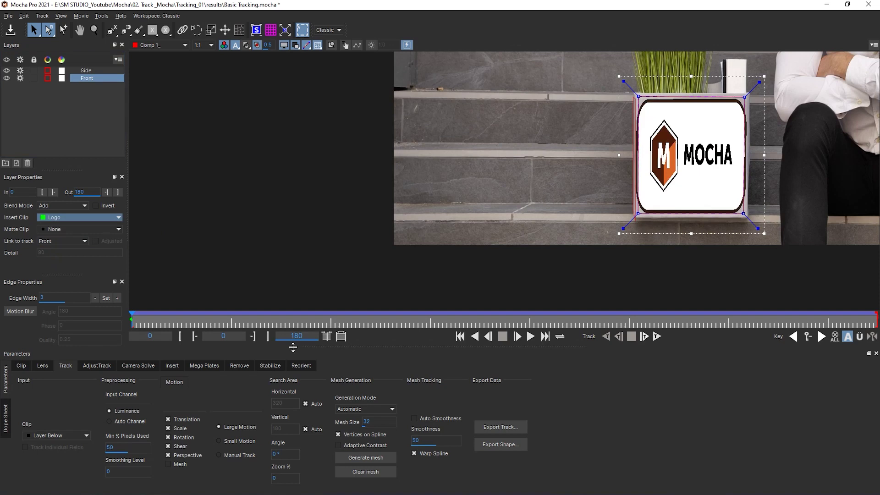
pyautogui.moveTo(171, 326); pyautogui.dragTo(57, 414)
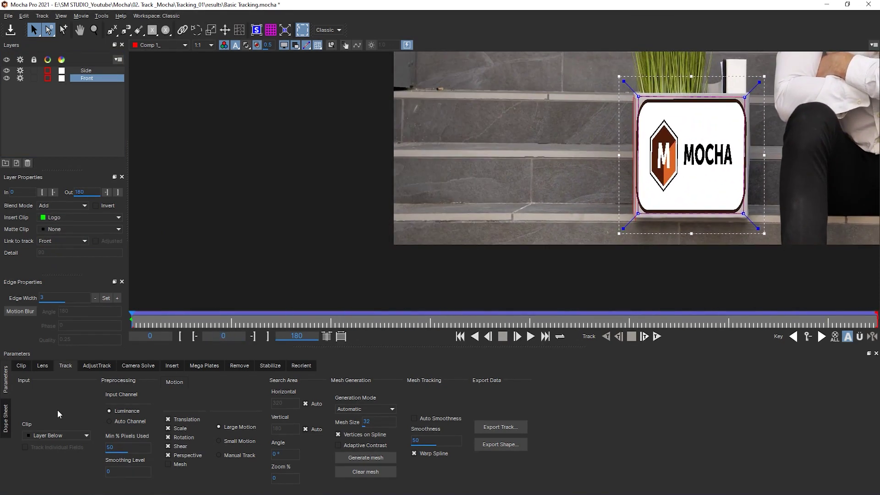
# Try the Grid8x8 and Grid32x32 insert clips on the Front layer
pyautogui.click(57, 217)
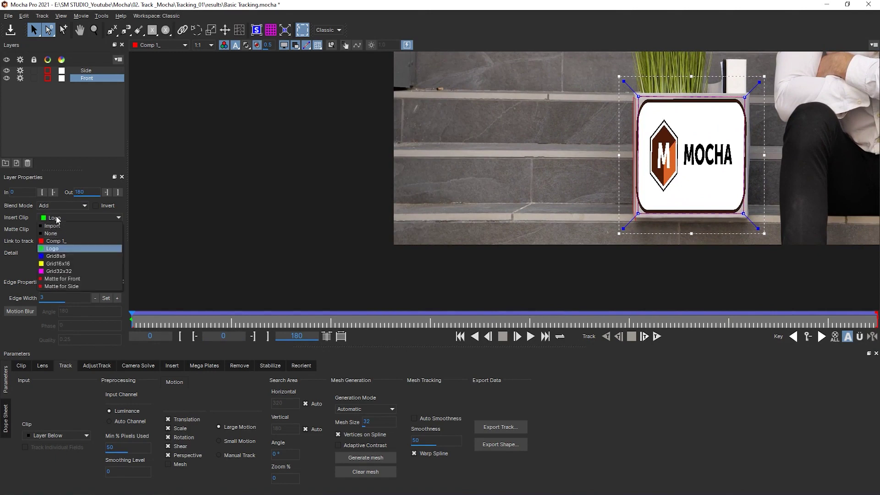
pyautogui.click(54, 256)
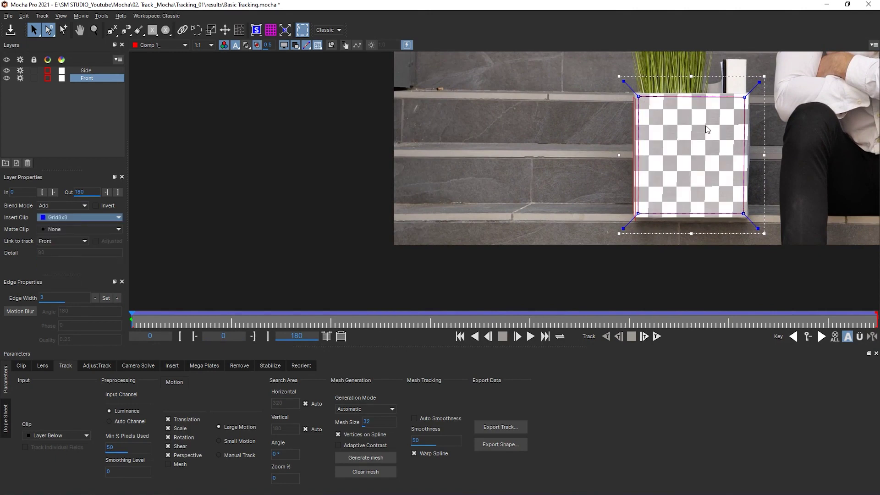
pyautogui.moveTo(132, 315)
pyautogui.mouseDown()
pyautogui.moveTo(849, 319)
pyautogui.moveTo(132, 319)
pyautogui.mouseUp()
pyautogui.click(70, 219)
pyautogui.click(70, 272)
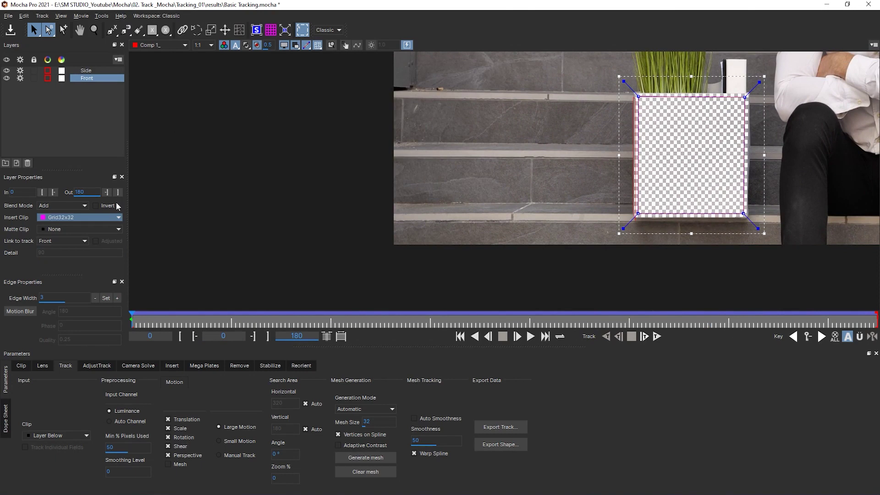
# Set the Front layer's insert clip to Grid16x16 and scrub to frame 180 to check the track
pyautogui.click(82, 219)
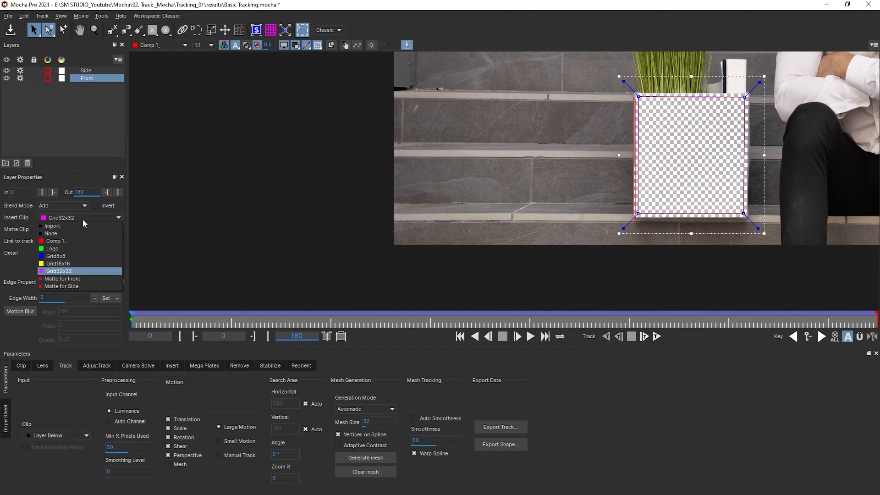
pyautogui.click(73, 263)
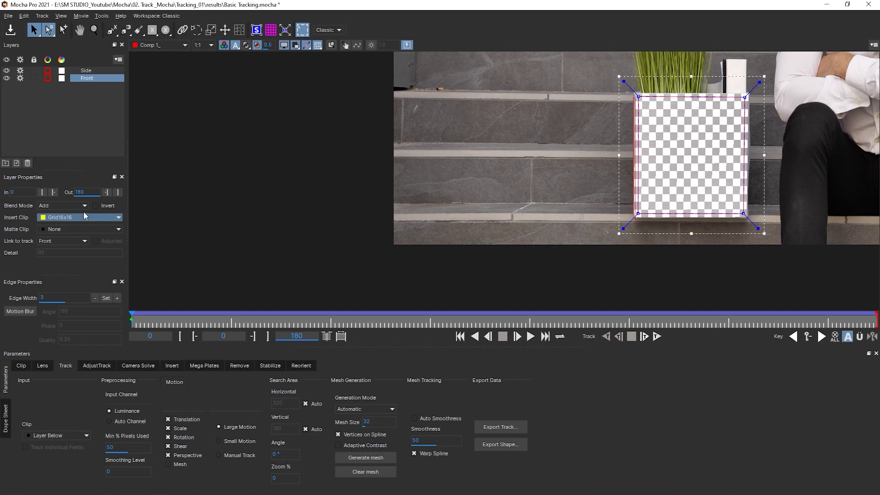
pyautogui.moveTo(133, 321); pyautogui.dragTo(876, 323)
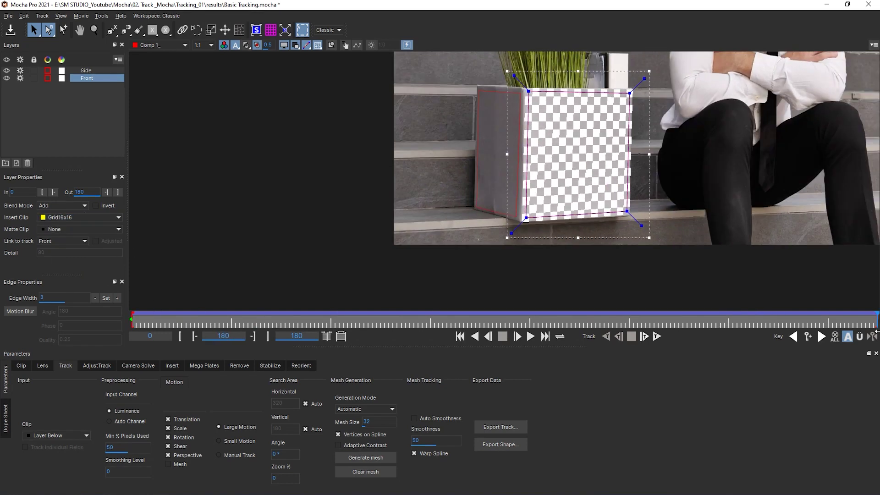
# Set the Side layer's insert clip to Grid16x16 and scrub the clip to check the side face's track
pyautogui.click(102, 73)
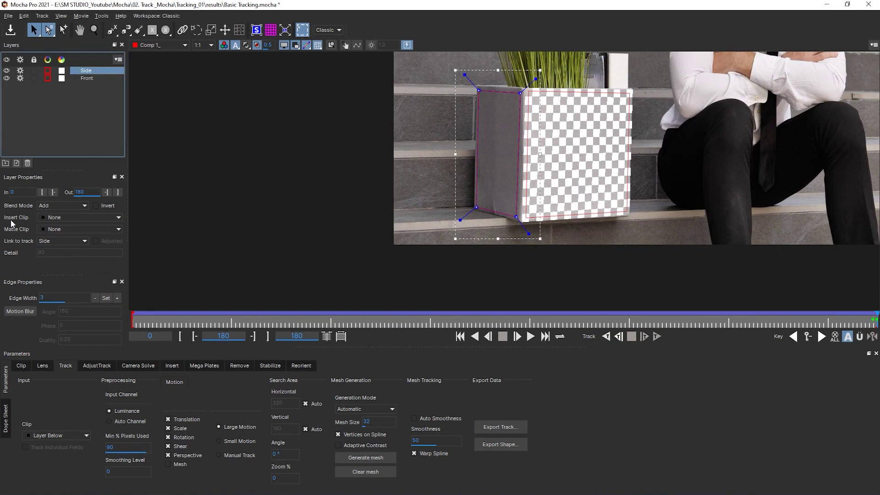
pyautogui.click(87, 219)
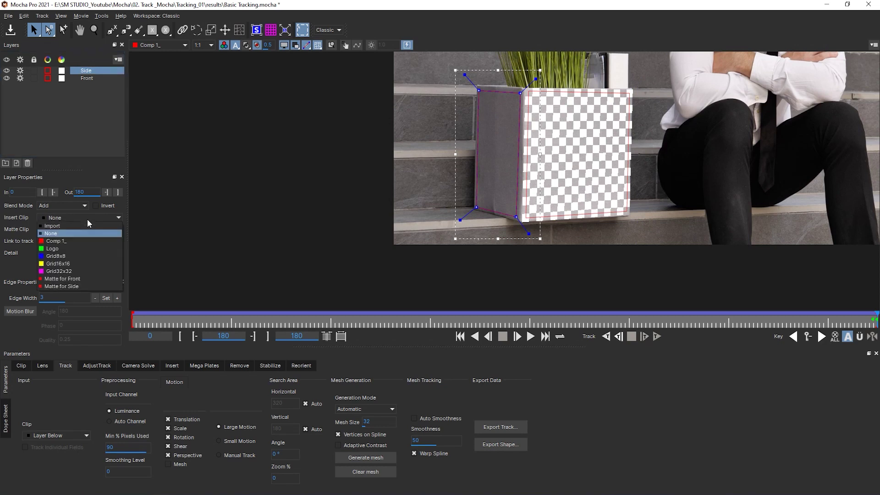
pyautogui.click(66, 264)
pyautogui.moveTo(137, 324); pyautogui.dragTo(876, 323)
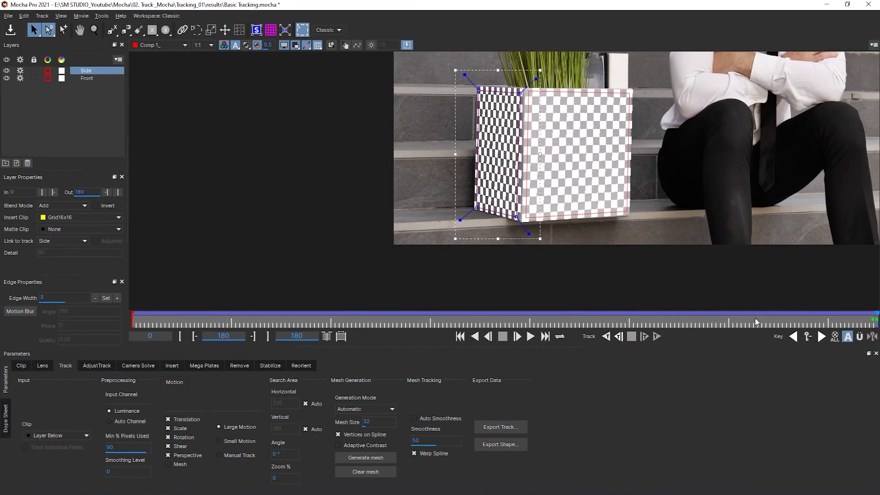
# Scrub the clip with the Front layer selected and set its insert clip to None
pyautogui.click(87, 78)
pyautogui.moveTo(200, 319); pyautogui.dragTo(878, 320)
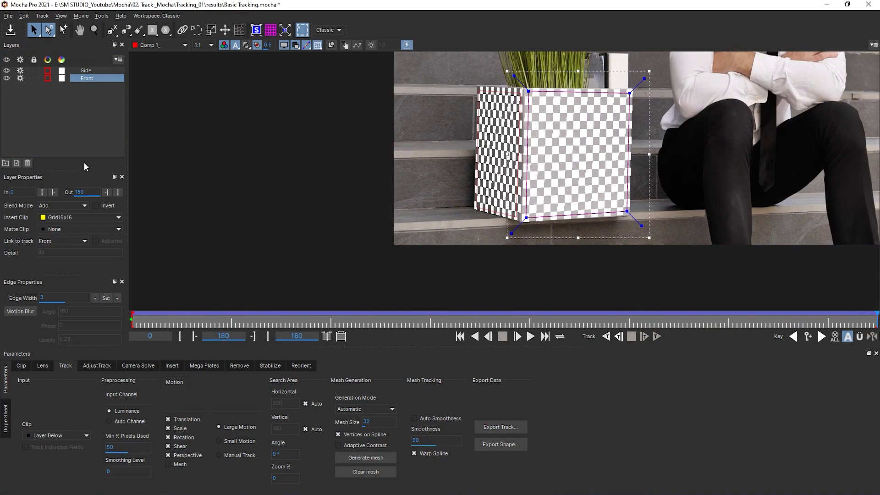
pyautogui.click(67, 219)
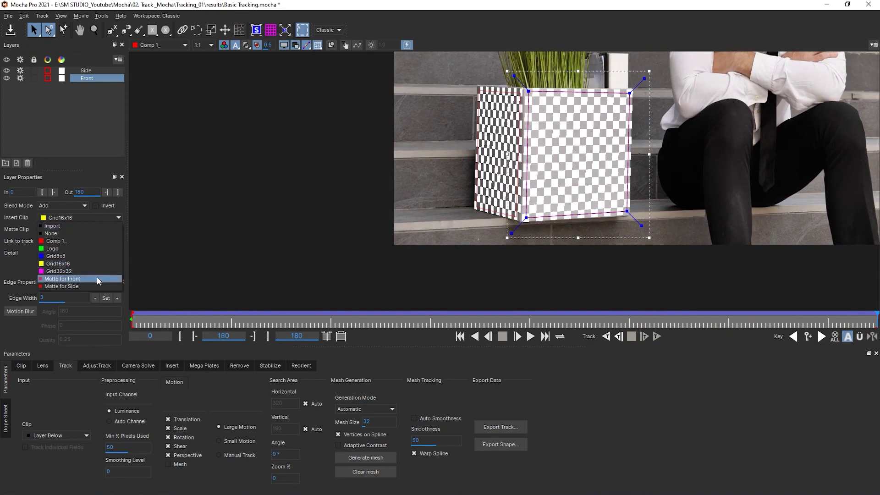
pyautogui.click(59, 232)
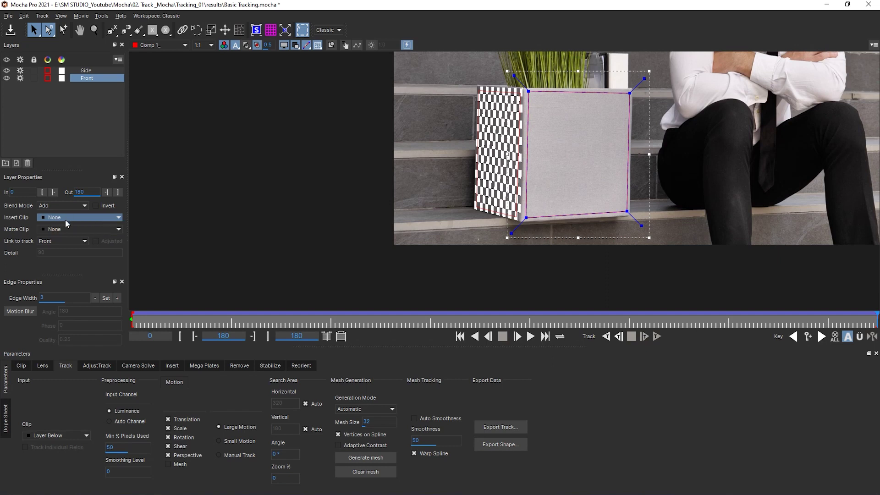
# Import the green-box-logo-icon-design-template image from the 02. Track _Mocha folder as the Front layer's insert clip and scrub to check it
pyautogui.click(65, 219)
pyautogui.click(62, 225)
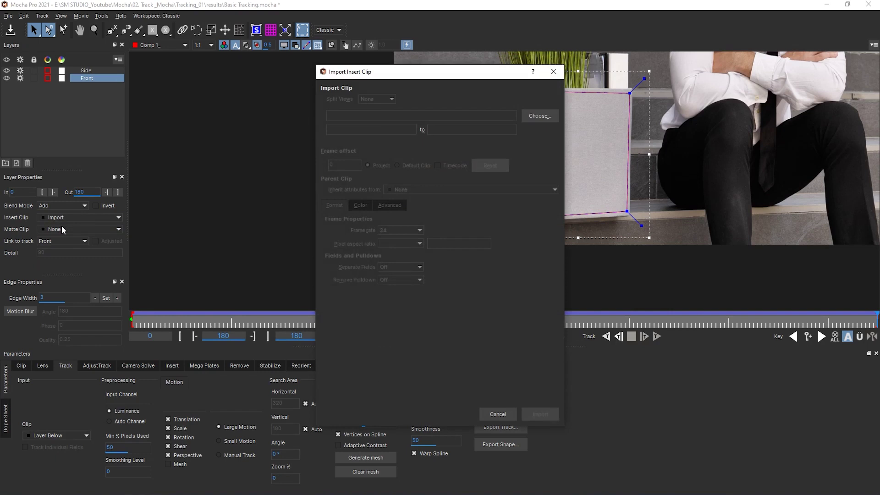
pyautogui.click(545, 113)
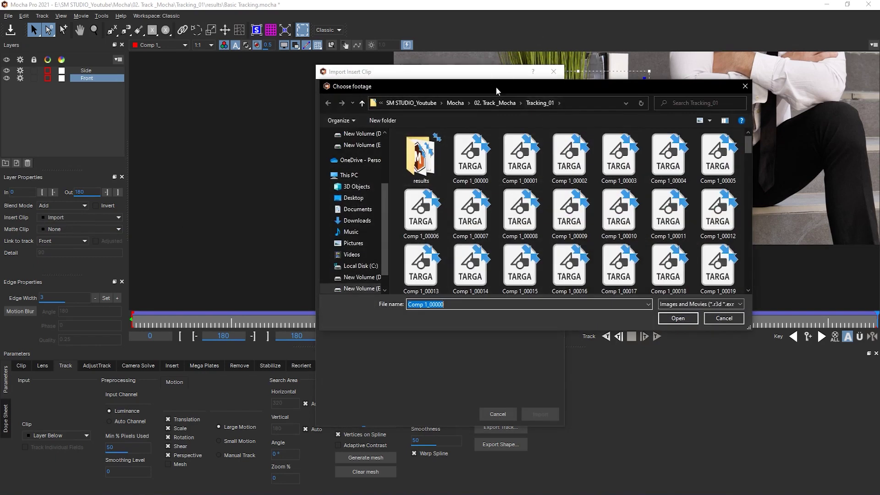
pyautogui.moveTo(495, 87); pyautogui.dragTo(345, 90)
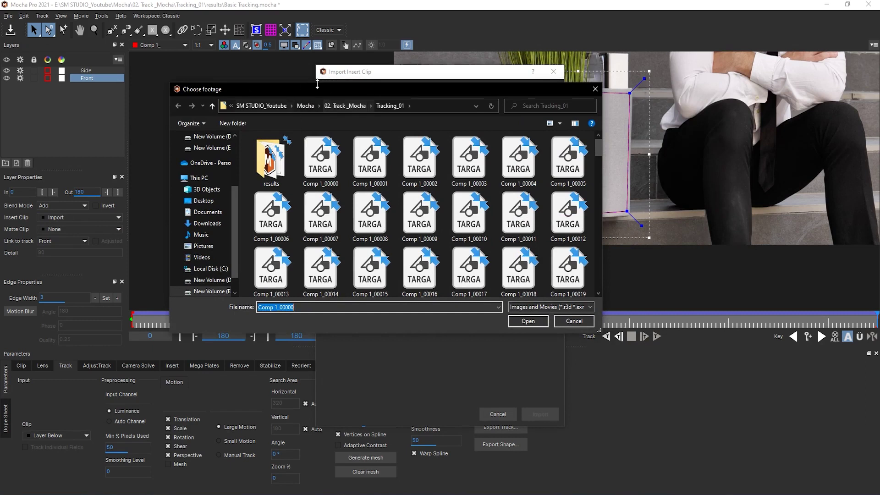
pyautogui.click(344, 108)
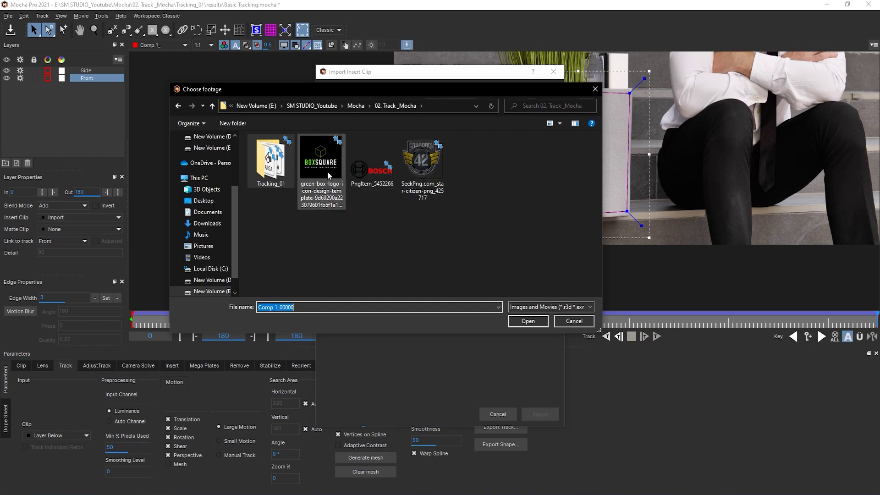
pyautogui.click(327, 171)
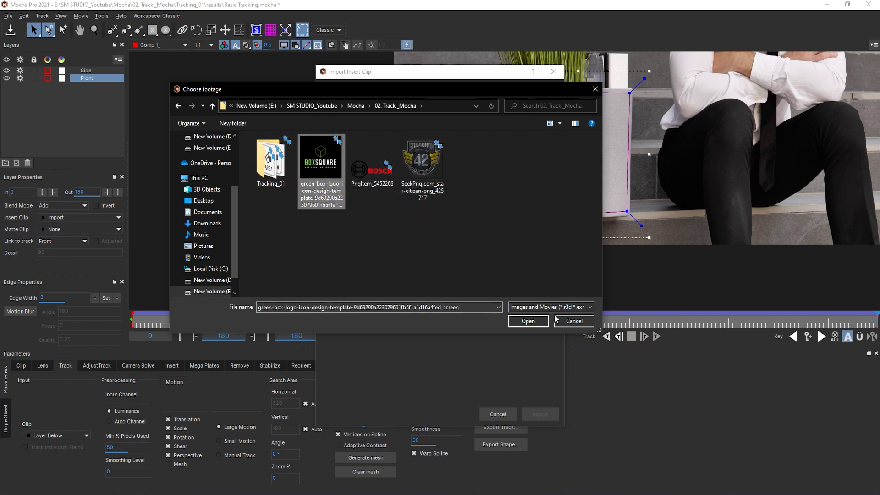
pyautogui.click(530, 324)
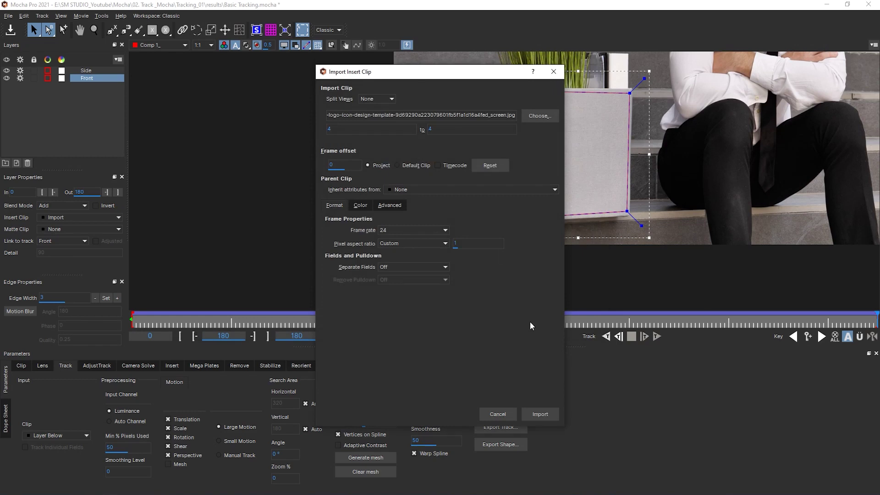
pyautogui.moveTo(400, 74); pyautogui.dragTo(200, 64)
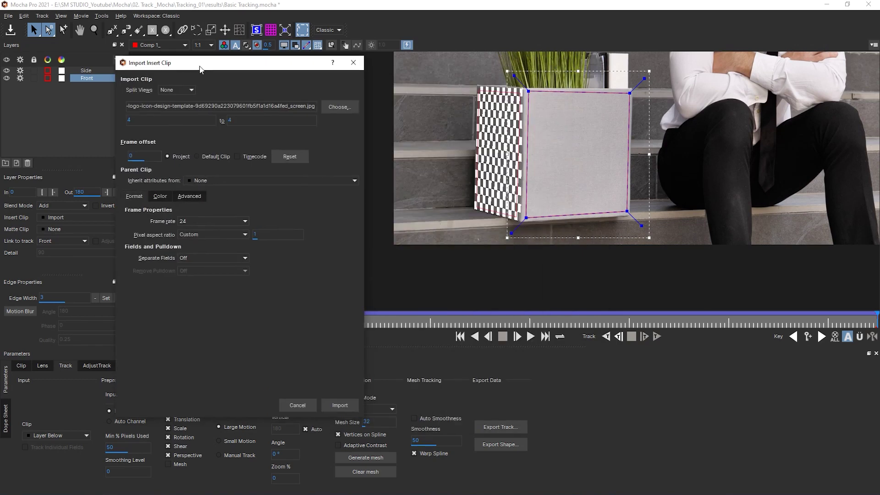
pyautogui.click(343, 404)
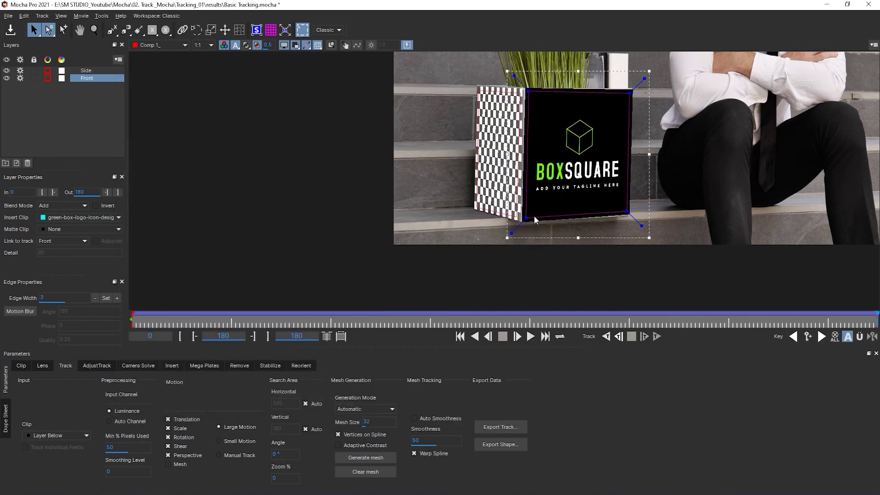
pyautogui.moveTo(146, 324); pyautogui.dragTo(876, 336)
# Import the same green-box-logo-icon-design-template image as the Side layer's insert clip and scrub the clip to check both faces
pyautogui.click(91, 70)
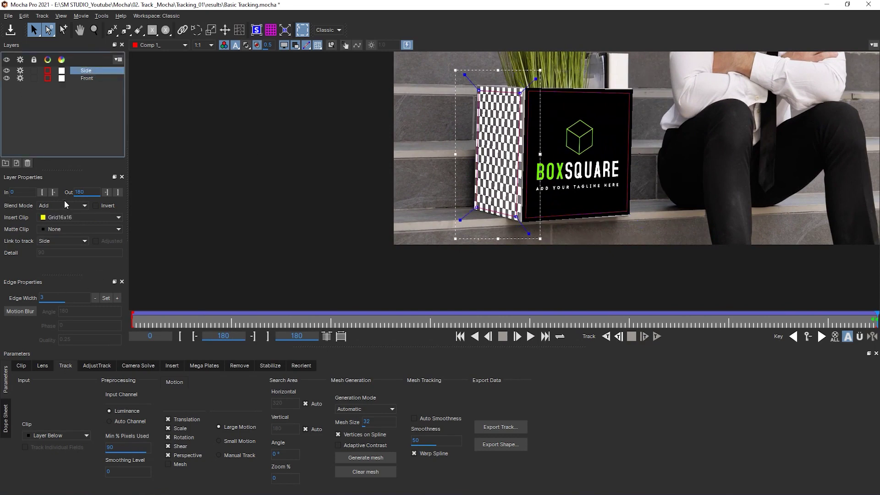
pyautogui.click(62, 218)
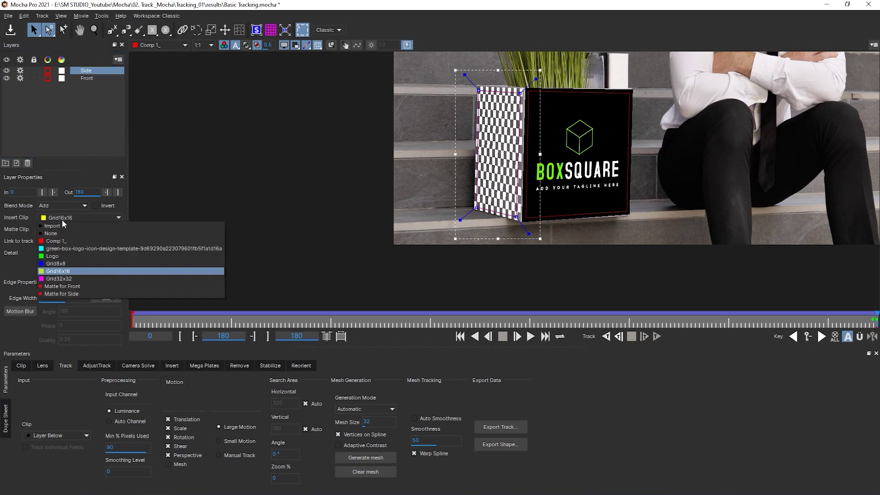
pyautogui.click(60, 224)
pyautogui.click(552, 116)
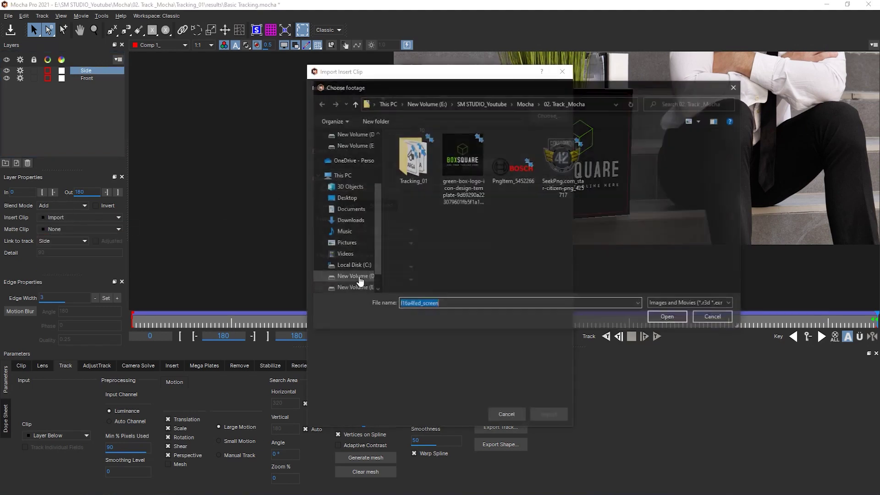
pyautogui.click(466, 153)
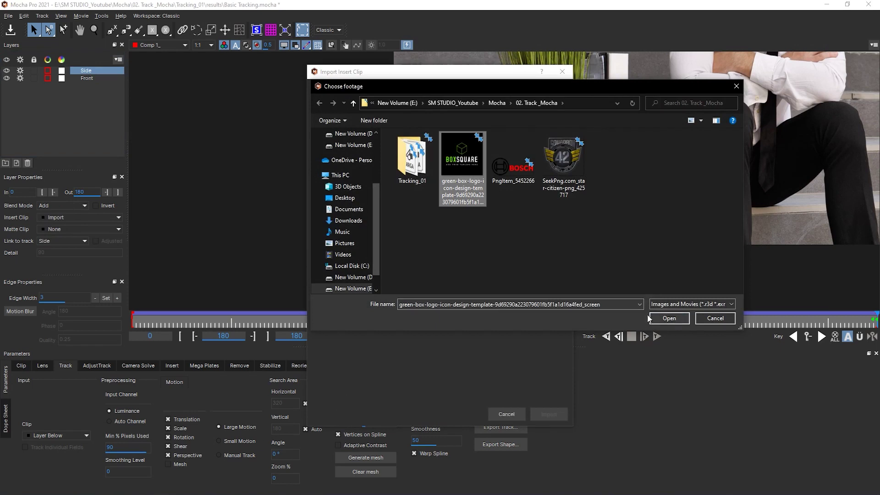
pyautogui.click(668, 318)
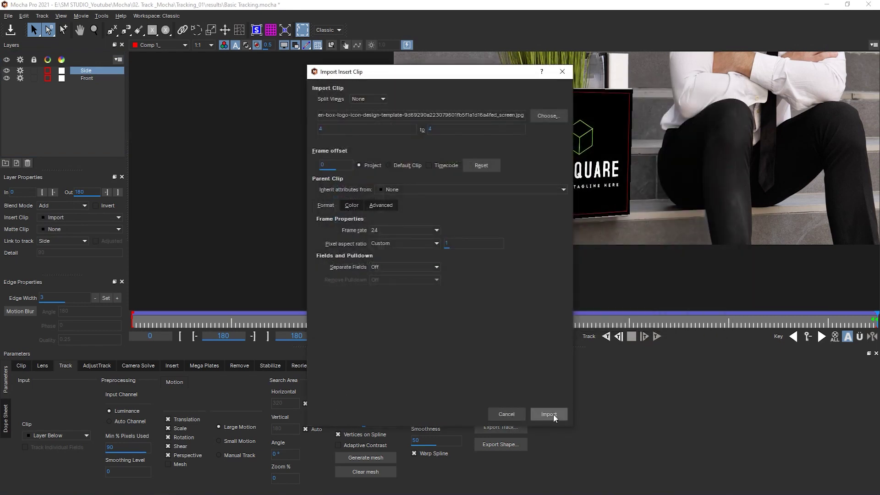
pyautogui.click(552, 414)
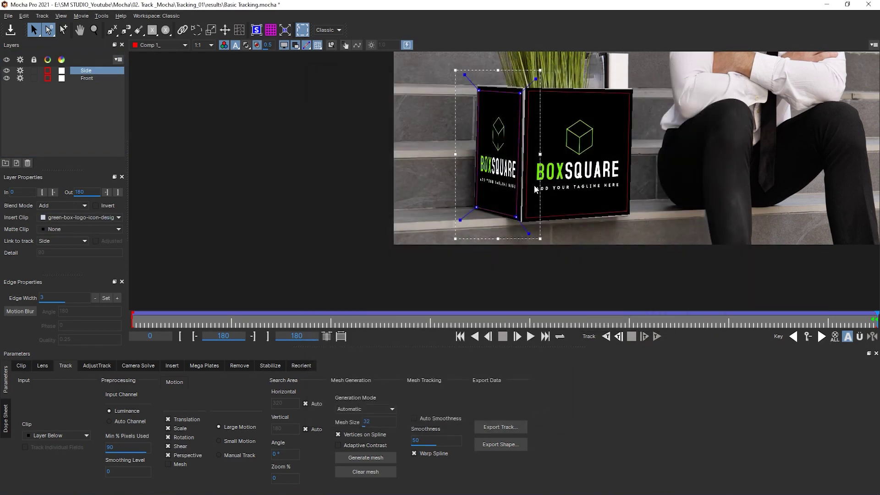
pyautogui.moveTo(147, 321); pyautogui.dragTo(778, 348)
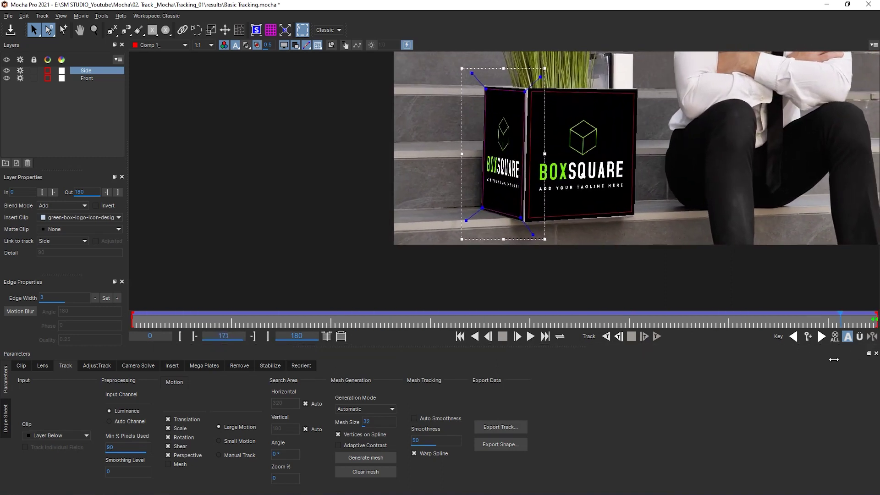
# Scrub to the last frame, 180, and hide the overlays in the viewer to see the clean composite
pyautogui.click(863, 321)
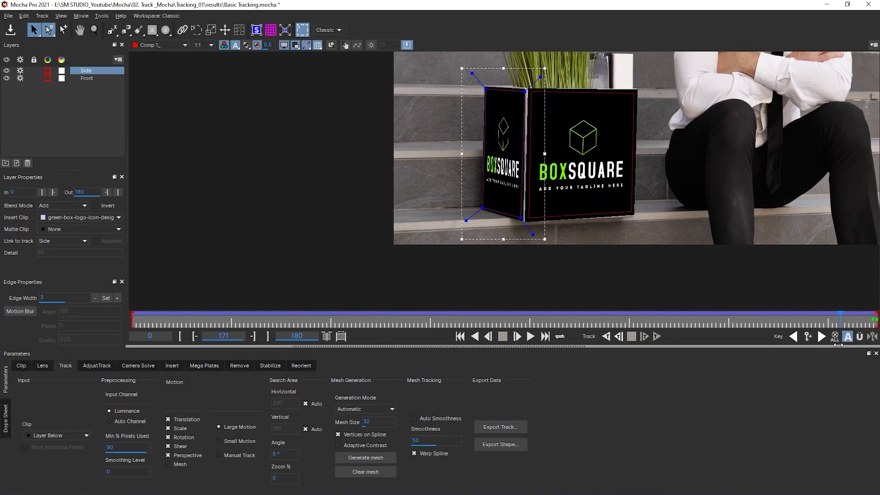
pyautogui.moveTo(864, 349)
pyautogui.mouseDown()
pyautogui.moveTo(873, 349)
pyautogui.moveTo(857, 343)
pyautogui.moveTo(876, 344)
pyautogui.mouseUp()
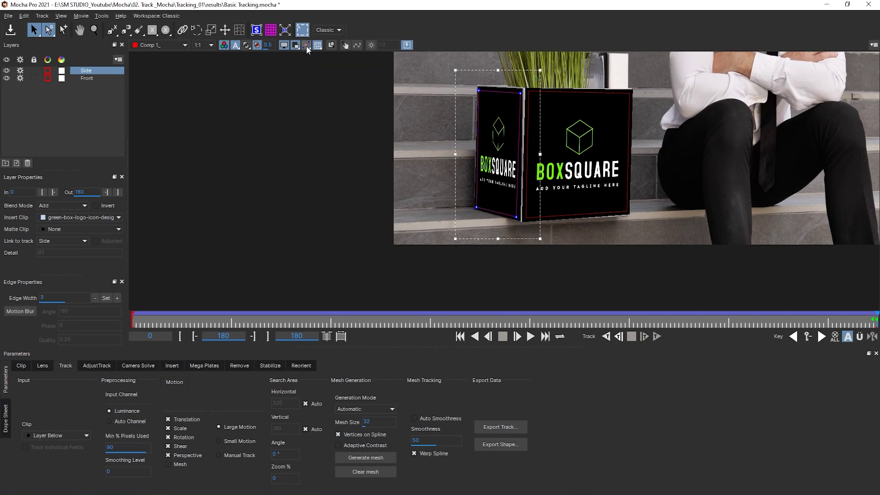
pyautogui.click(297, 46)
pyautogui.click(297, 45)
pyautogui.click(285, 46)
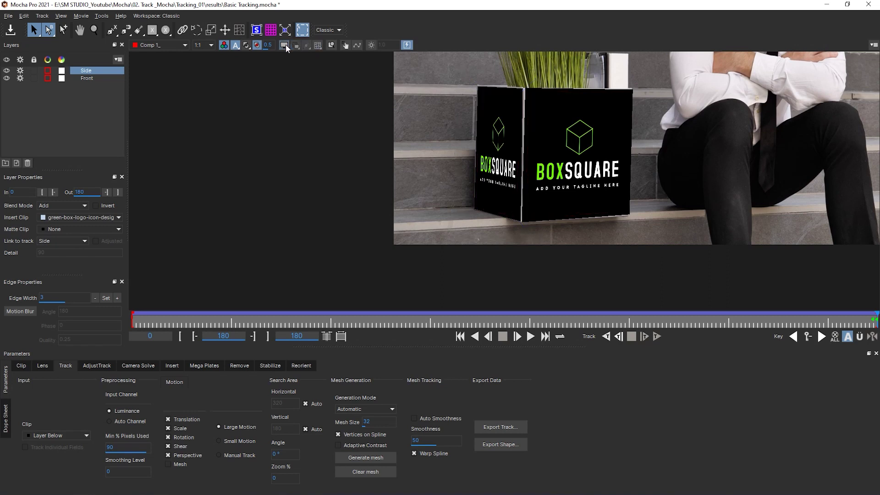
pyautogui.press('z')
pyautogui.moveTo(594, 173); pyautogui.dragTo(488, 262)
pyautogui.press('x')
pyautogui.press('z')
pyautogui.moveTo(508, 191); pyautogui.dragTo(507, 290)
pyautogui.press('x')
pyautogui.moveTo(565, 222); pyautogui.dragTo(511, 232)
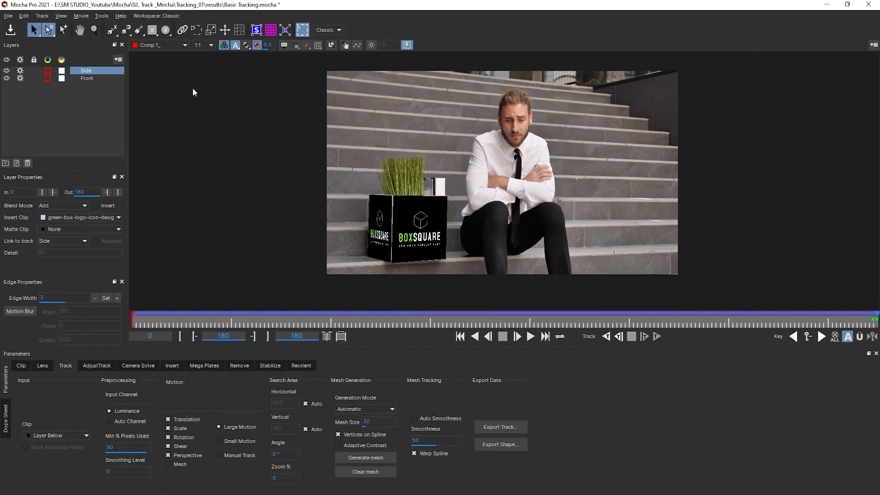
# Switch to the Big Picture workspace and play the clip to review the logo inserts on both box faces
pyautogui.click(155, 15)
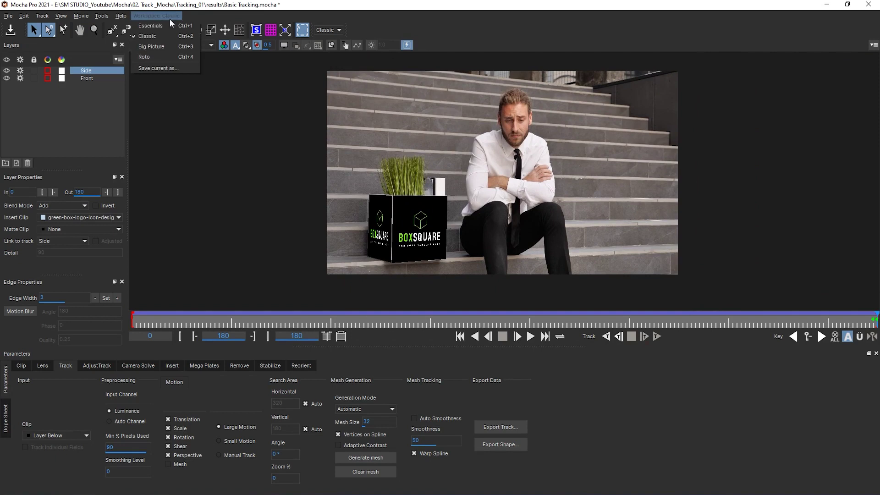
pyautogui.click(146, 47)
pyautogui.scroll(2, 409, 339)
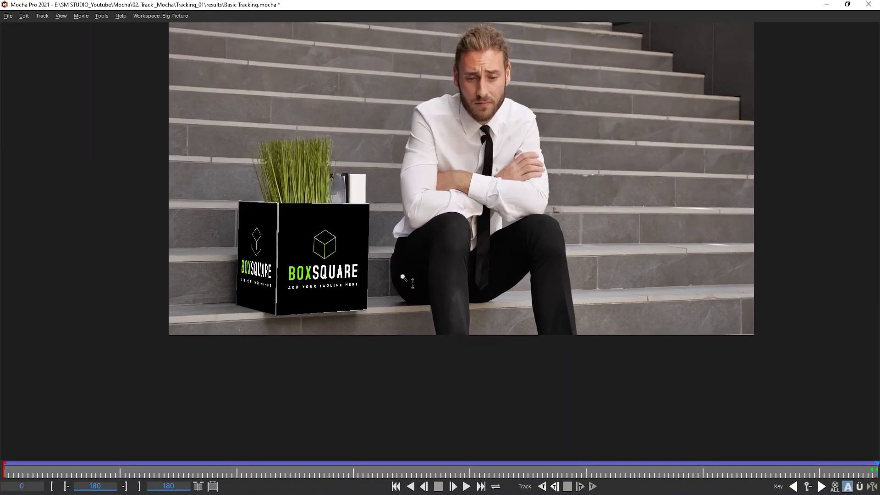
pyautogui.moveTo(329, 276); pyautogui.dragTo(380, 296)
pyautogui.scroll(1, 392, 306)
pyautogui.scroll(-2, 397, 303)
pyautogui.moveTo(469, 263); pyautogui.dragTo(437, 299)
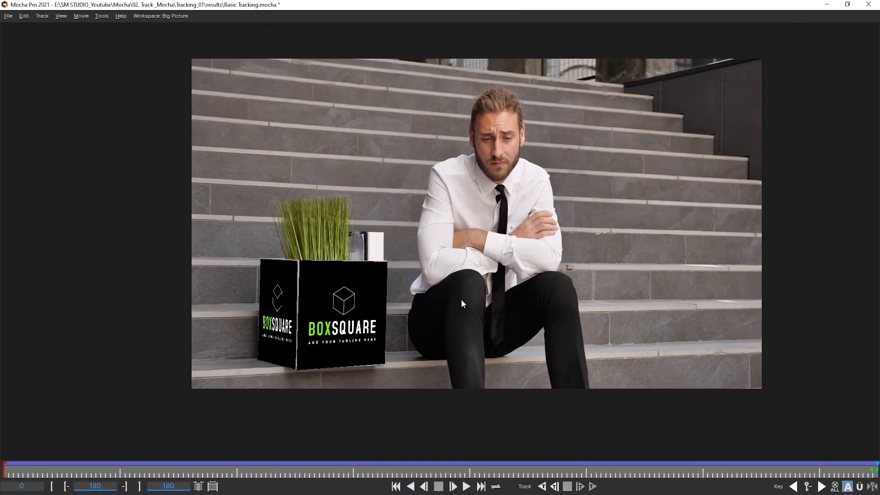
pyautogui.moveTo(358, 339); pyautogui.dragTo(350, 335)
pyautogui.scroll(1, 360, 341)
pyautogui.moveTo(492, 294); pyautogui.dragTo(466, 307)
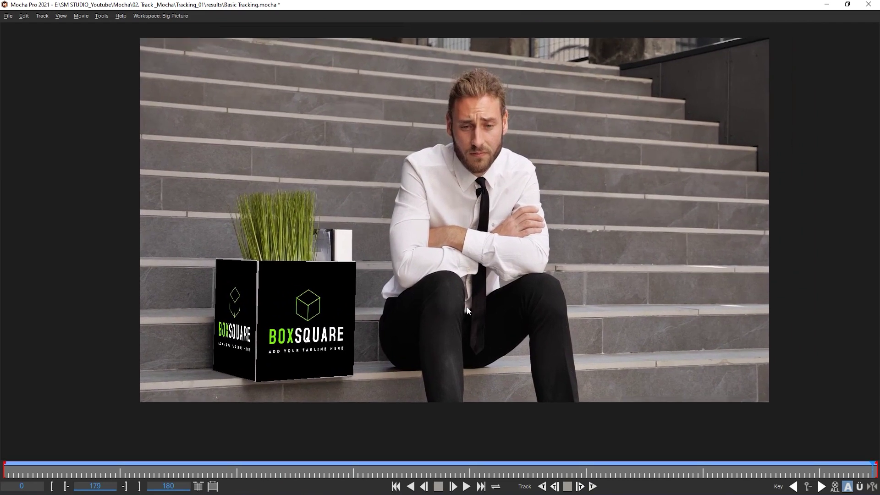
pyautogui.press('space')
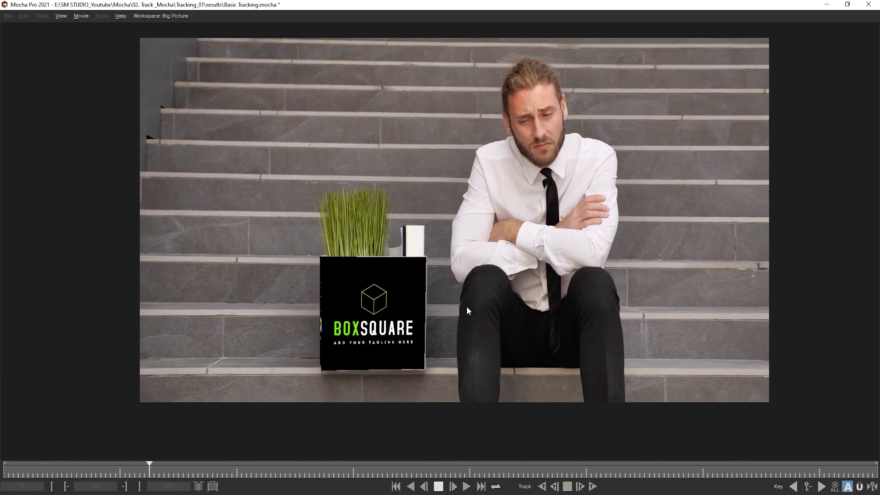
pyautogui.press('space')
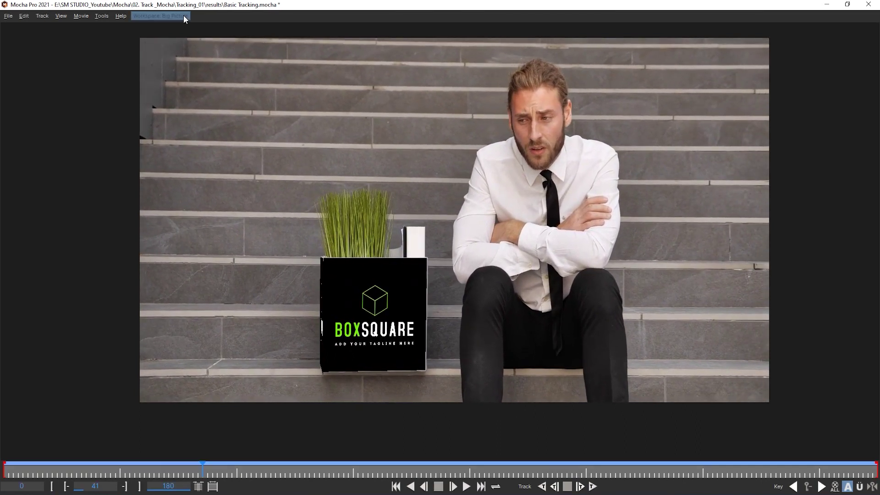
# Return to the Classic workspace and set the Side layer's insert clip to Grid16x16
pyautogui.click(149, 18)
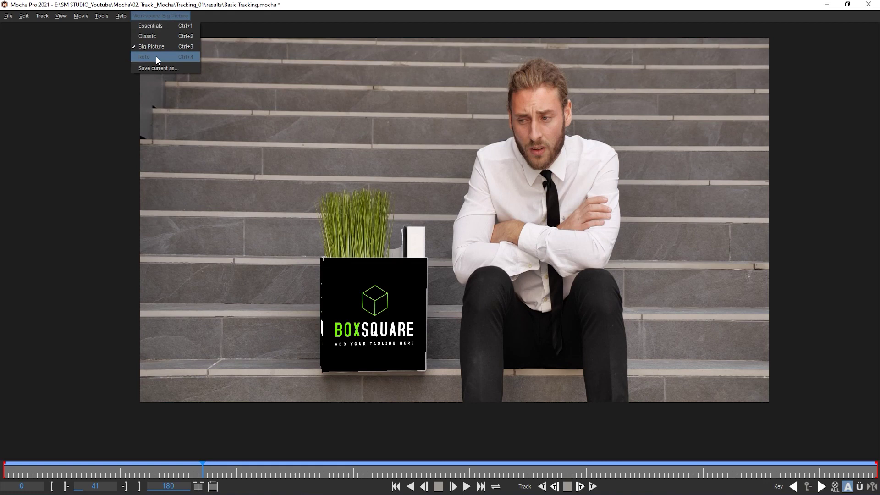
pyautogui.click(153, 33)
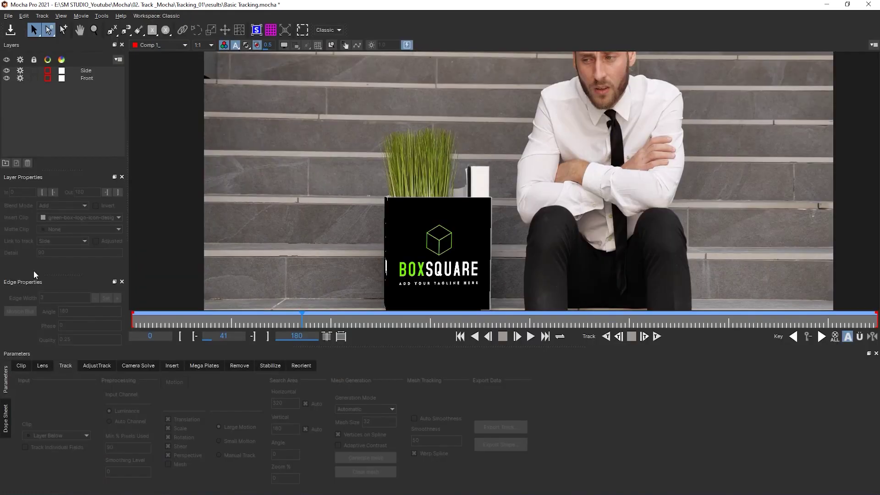
pyautogui.click(84, 70)
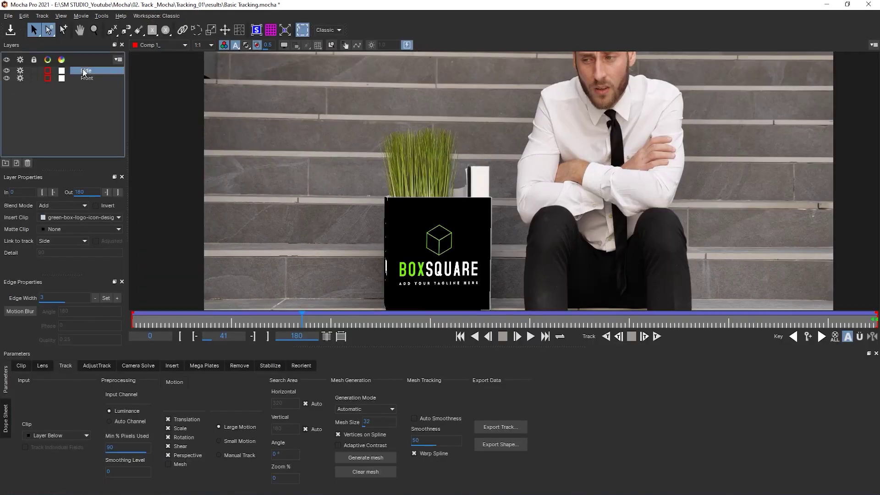
pyautogui.click(63, 218)
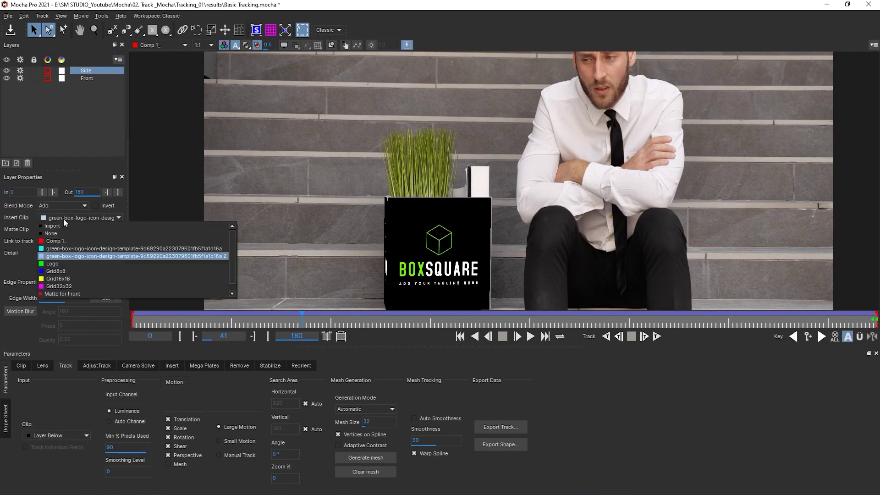
pyautogui.click(65, 279)
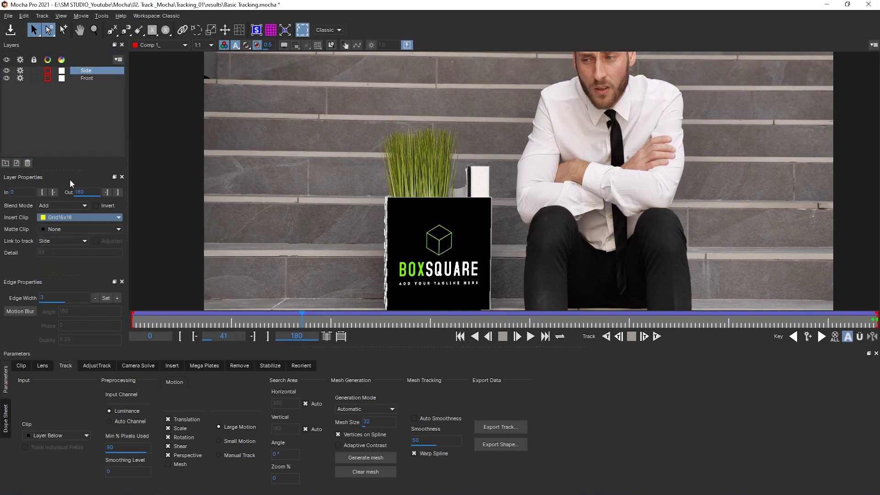
# Set the Front layer's insert clip to Grid16x16 and scrub the clip back to frame 0
pyautogui.click(99, 80)
pyautogui.click(64, 218)
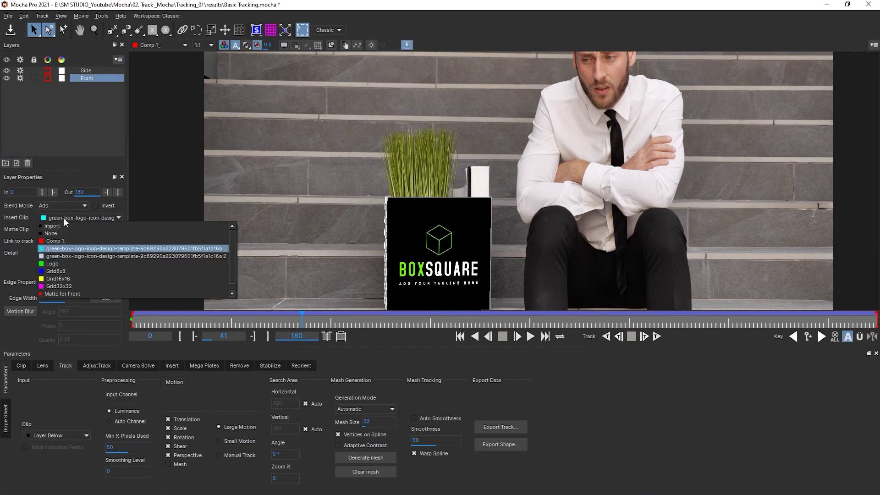
pyautogui.click(67, 278)
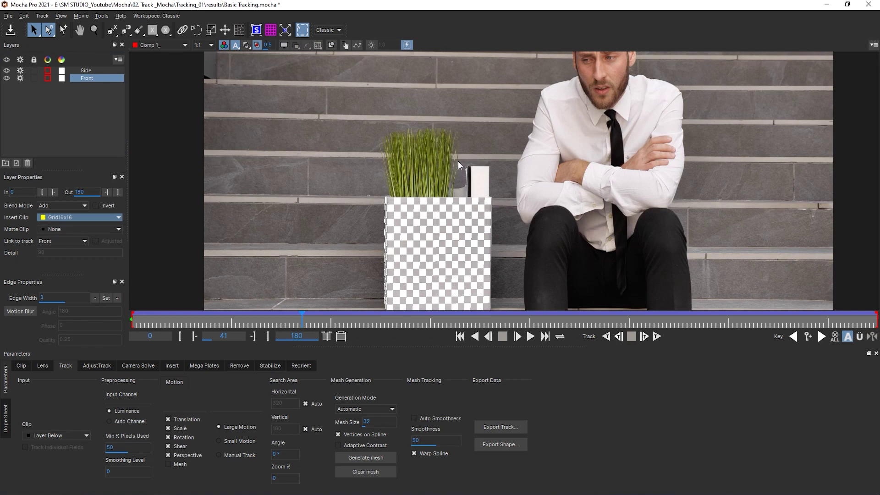
pyautogui.press('x')
pyautogui.moveTo(355, 258); pyautogui.dragTo(363, 218)
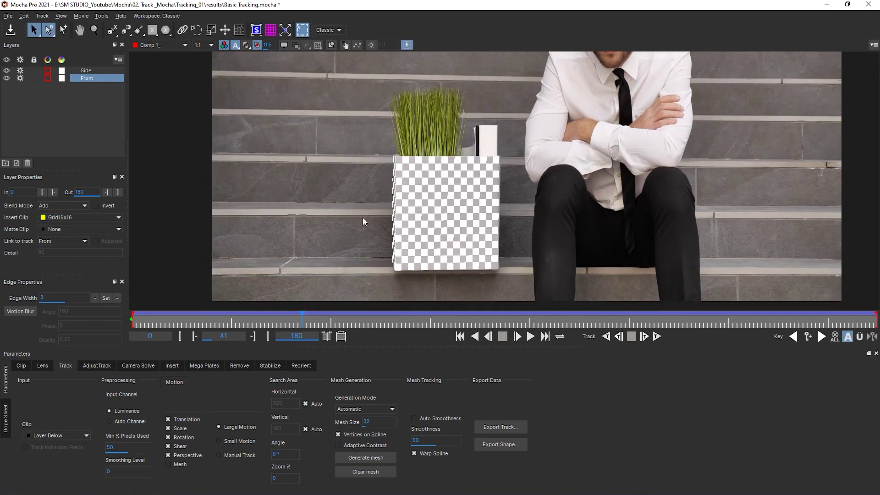
pyautogui.moveTo(156, 321); pyautogui.dragTo(1, 364)
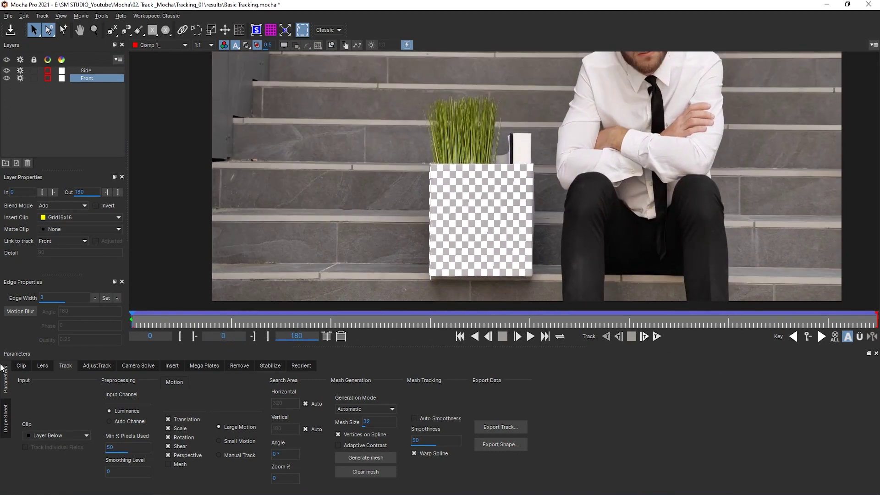
pyautogui.scroll(-2, 503, 154)
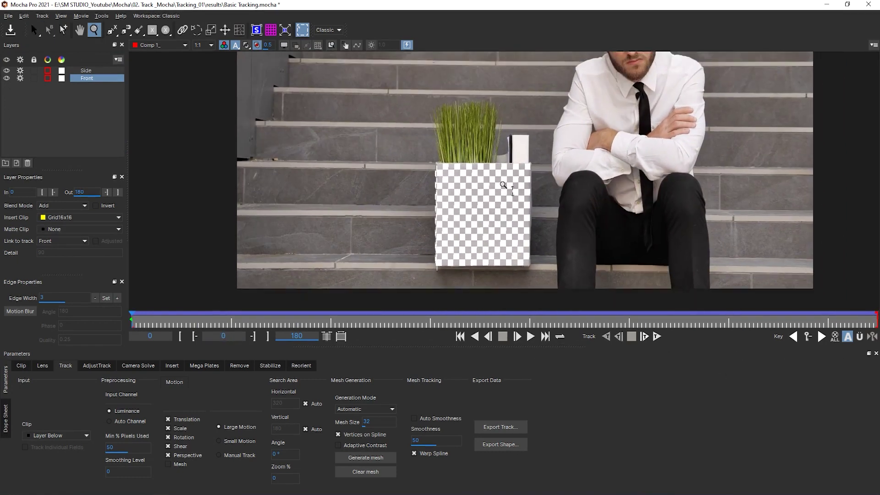
pyautogui.press('x')
pyautogui.moveTo(594, 196); pyautogui.dragTo(538, 242)
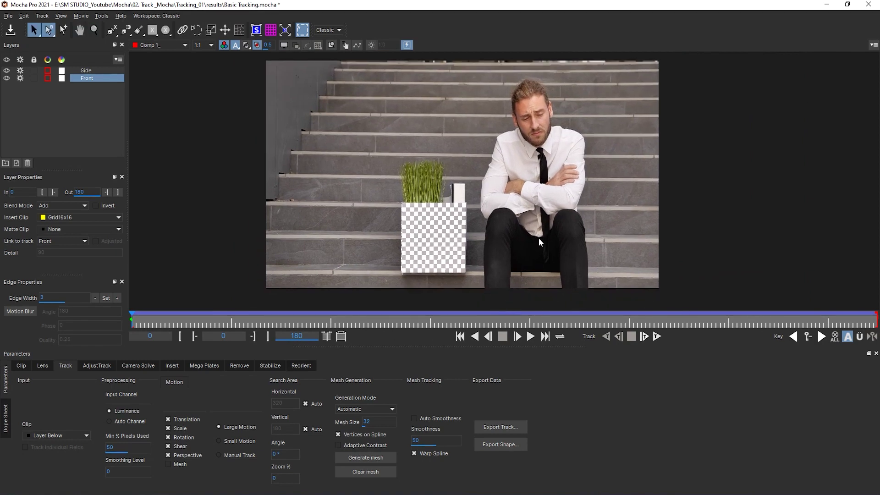